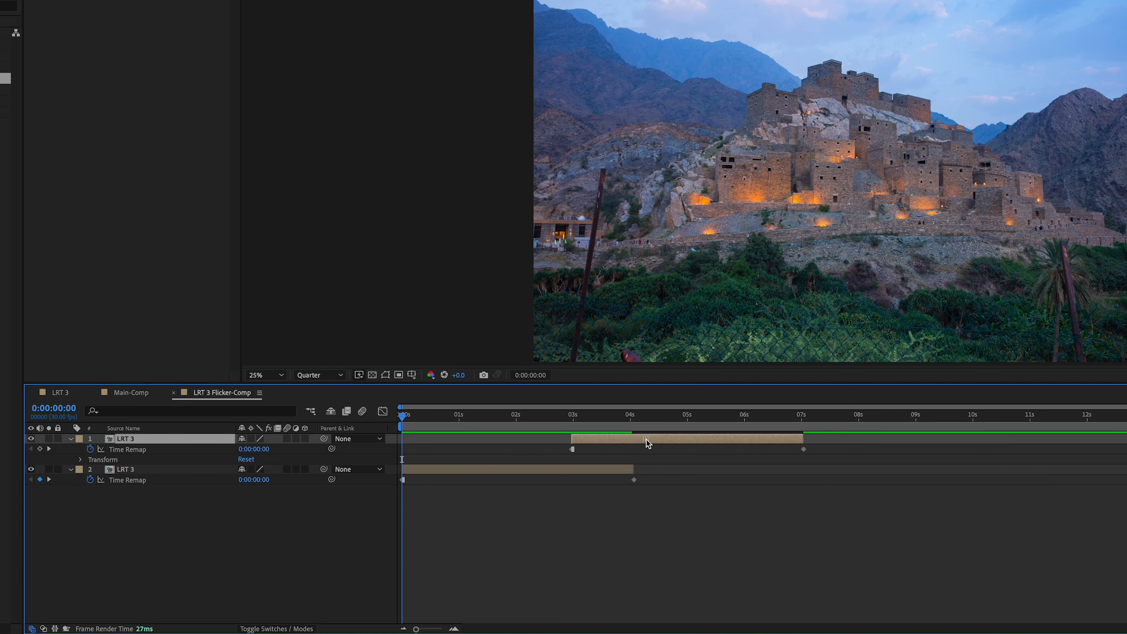
- Set the Time Remap keyframe at the start of the top LRT 3 layer, at 3 s, to 0:00:03:00
mouse_move(580, 417)
left_mouse_down()
mouse_move(627, 421)
mouse_move(575, 420)
mouse_move(597, 421)
left_mouse_up()
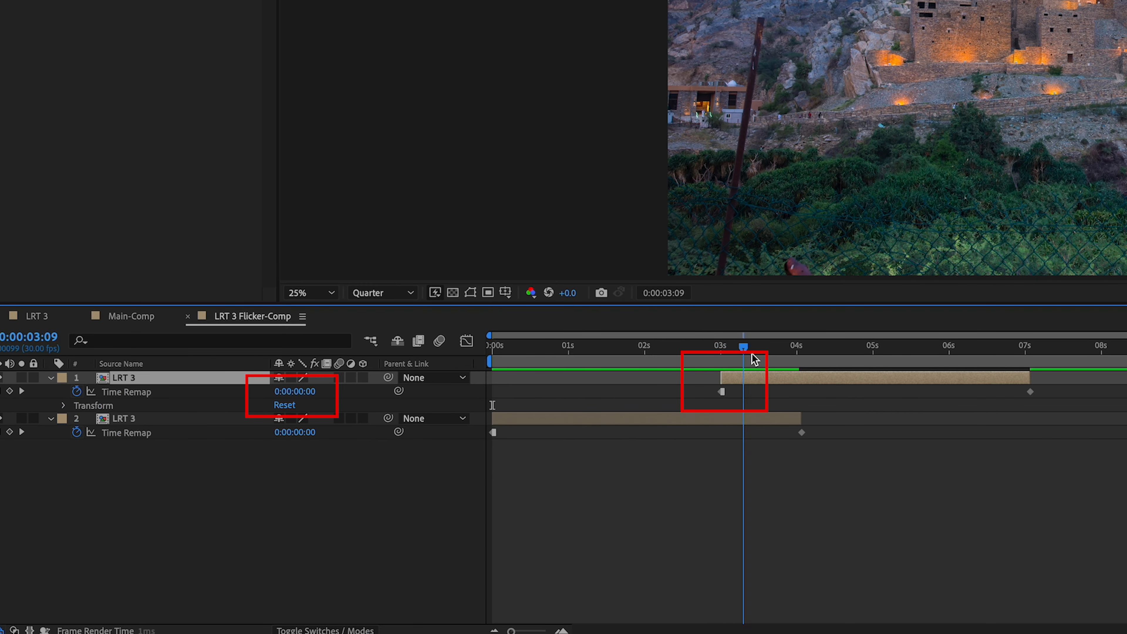
left_click_drag(755, 358, 728, 358)
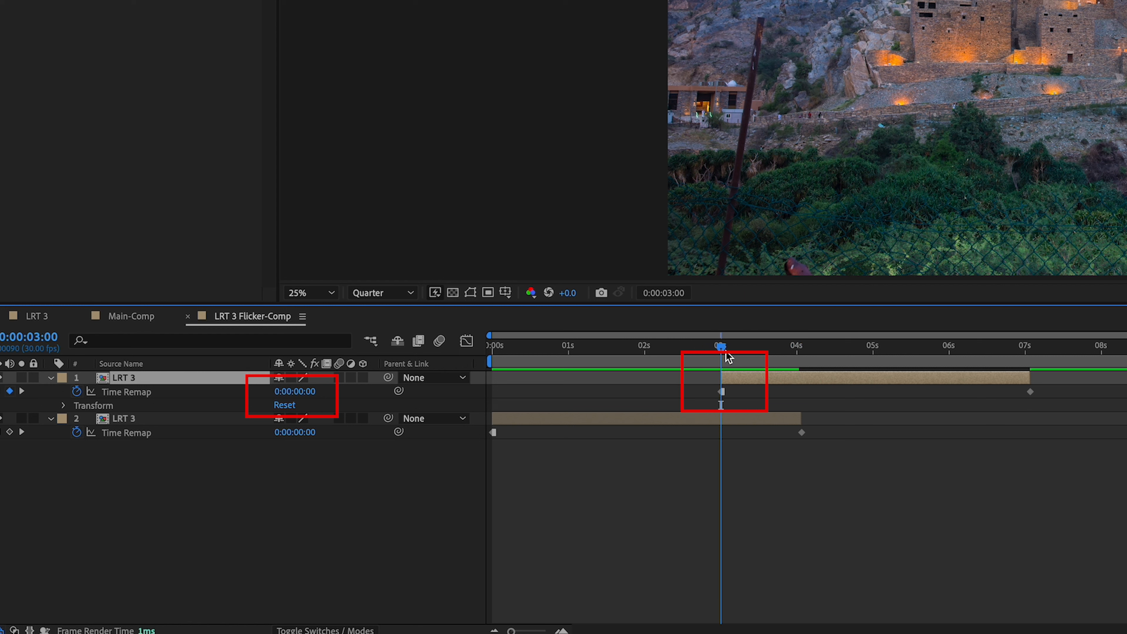
left_click(722, 391)
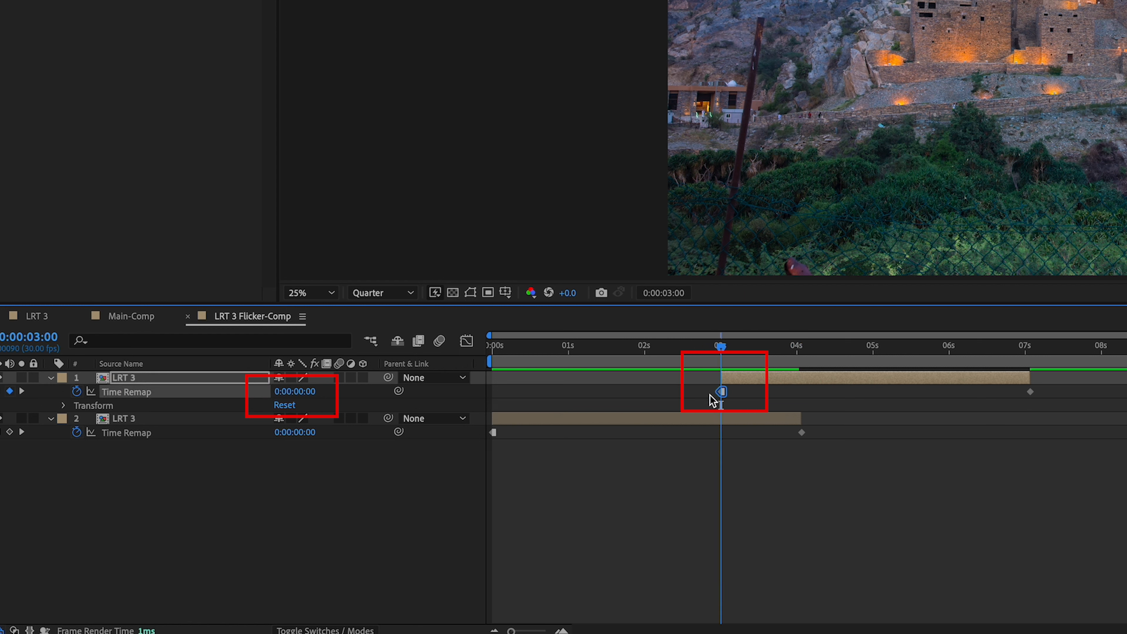
left_click(302, 392)
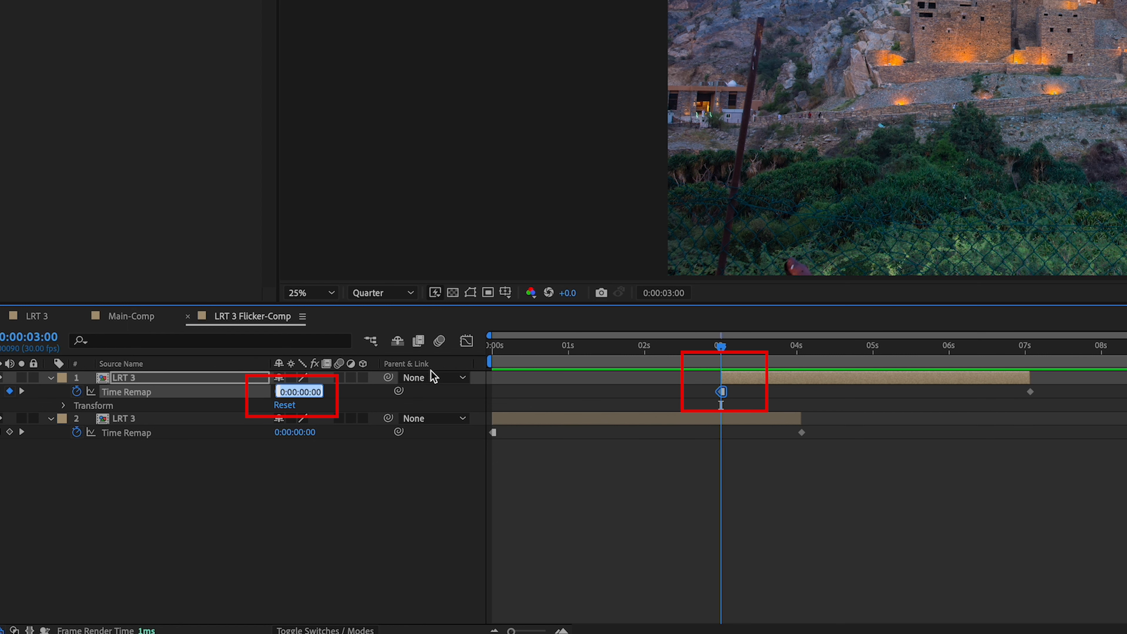
type("107")
key("Return")
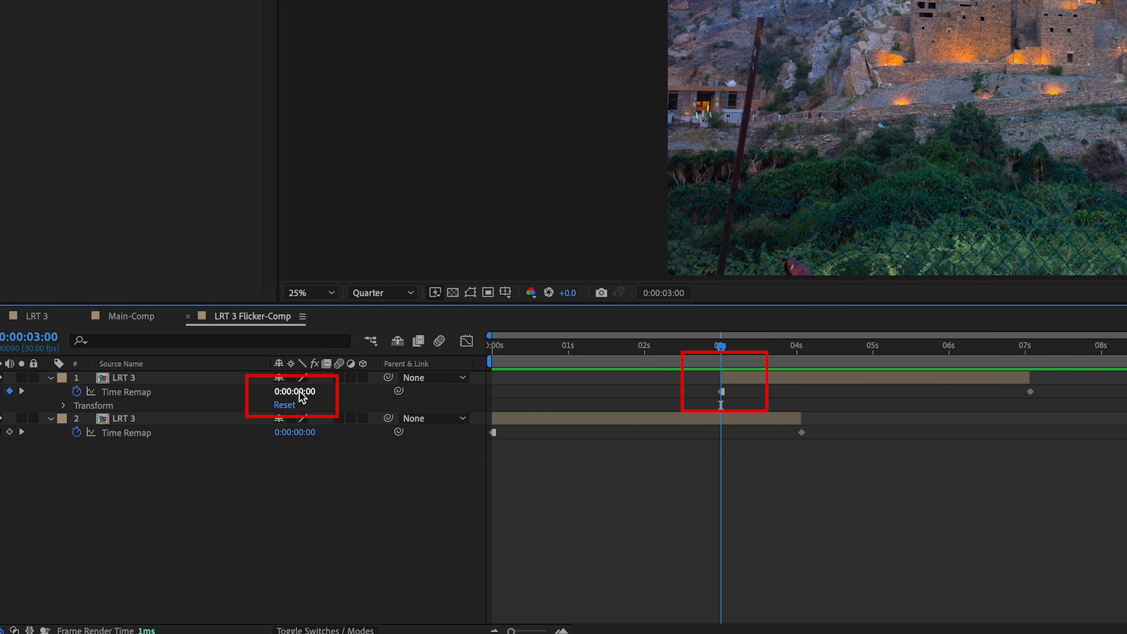
left_click_drag(331, 394, 373, 393)
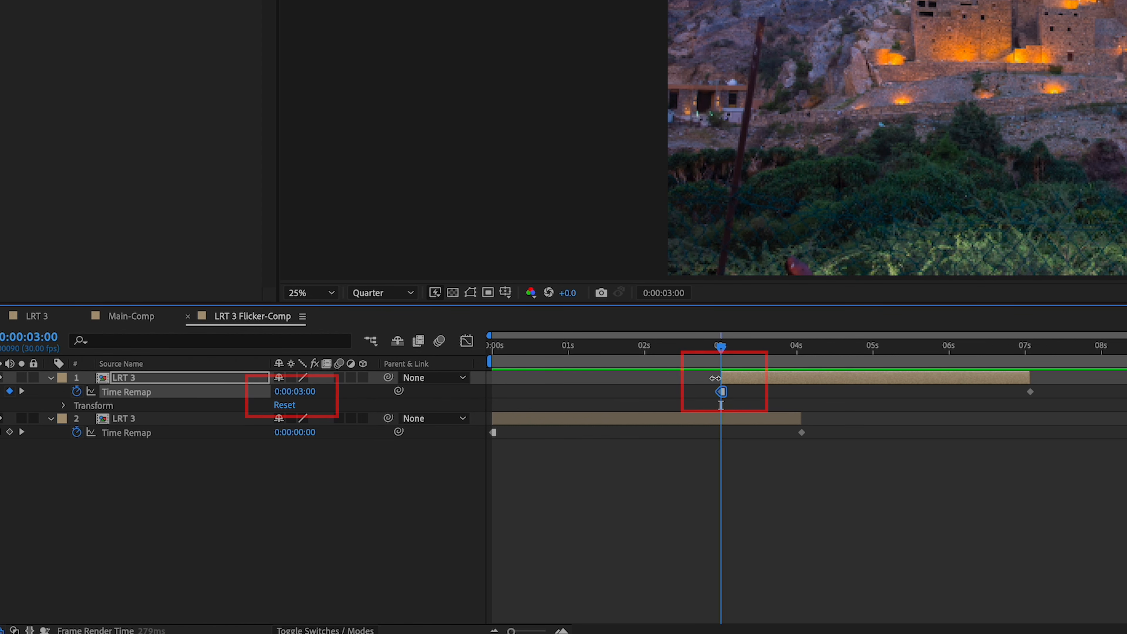
- Duplicate the top LRT 3 layer to start at about 6 s and set the copy's first Time Remap keyframe to 0:00:06:00
left_click(169, 380)
key("super+d")
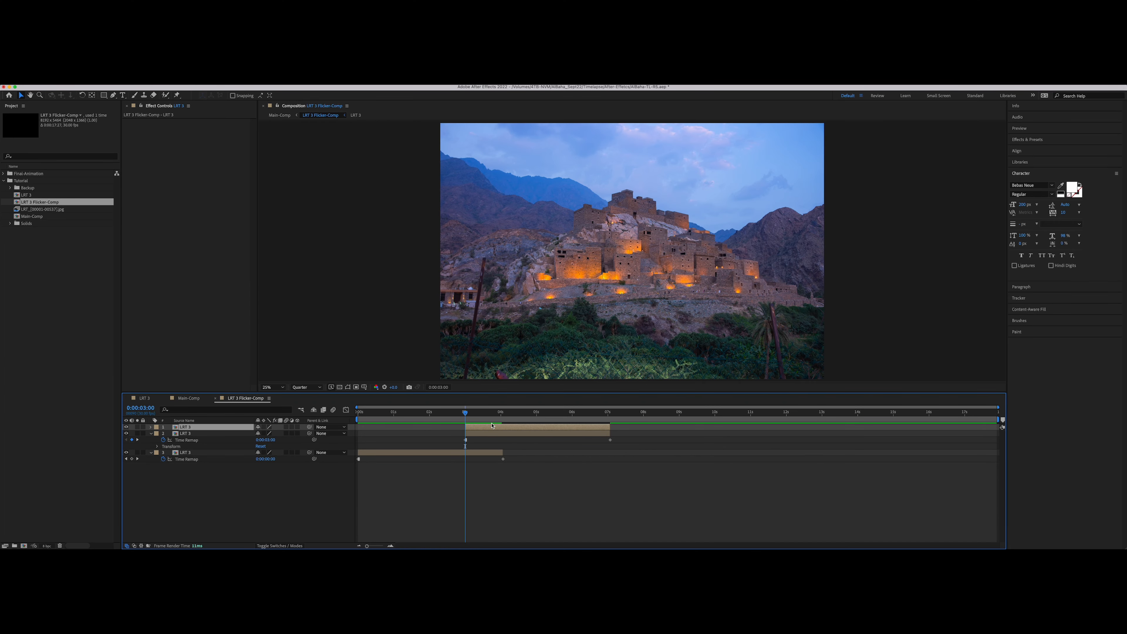
left_click_drag(492, 425, 604, 432)
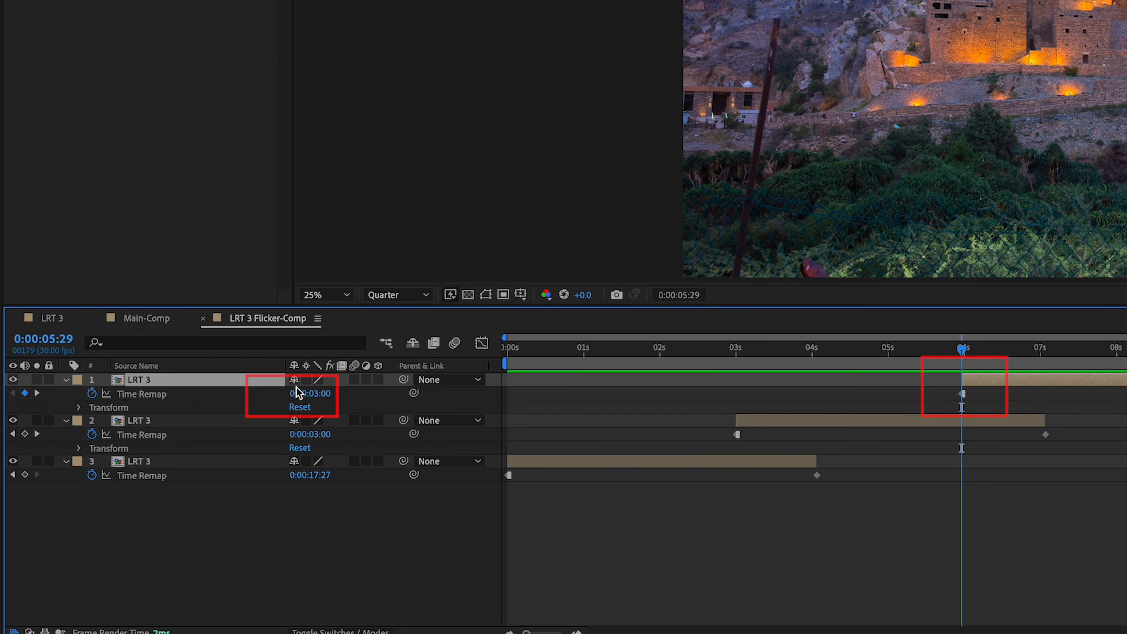
left_click_drag(325, 395, 388, 395)
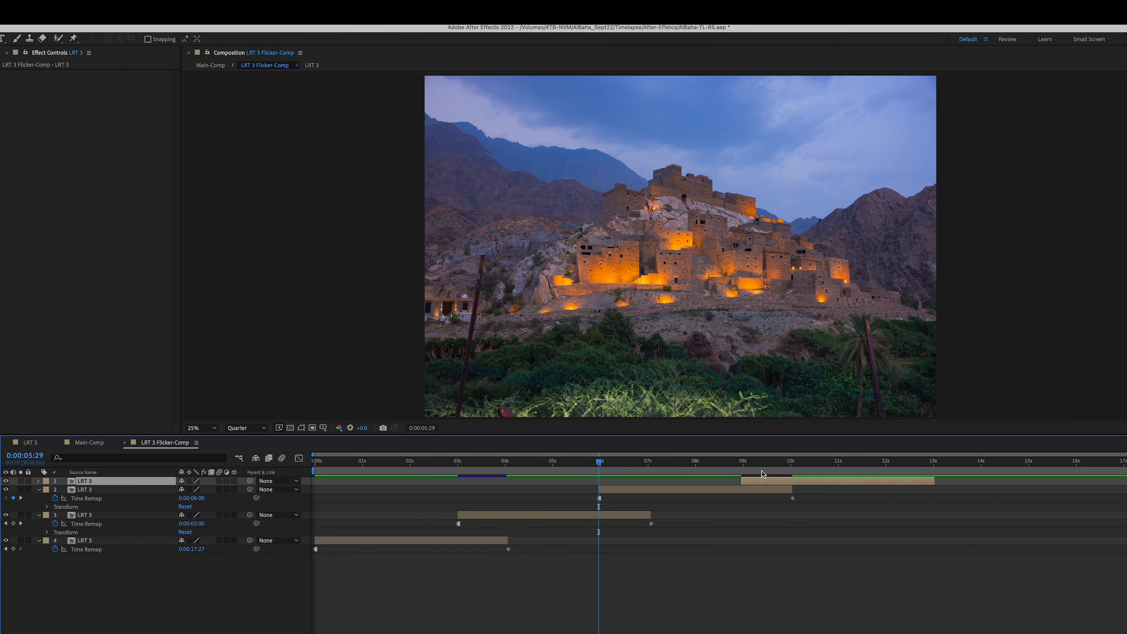
- Set the first Time Remap keyframe of the top LRT 3 layer, starting at about 9 s, to 0:00:09:00
left_click_drag(749, 462, 742, 462)
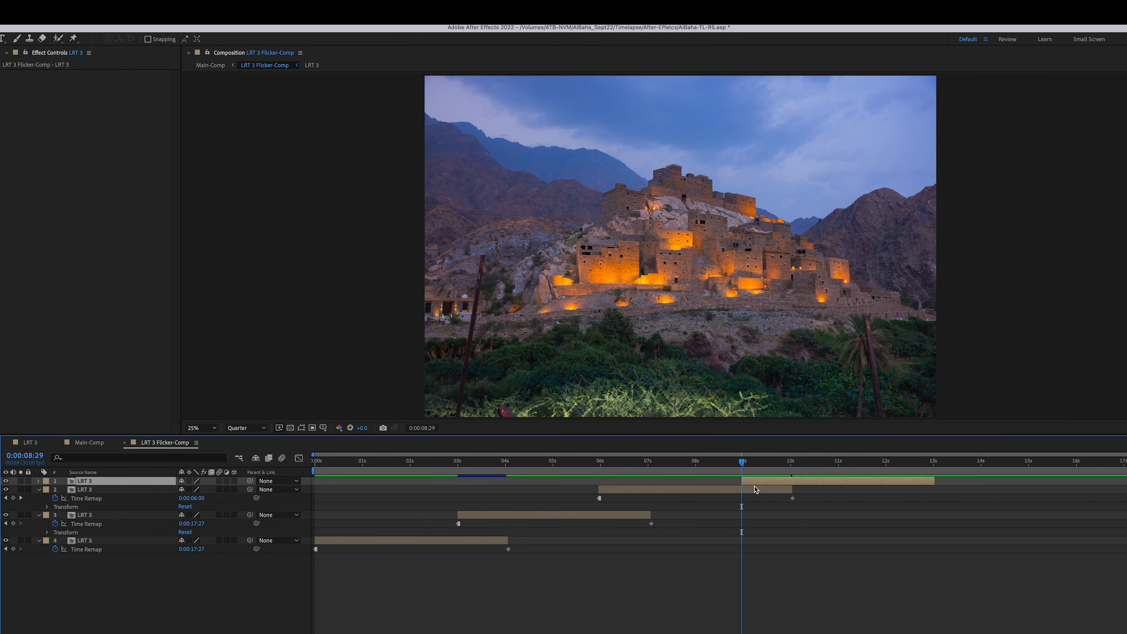
left_click(38, 481)
left_click_drag(199, 492, 240, 493)
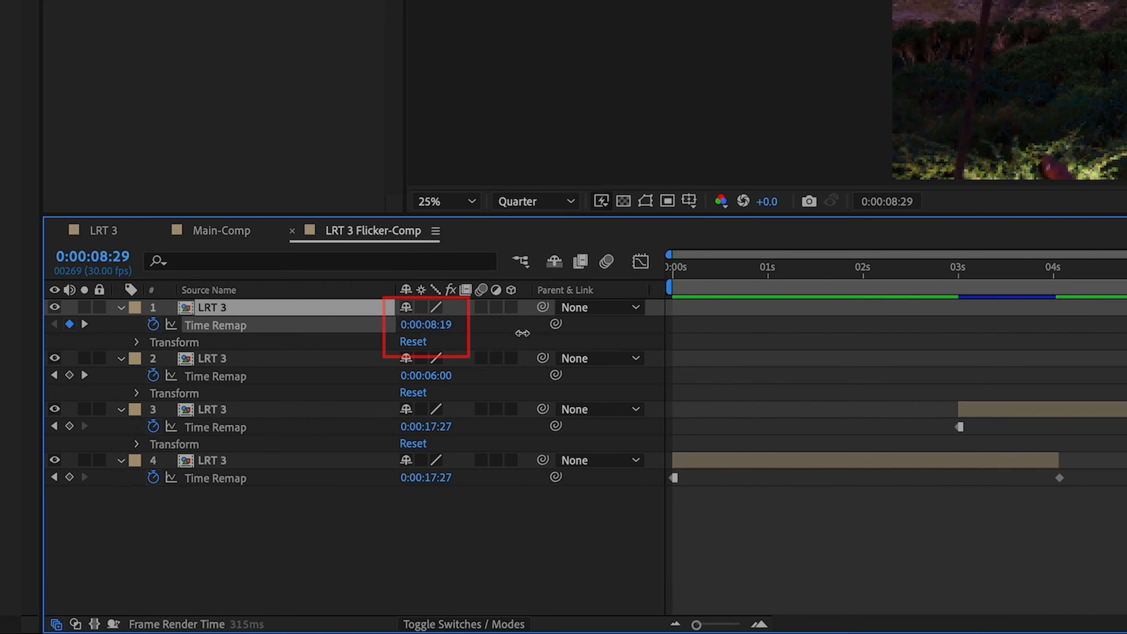
left_click_drag(522, 332, 533, 332)
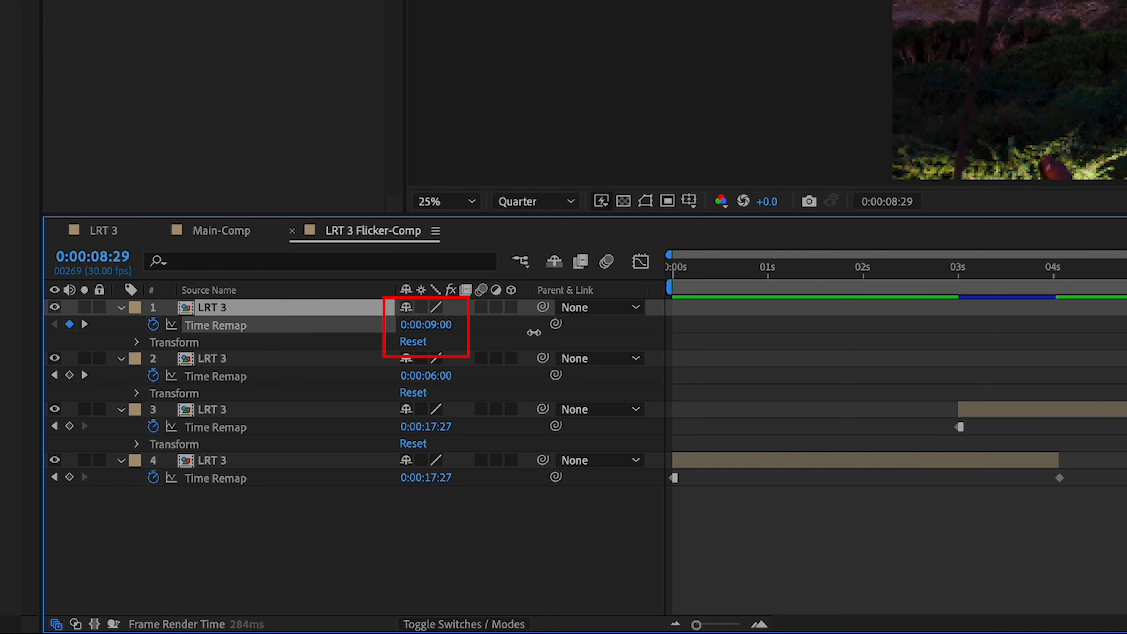
- Duplicate the top LRT 3 layer to start at 12 s and set the copy's first Time Remap keyframe to 0:00:12:00
left_click(240, 312)
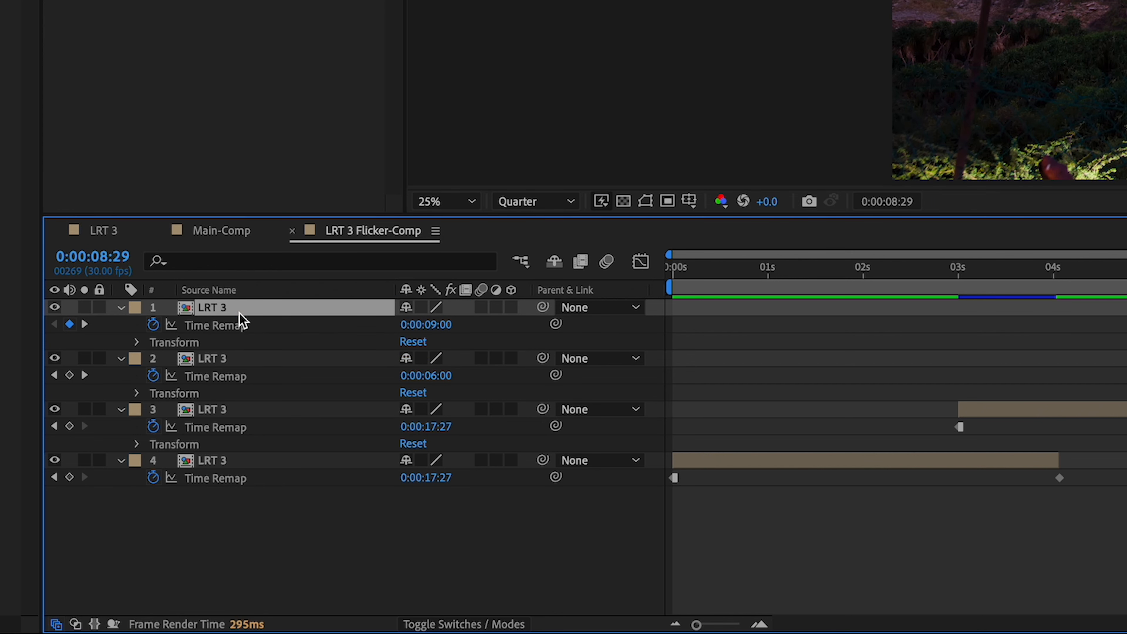
key("ctrl+d")
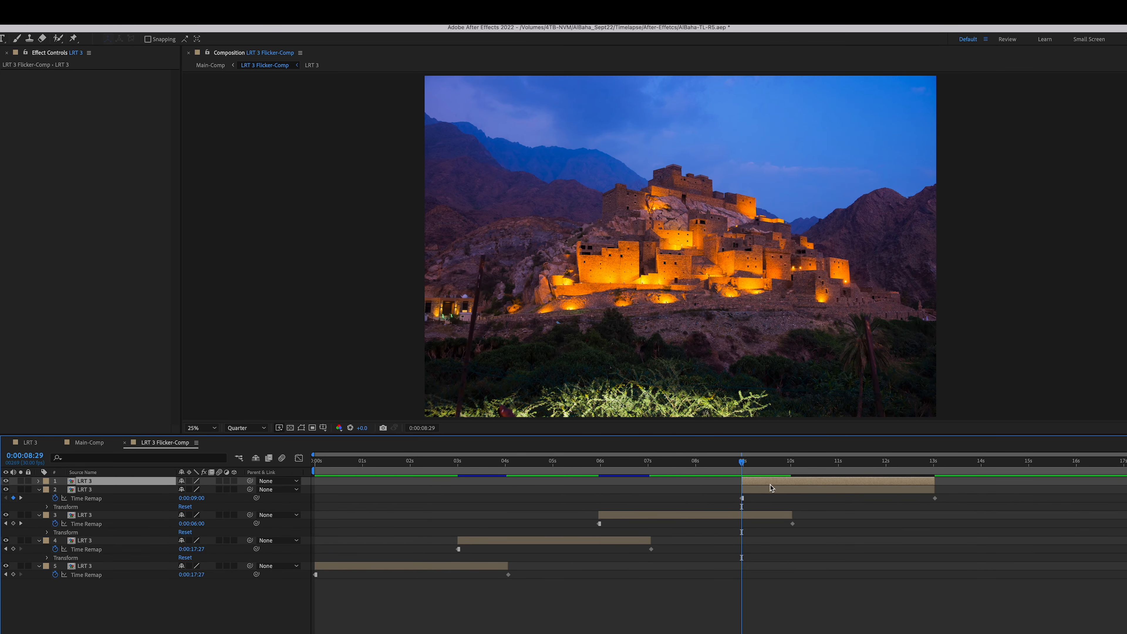
left_click_drag(770, 485, 894, 484)
left_click(885, 464)
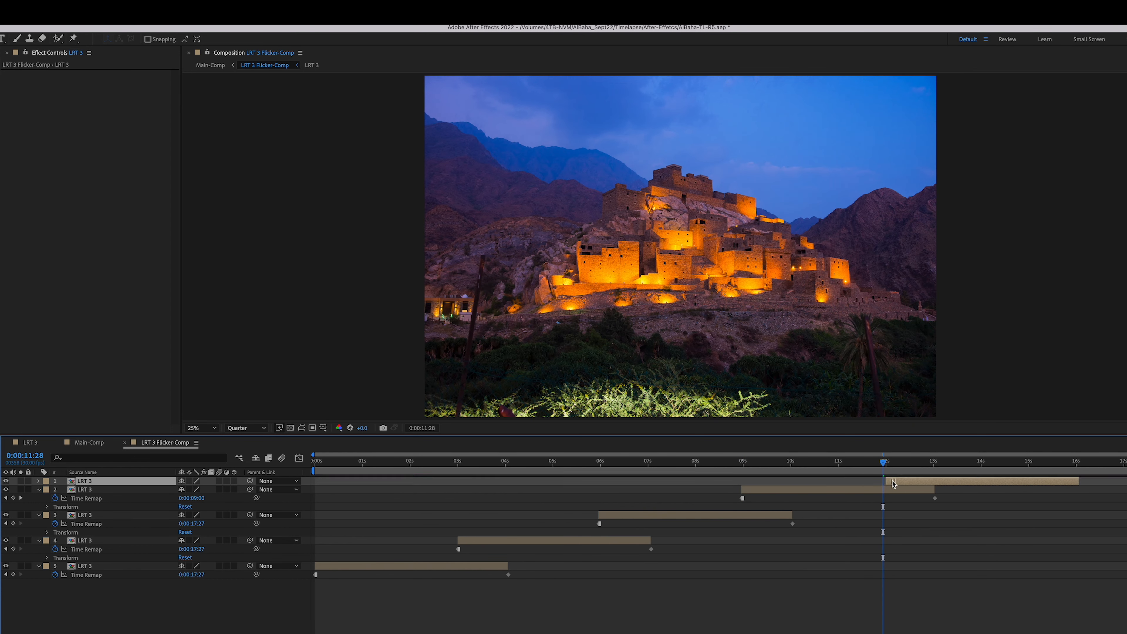
left_click(887, 463)
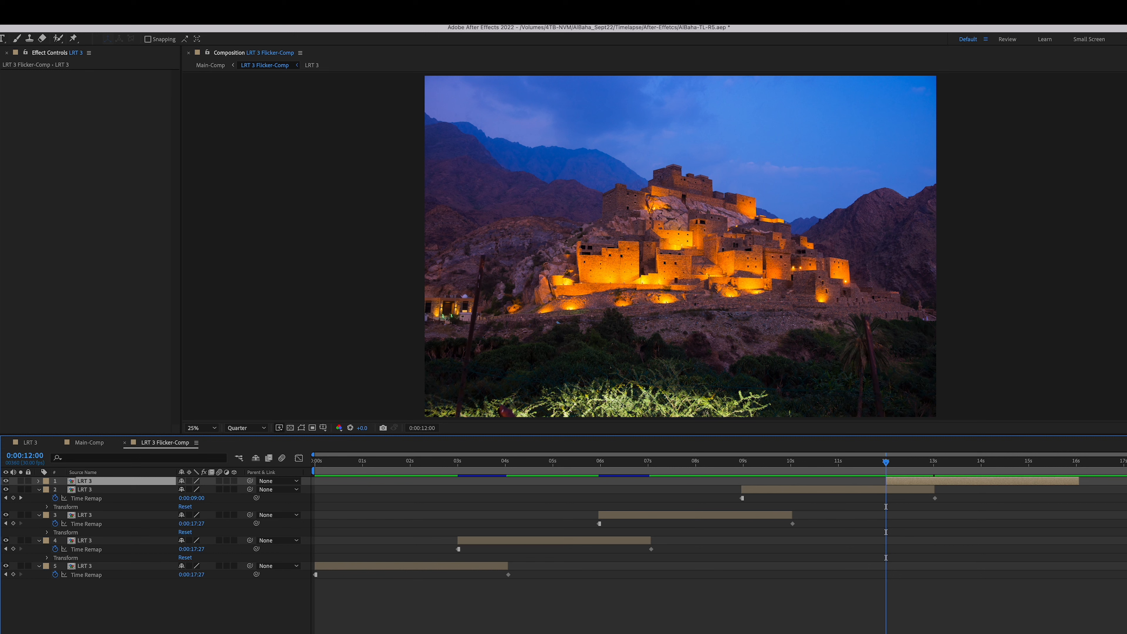
left_click(39, 481)
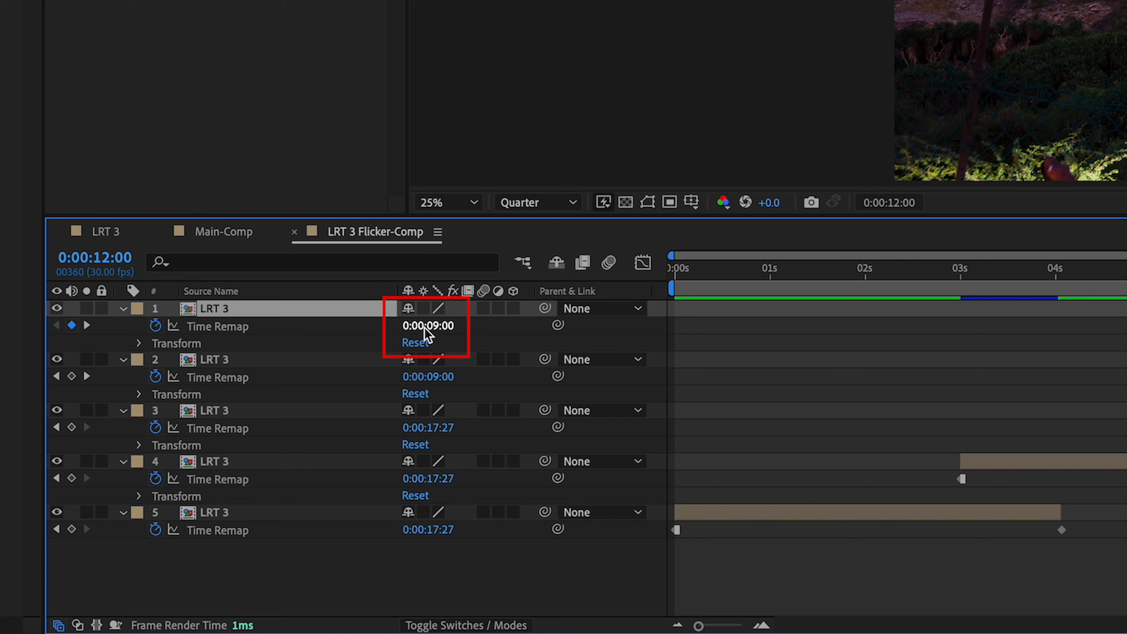
left_click_drag(444, 326, 534, 326)
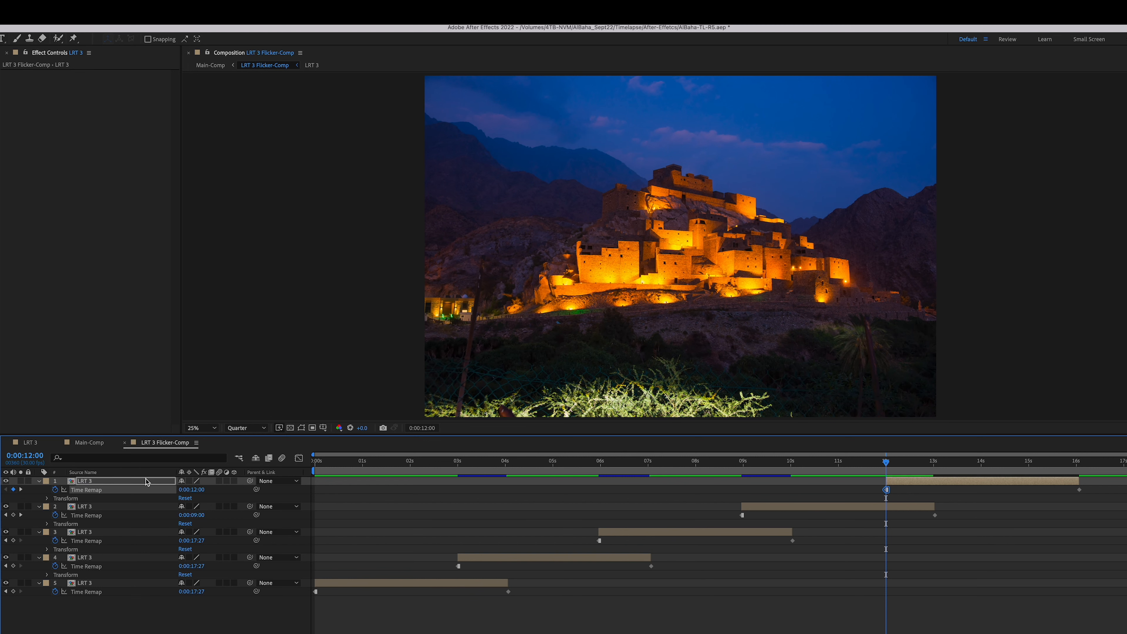
- Duplicate the top LRT 3 layer to start at 15 s and set the copy's first Time Remap keyframe to 0:00:14:29
key("super+d")
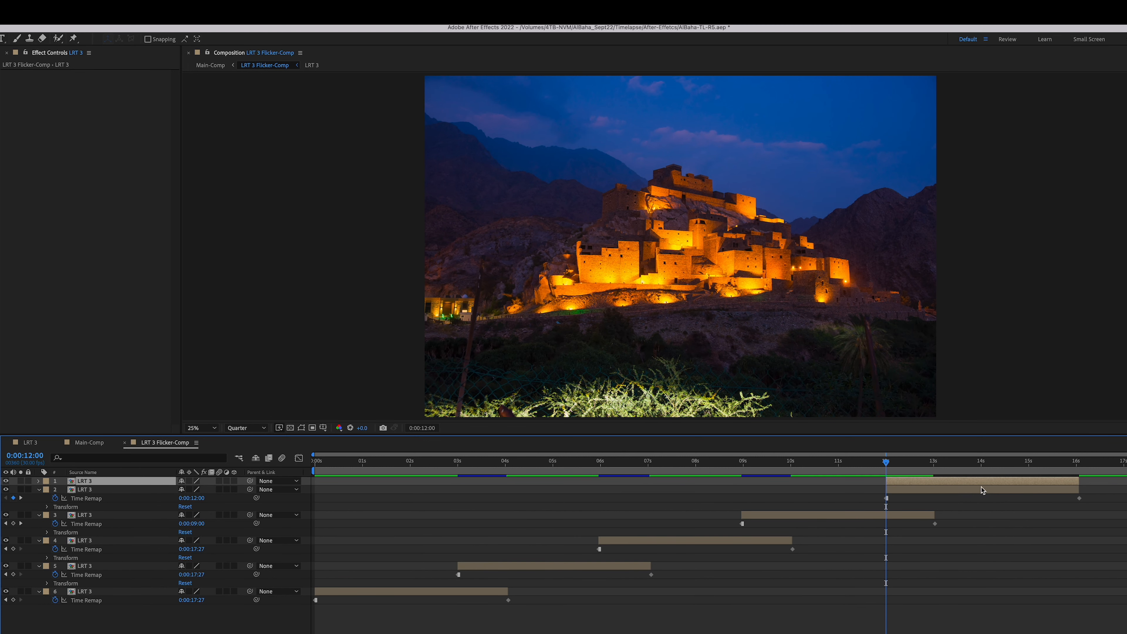
left_click_drag(962, 486, 1106, 483)
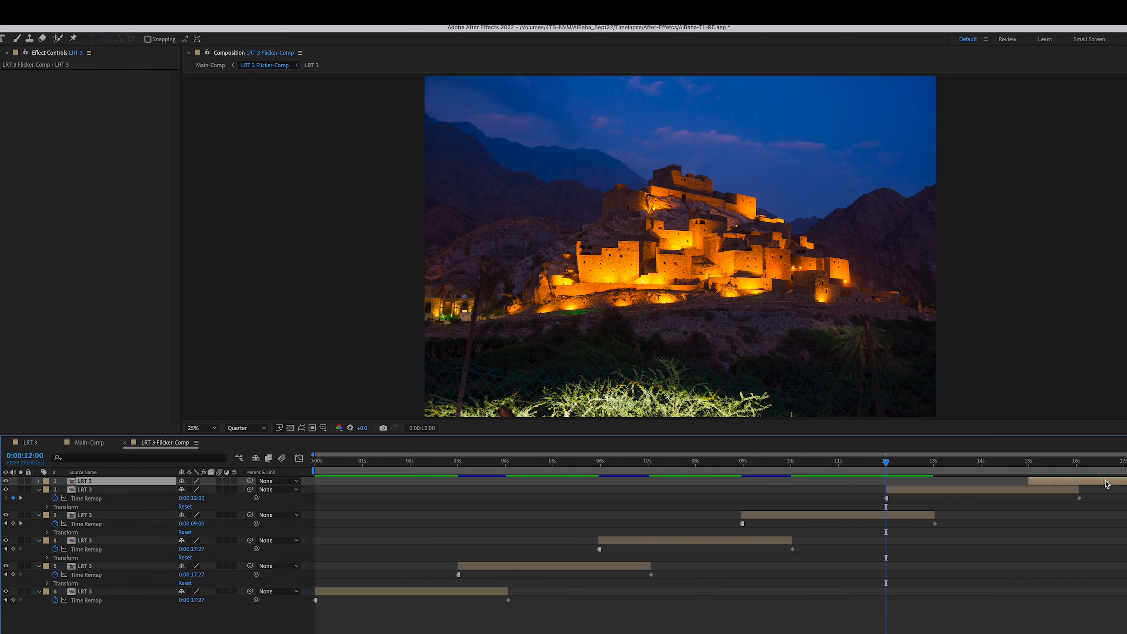
left_click_drag(1035, 464, 1028, 466)
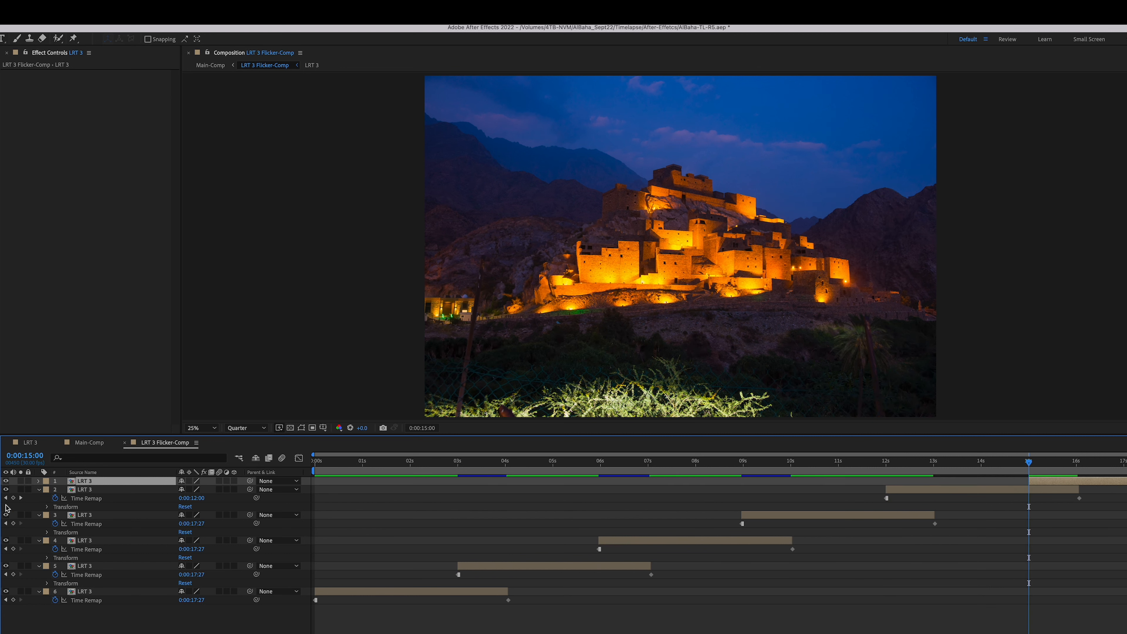
left_click(39, 481)
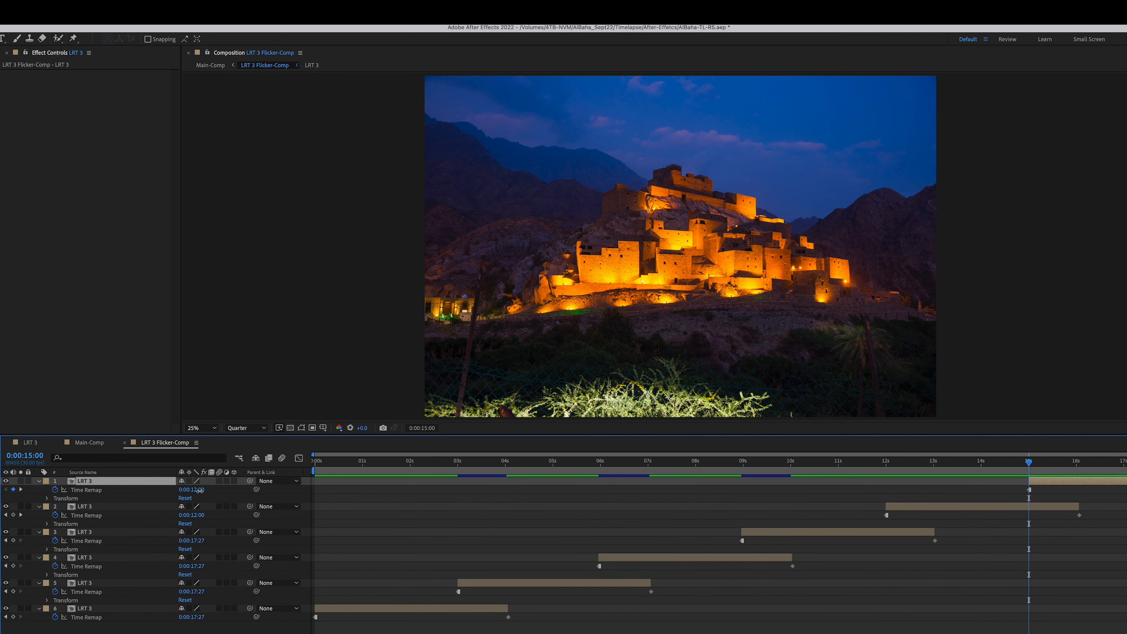
left_click_drag(200, 489, 242, 499)
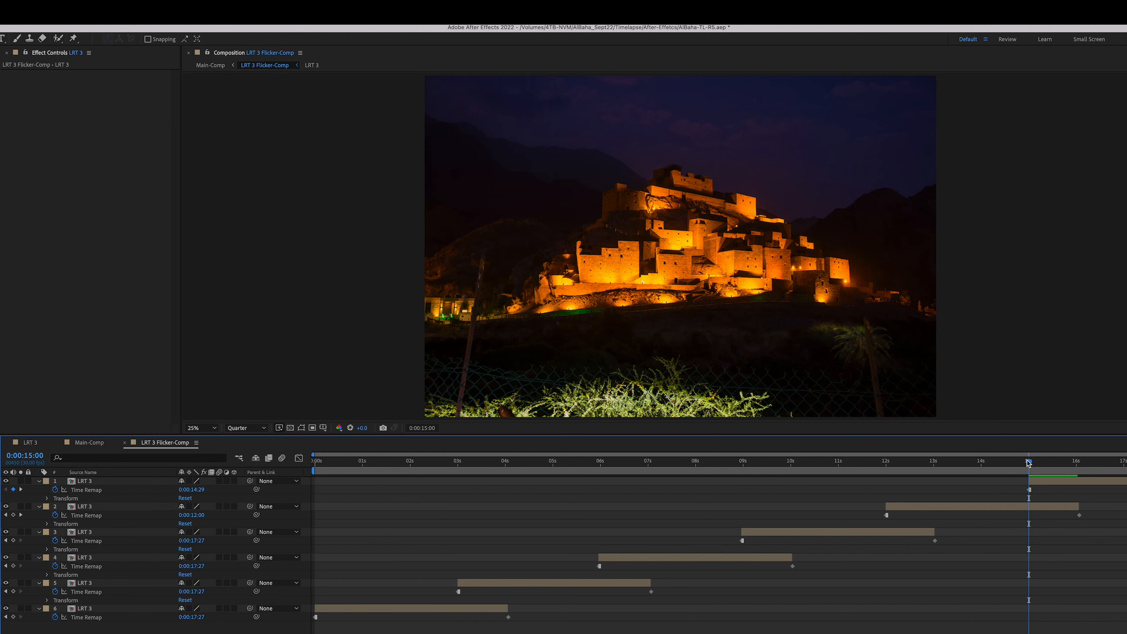
- Set the bottom LRT 3 layer's first Time Remap keyframe to 0:00:00:16 and preview the composition from the start
mouse_move(1029, 463)
left_mouse_down()
mouse_move(285, 515)
mouse_move(477, 503)
mouse_move(1126, 506)
mouse_move(1092, 523)
mouse_move(278, 574)
mouse_move(354, 571)
mouse_move(284, 586)
left_mouse_up()
left_click_drag(196, 619, 211, 623)
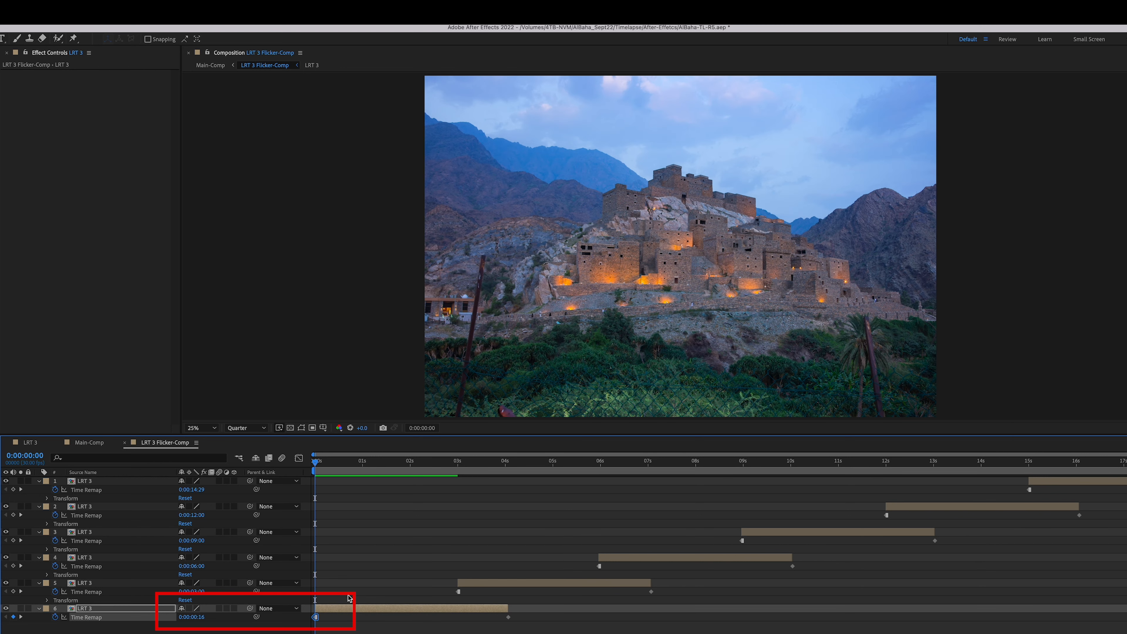
key("space")
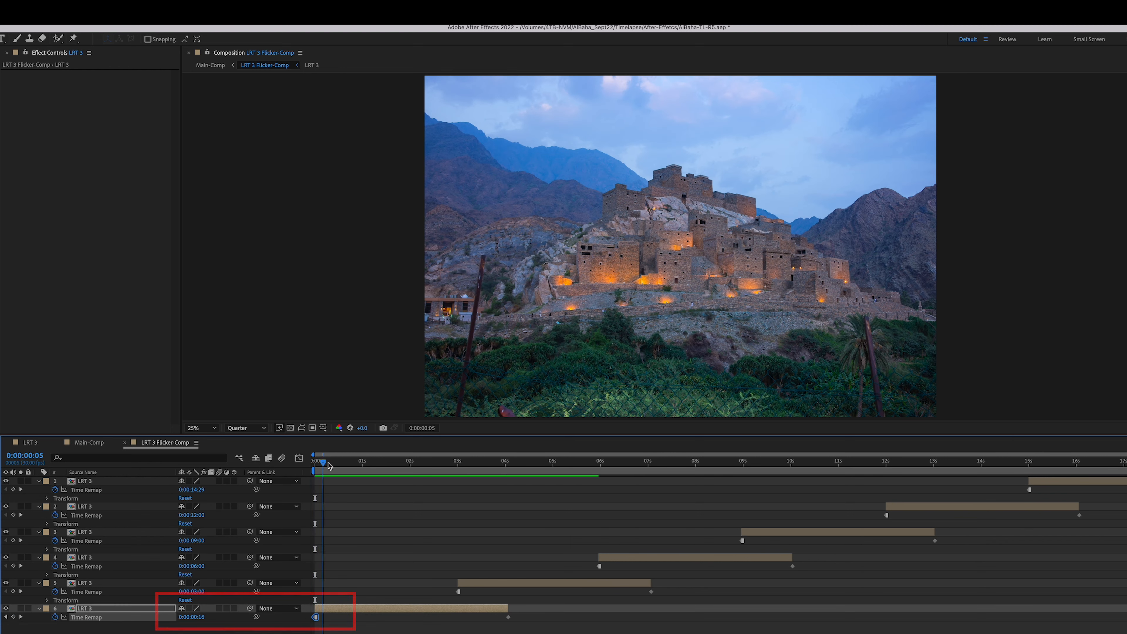
key("space")
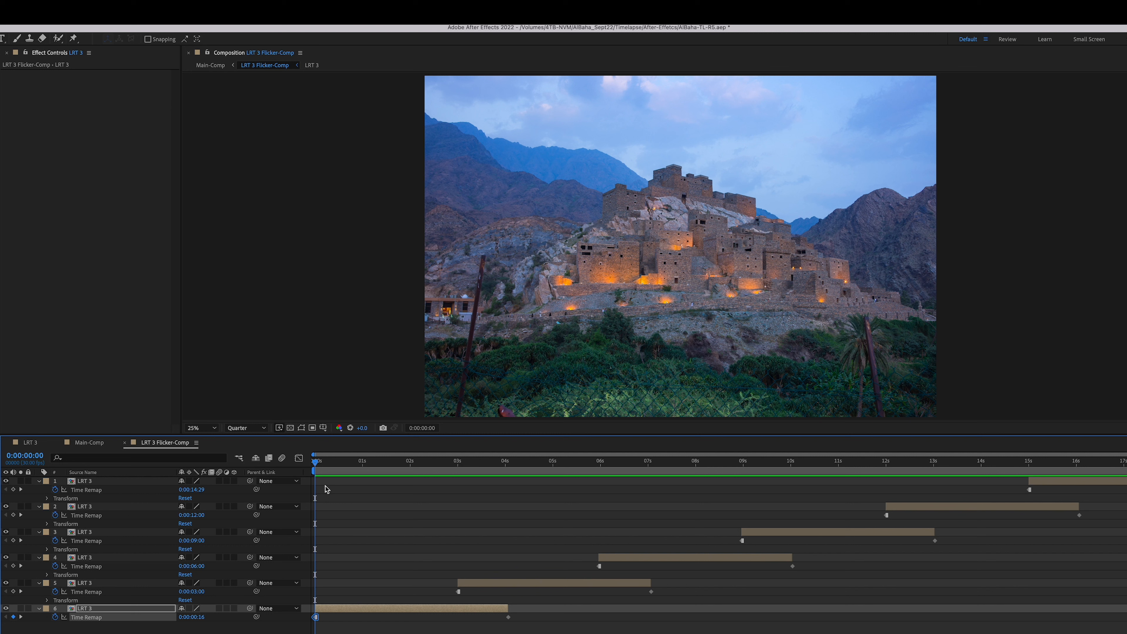
- Fade in the second-lowest LRT 3 layer with Opacity keyframes of 0% at 0:00:03:00 and 100% at 0:00:04:02
left_click_drag(316, 466, 322, 516)
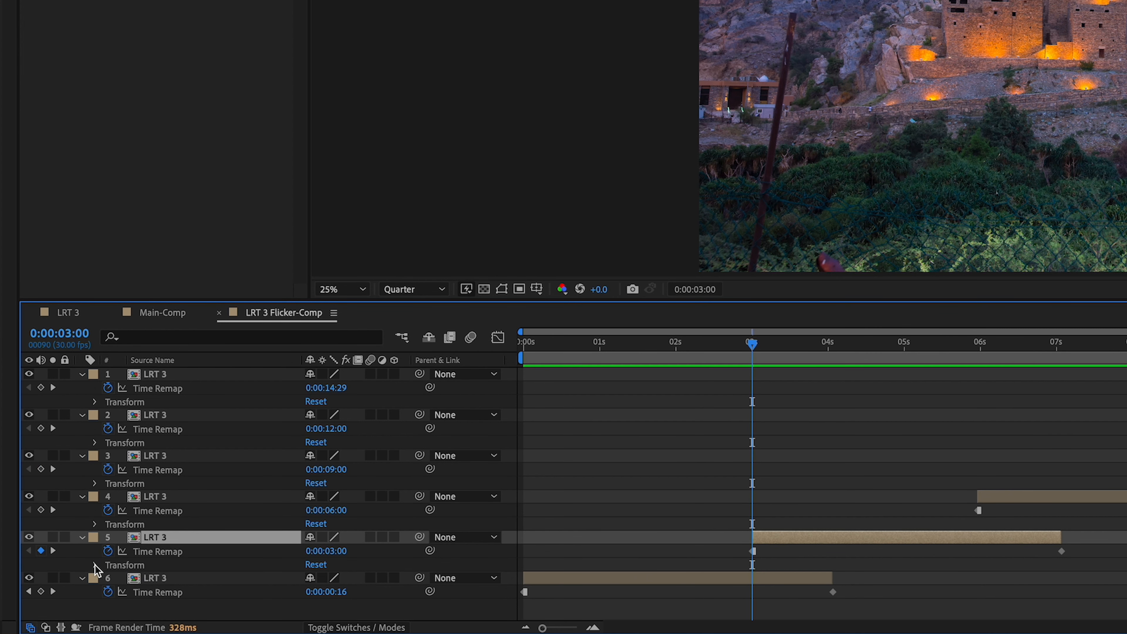
left_click(94, 566)
left_click(127, 615)
scroll(838, 505, "down", 2)
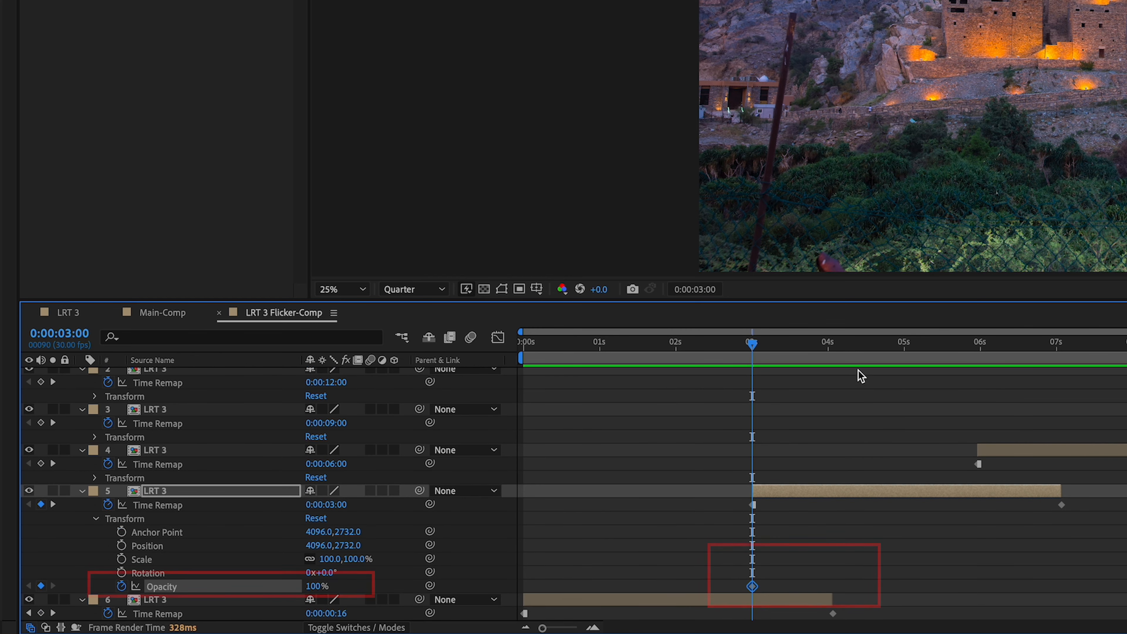
left_click(865, 348)
left_click_drag(865, 349, 835, 349)
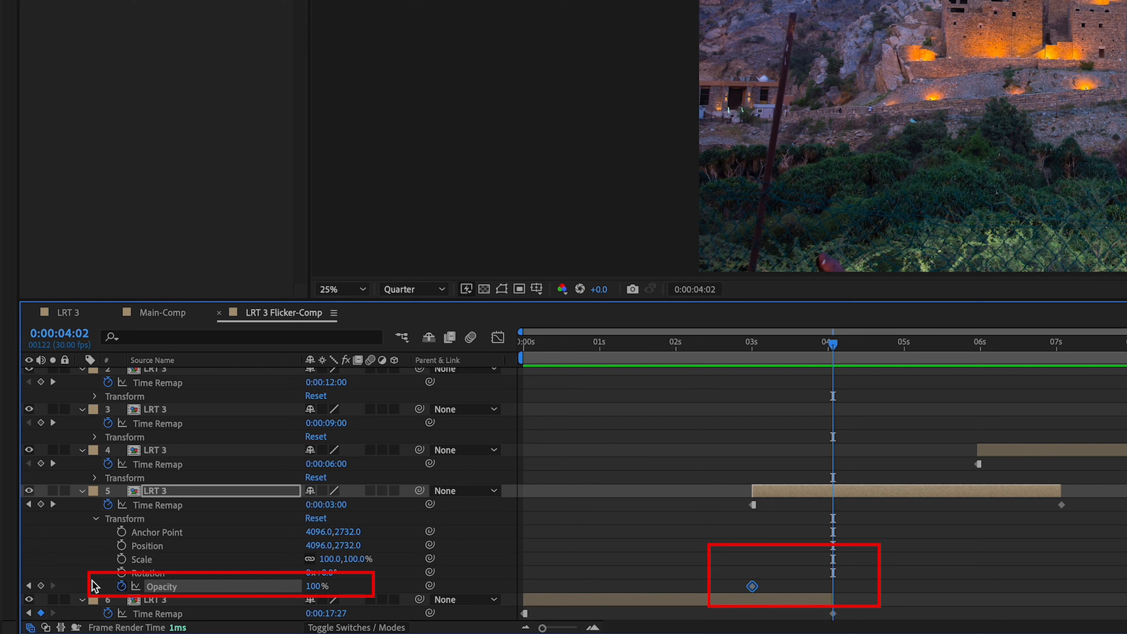
left_click(40, 586)
left_click_drag(785, 353, 753, 353)
left_click_drag(308, 586, 222, 587)
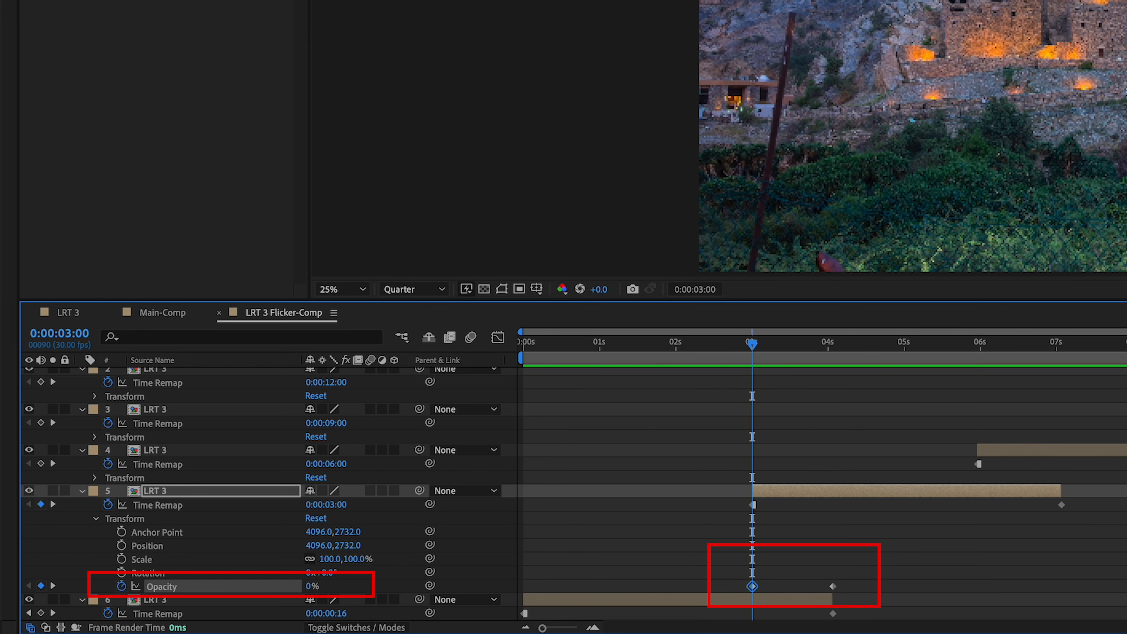
- Copy both Opacity keyframes to the LRT 3 layer that begins near 6 s, starting at 0:00:05:29
left_click_drag(720, 568, 857, 586)
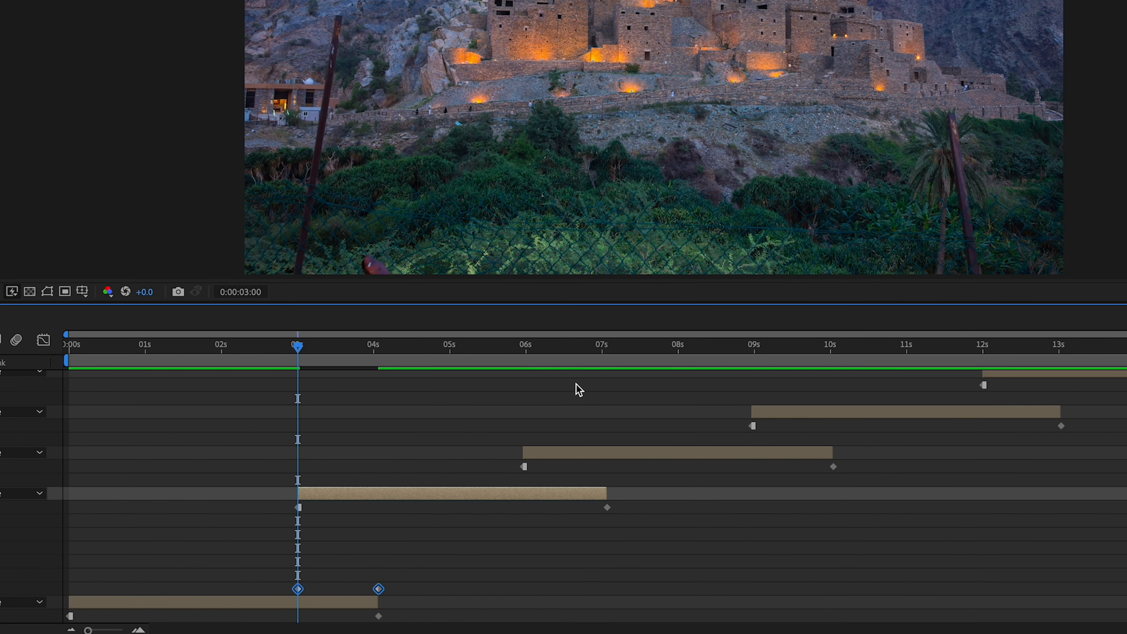
left_click(979, 346)
left_click(1026, 453)
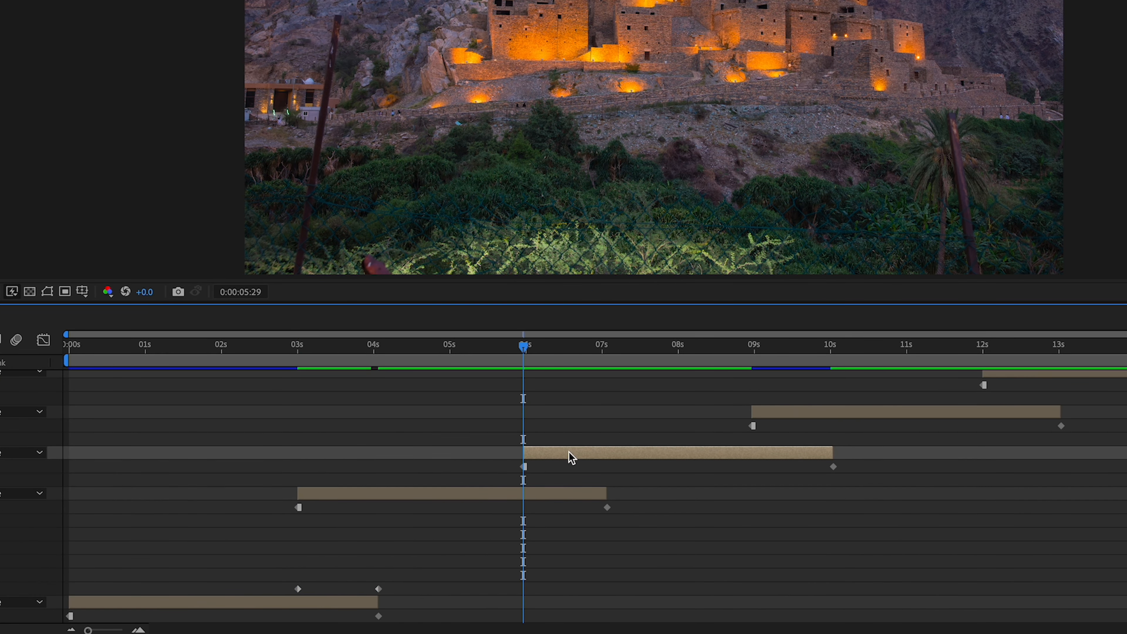
key("super+v")
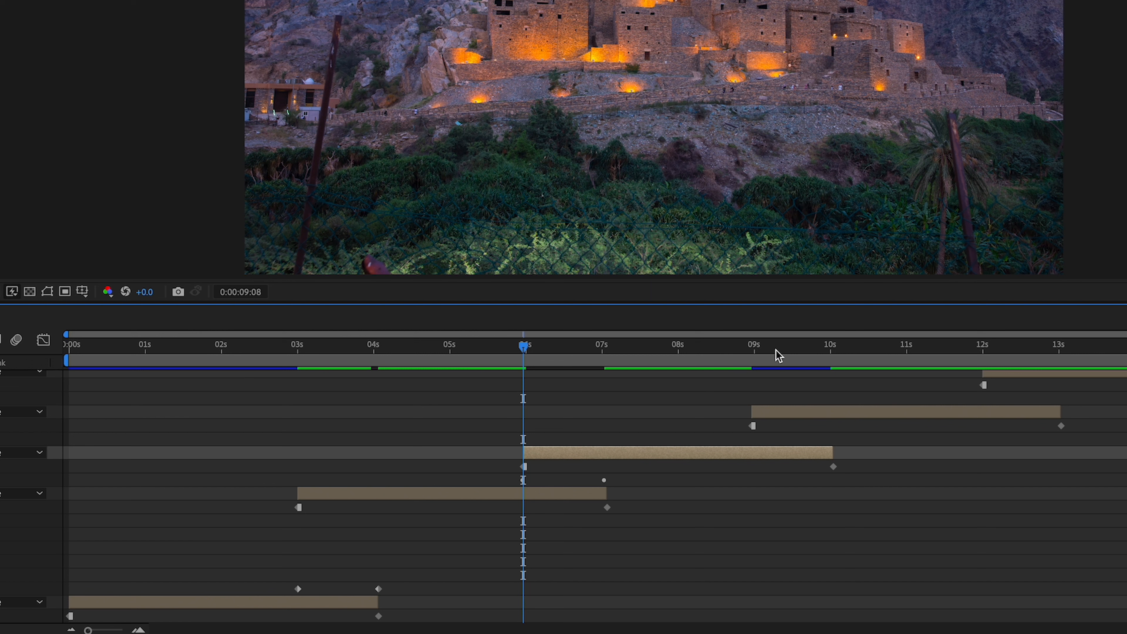
- Paste the Opacity fade-in keyframes onto the LRT 3 layer that begins near 9 s, starting at 0:00:08:29
left_click_drag(779, 355, 753, 358)
left_click(783, 412)
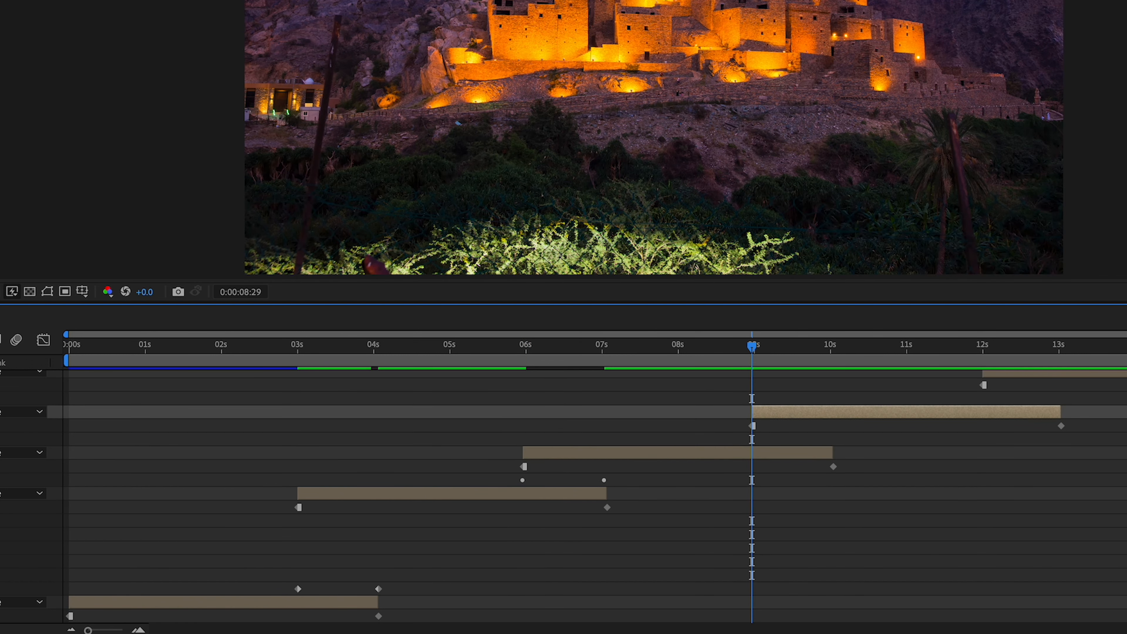
key("super+v")
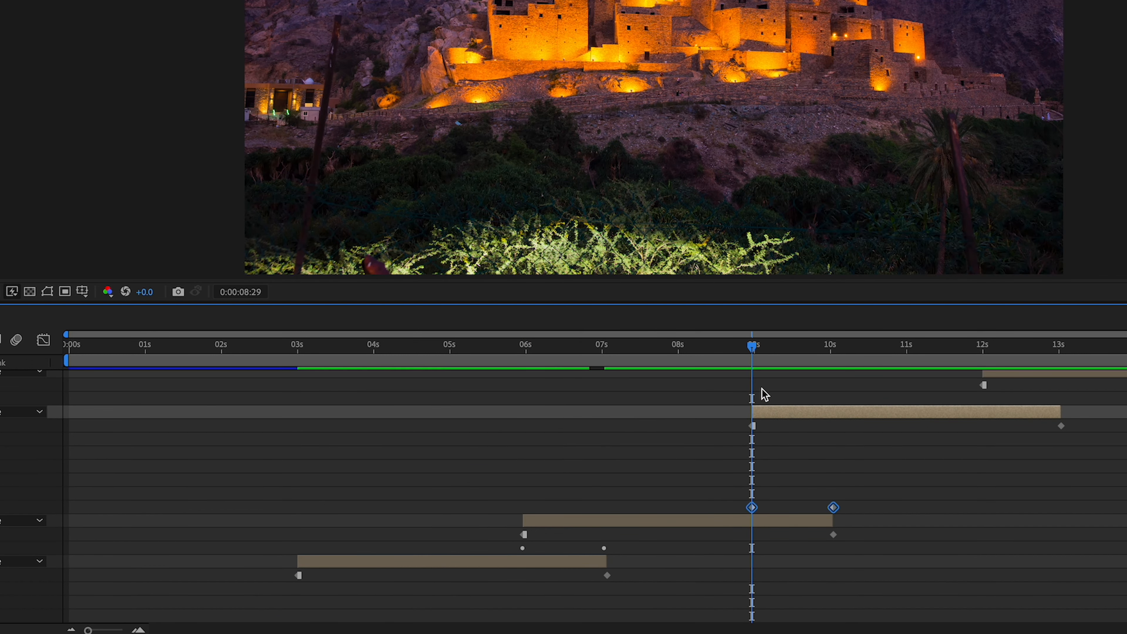
- Paste the Opacity fade-in keyframes onto the LRT 3 layers that begin near 12 s and 15 s, and scrub through the crossfades
left_click_drag(753, 351, 981, 363)
scroll(1032, 403, "up", 3)
left_click(1012, 420)
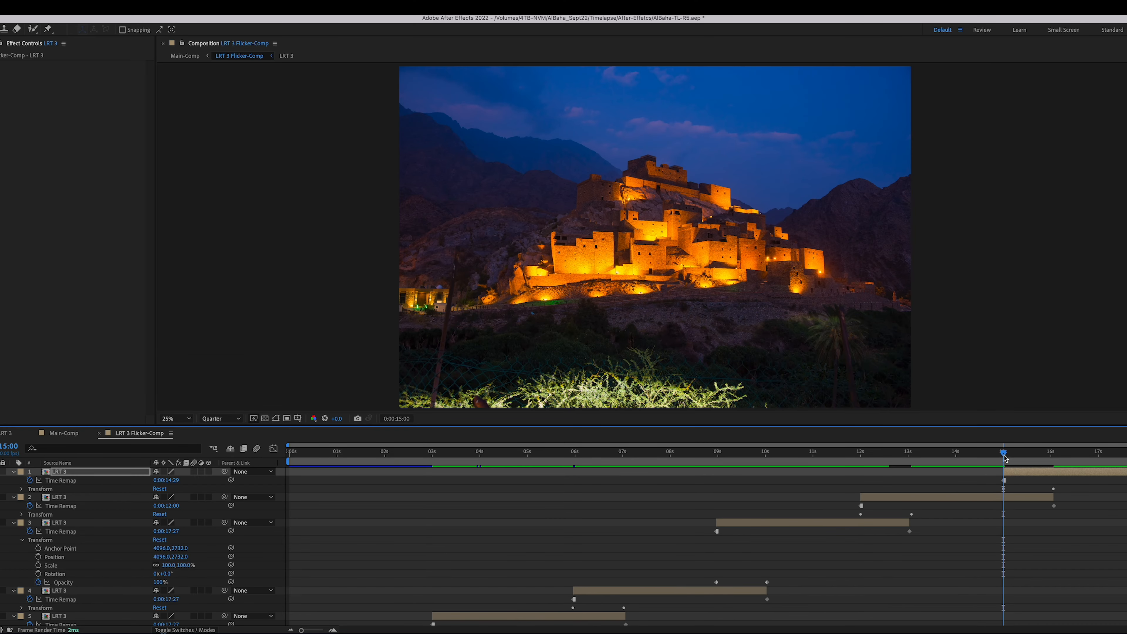
left_click_drag(1004, 455, 207, 530)
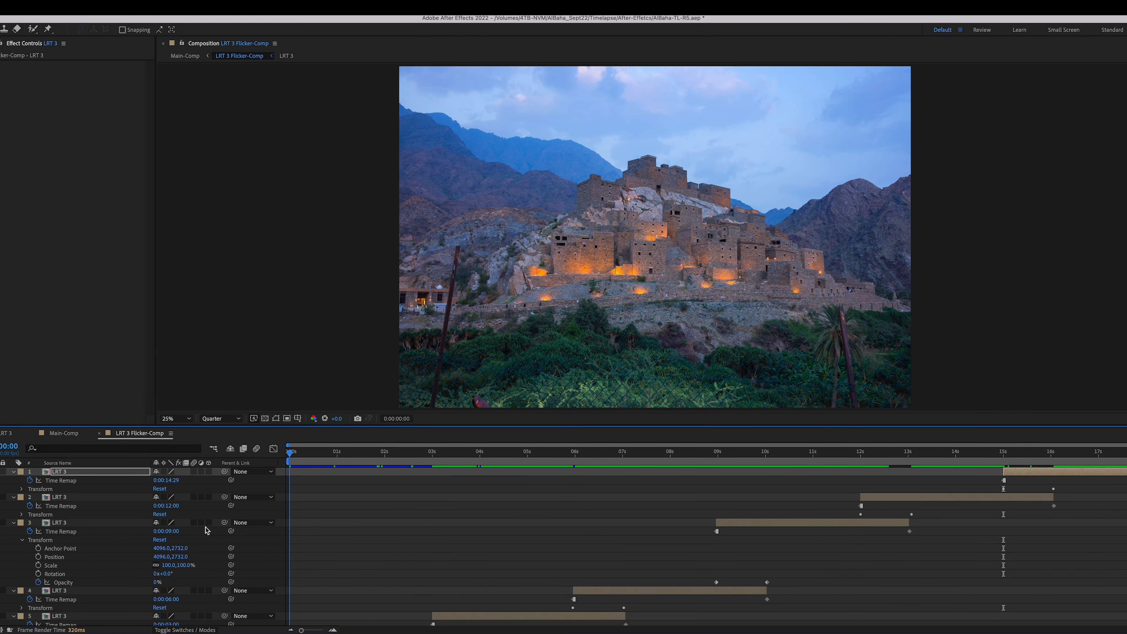
left_click_drag(308, 523, 947, 516)
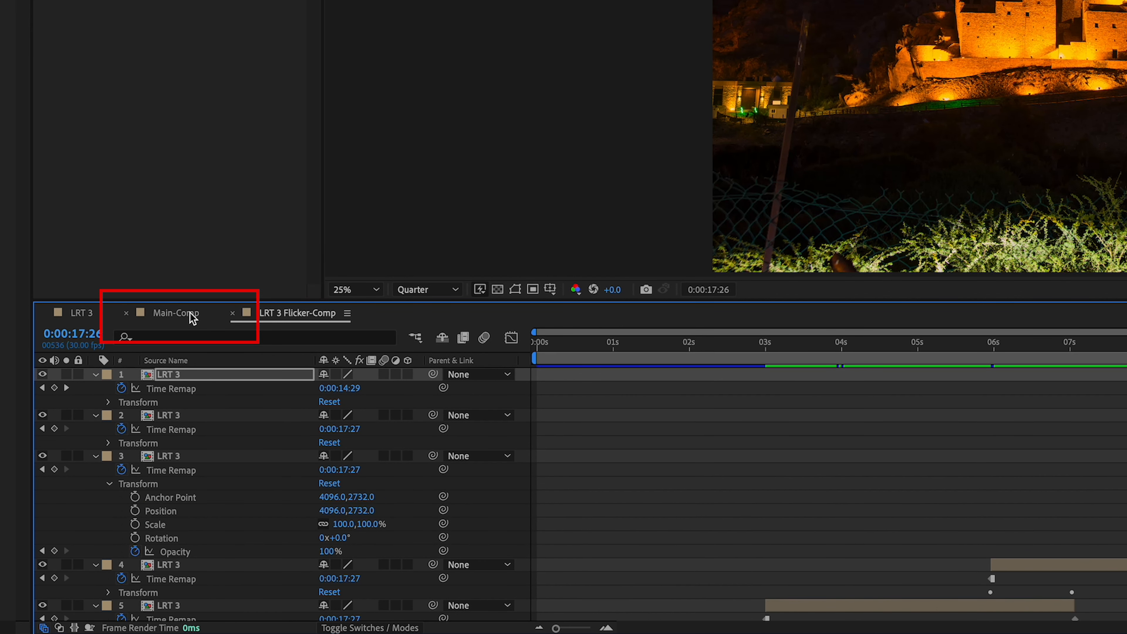
- Open Main-Comp and return to 0:00:00:00, with the viewer at 50% zoom and Quarter resolution
left_click(192, 316)
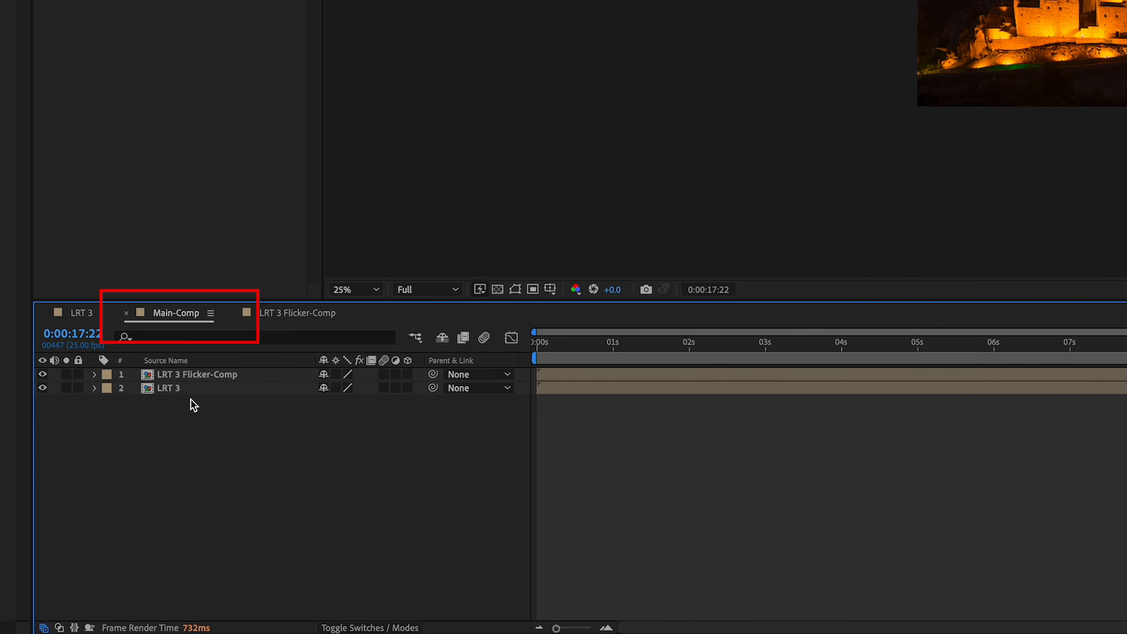
scroll(1077, 116, "up", 2)
left_click_drag(547, 346, 598, 346)
left_click_drag(329, 459, 443, 450)
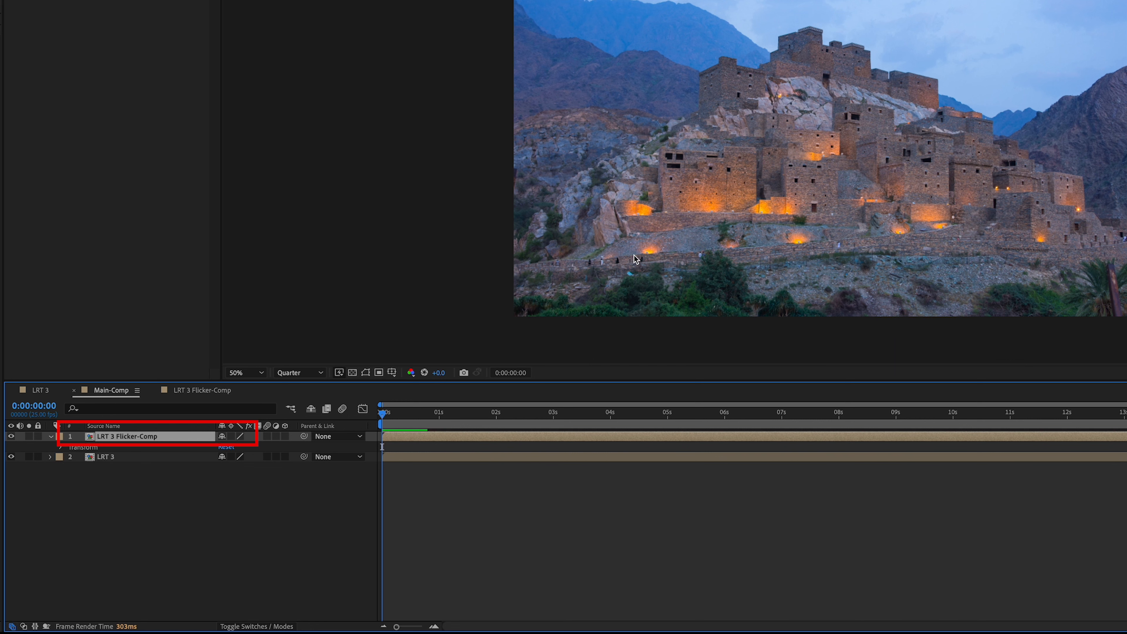
- Add a new mask to the LRT 3 Flicker-Comp layer and show the layer controls in the viewer
right_click(135, 436)
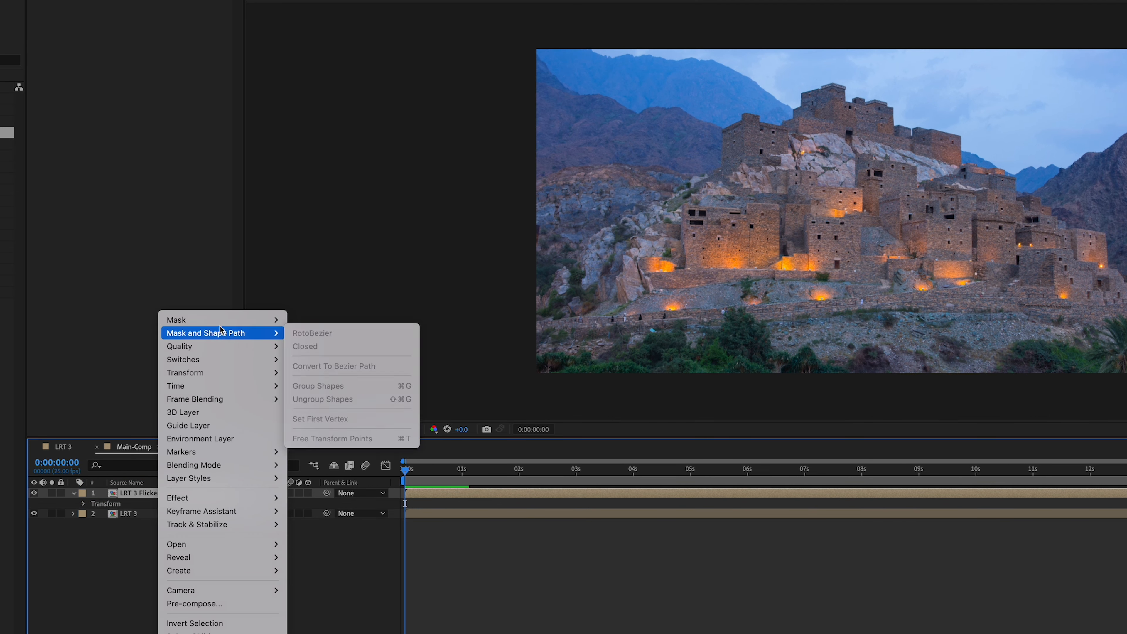
mouse_move(220, 321)
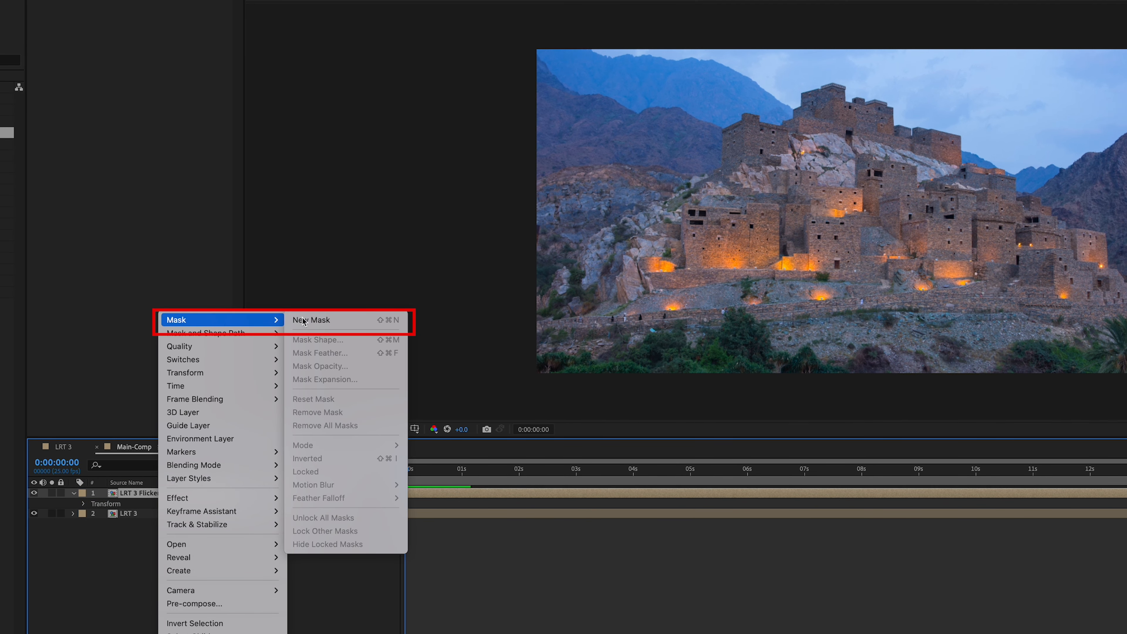
left_click(316, 320)
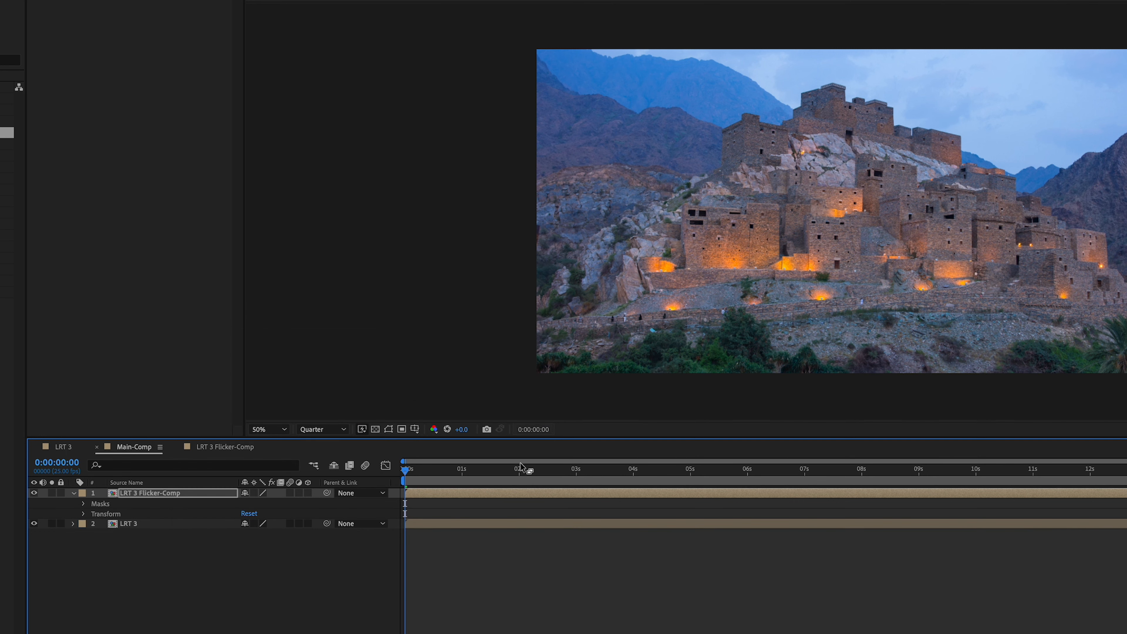
left_click(181, 63)
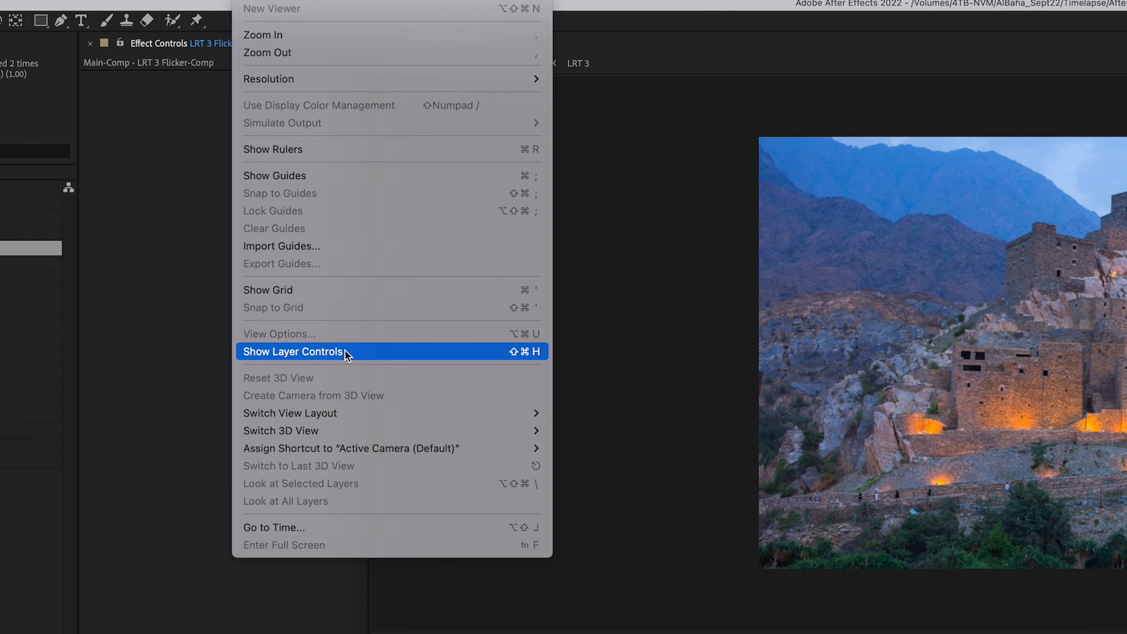
left_click(345, 350)
scroll(1122, 322, "down", 1)
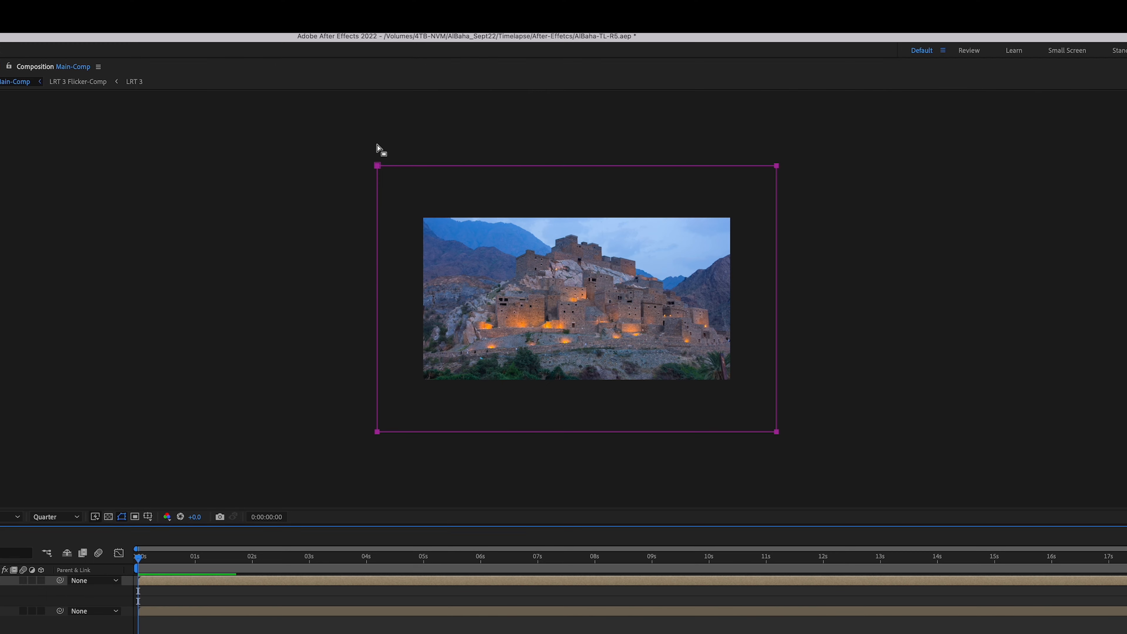
- Move the mask's four corners inward to enclose the upper-left towers and the rocks of the village
left_click_drag(377, 165, 510, 245)
left_click_drag(377, 431, 510, 280)
left_click_drag(777, 431, 582, 297)
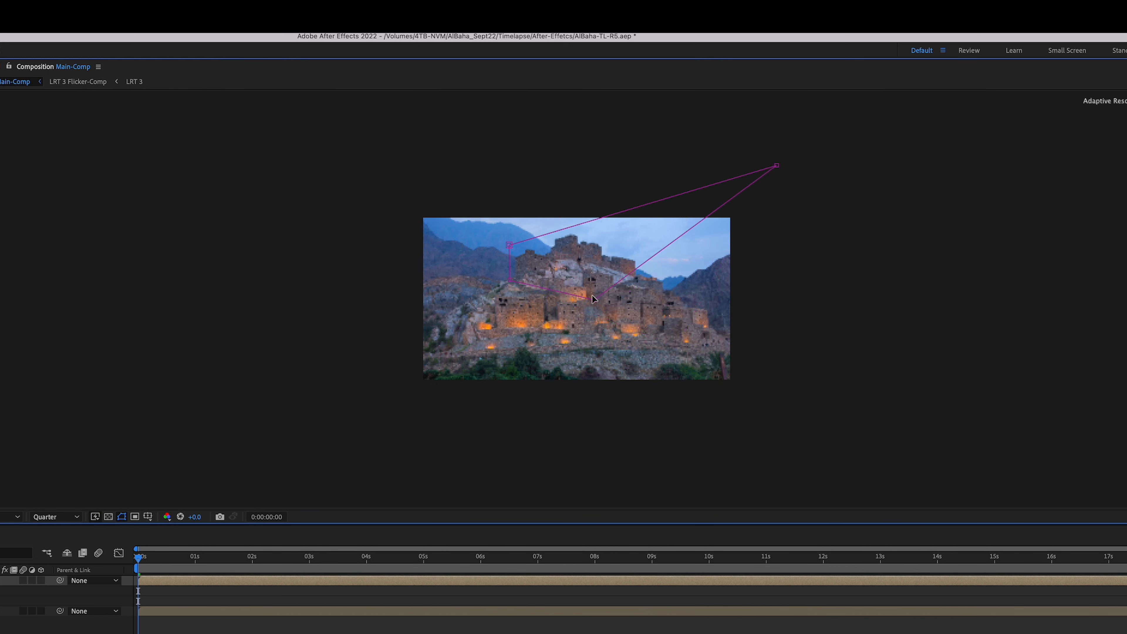
left_click_drag(776, 165, 584, 236)
- Refine the mask corners so the shape sits against the left tower's outer wall and clears the top of the highest tower
scroll(585, 261, "up", 4)
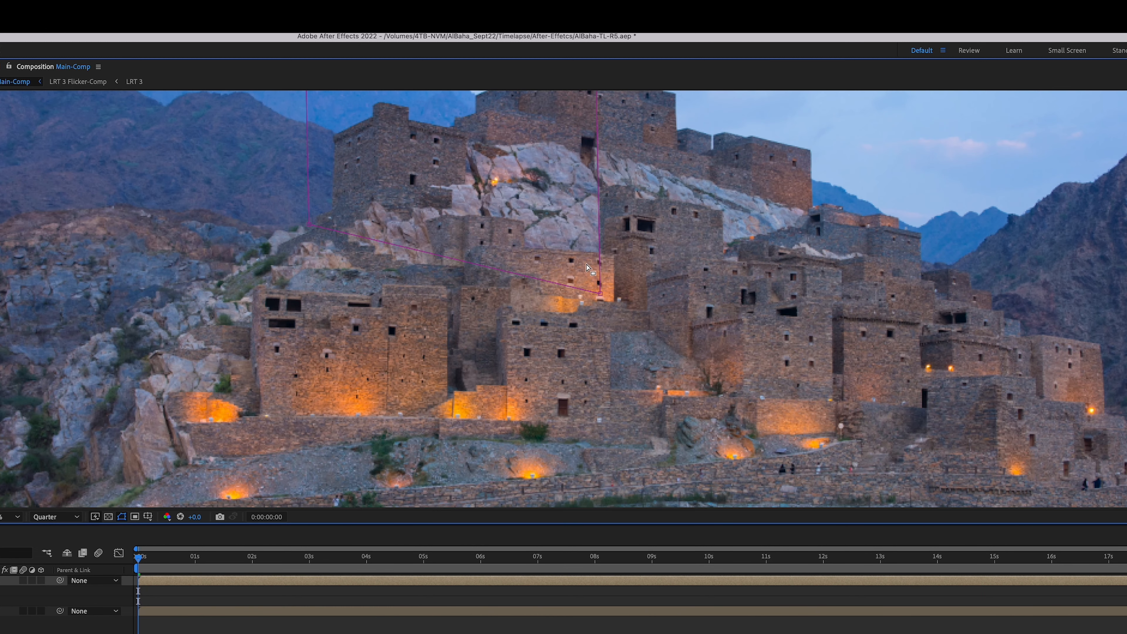
scroll(579, 271, "down", 3)
left_click_drag(530, 267, 426, 305)
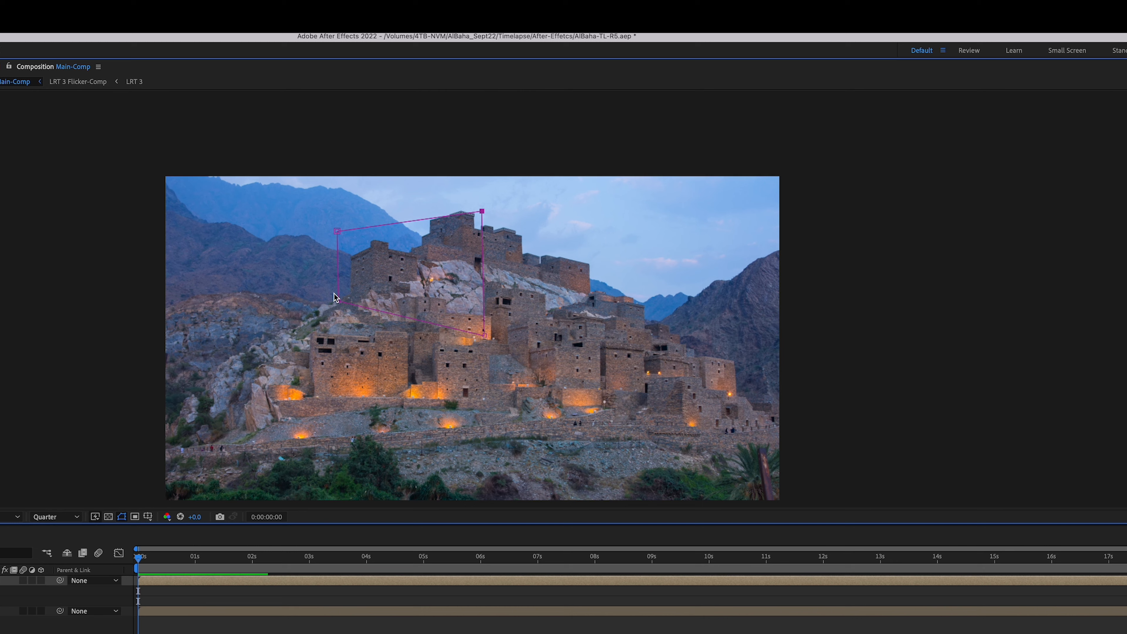
scroll(398, 287, "up", 1)
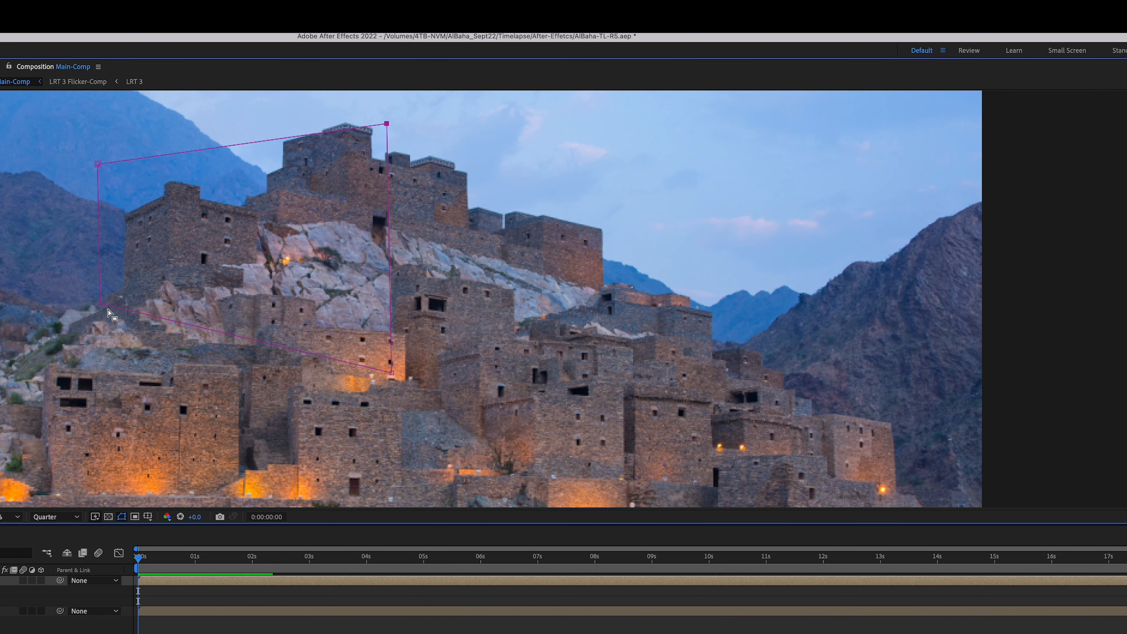
left_click_drag(102, 306, 127, 312)
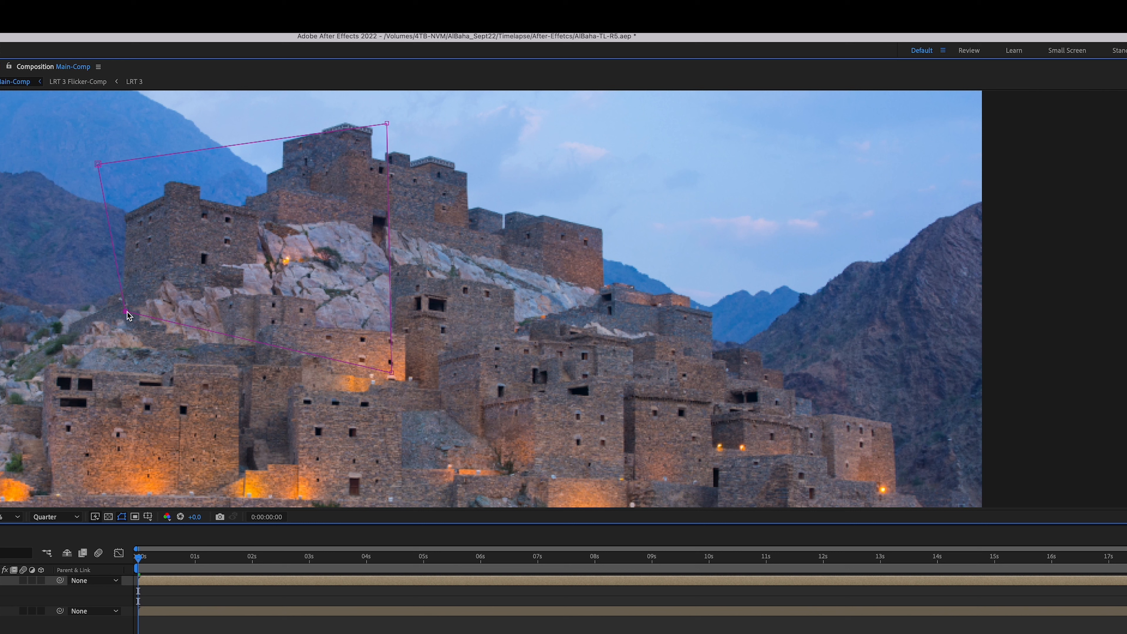
left_click_drag(99, 165, 120, 133)
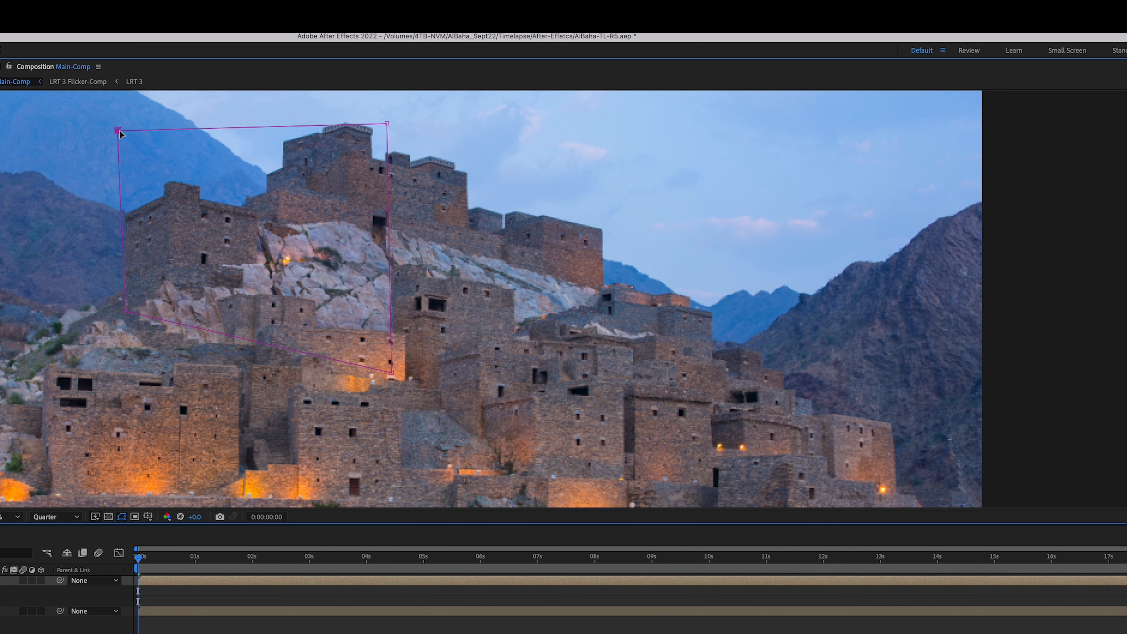
left_click_drag(390, 125, 377, 109)
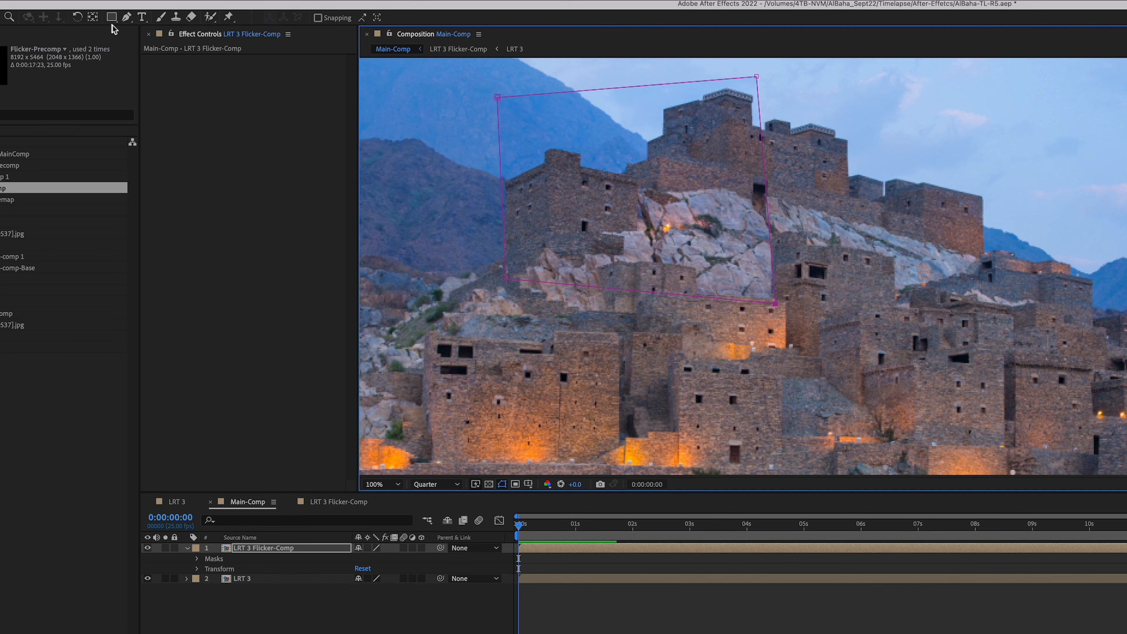
- Add extra vertices along all four edges of the mask with the Add Vertex tool
left_click(127, 17)
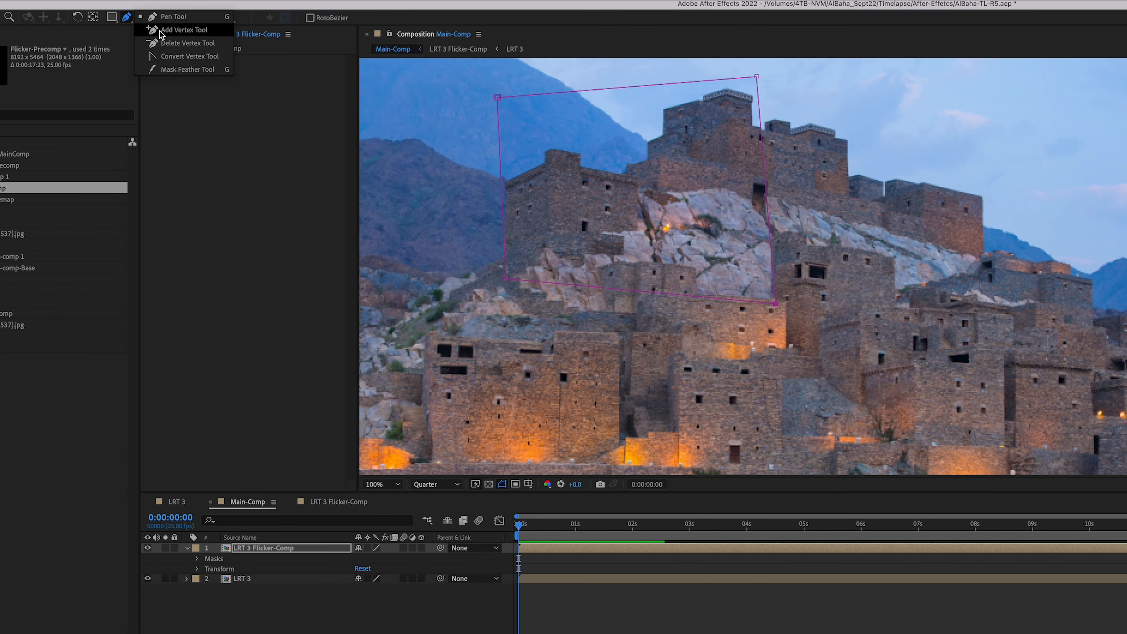
left_click(159, 31)
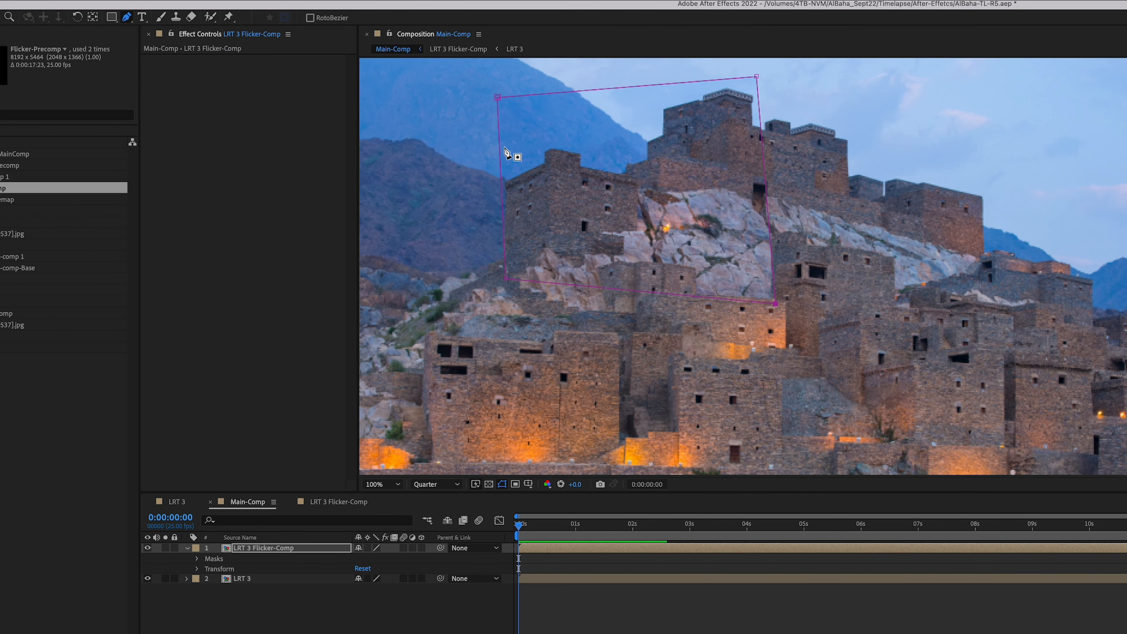
left_click(502, 187)
left_click(504, 258)
left_click(540, 94)
left_click(595, 90)
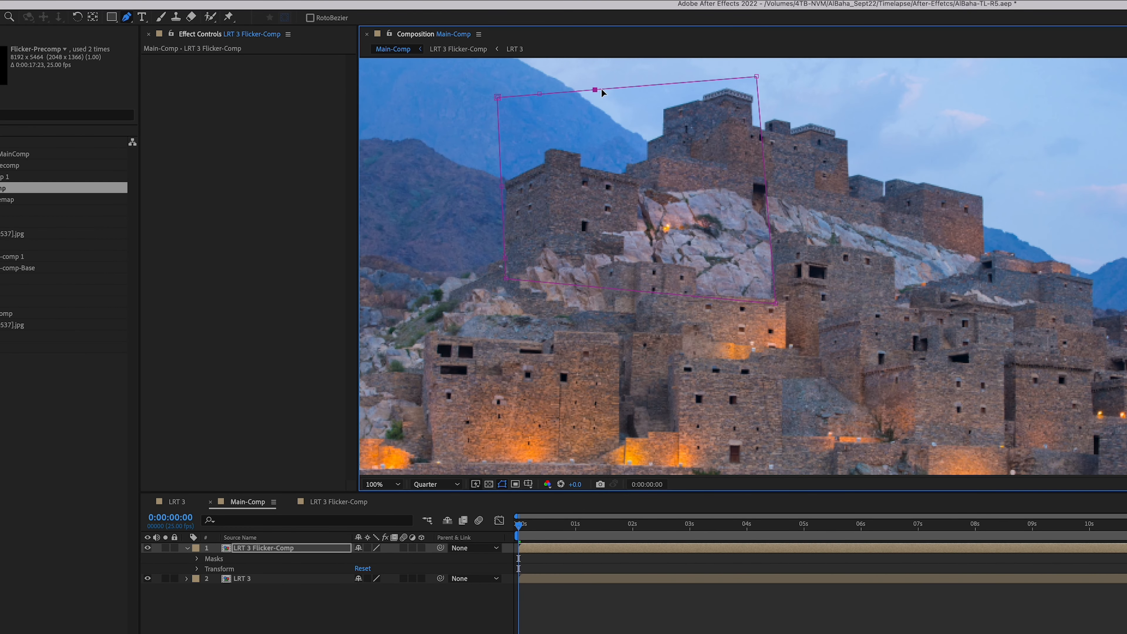
left_click(655, 84)
left_click(760, 123)
left_click(775, 286)
left_click(768, 209)
left_click(737, 300)
left_click(696, 296)
left_click(633, 291)
left_click(503, 224)
- Move the upper-left mask vertices down onto the left tower's roofline and raised top
left_click_drag(498, 98, 505, 174)
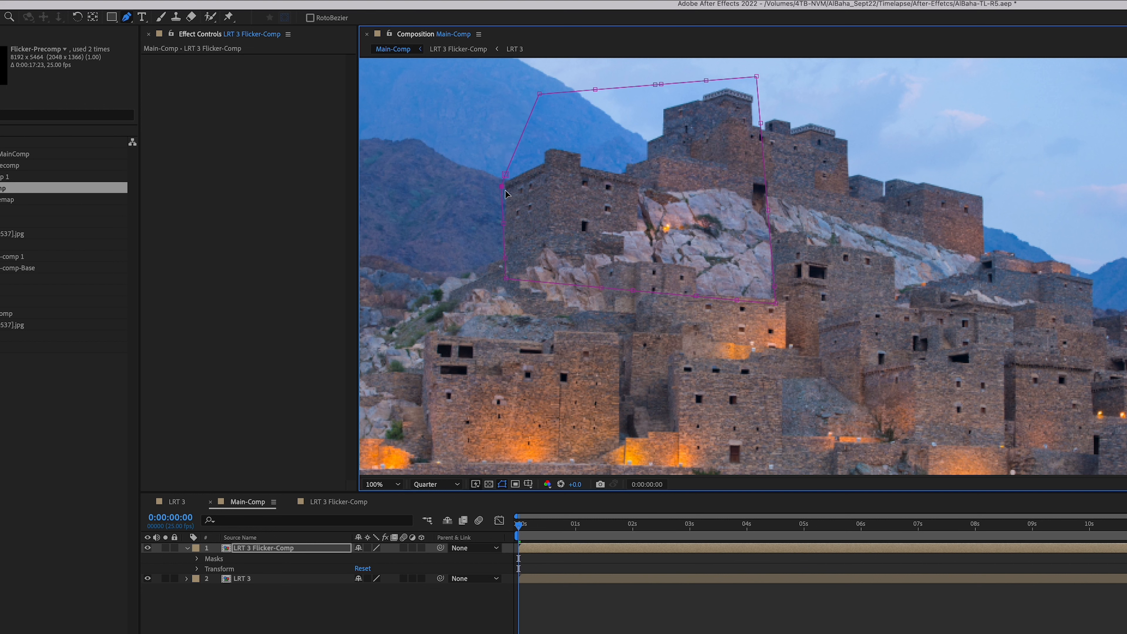
left_click_drag(540, 93, 543, 164)
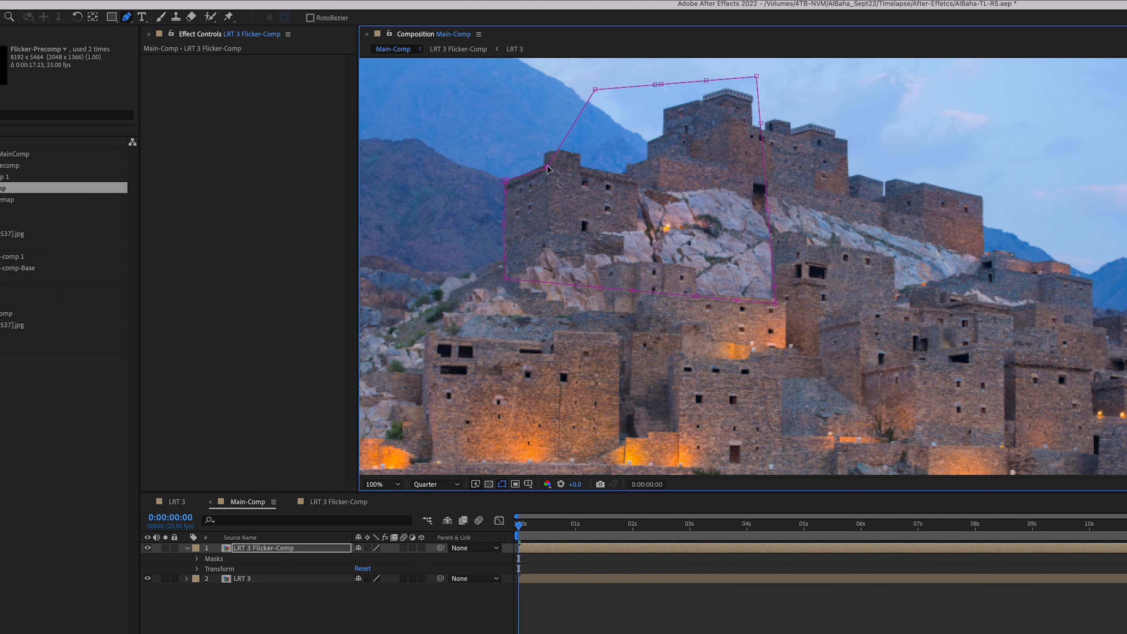
left_click_drag(595, 89, 545, 152)
left_click_drag(655, 84, 540, 143)
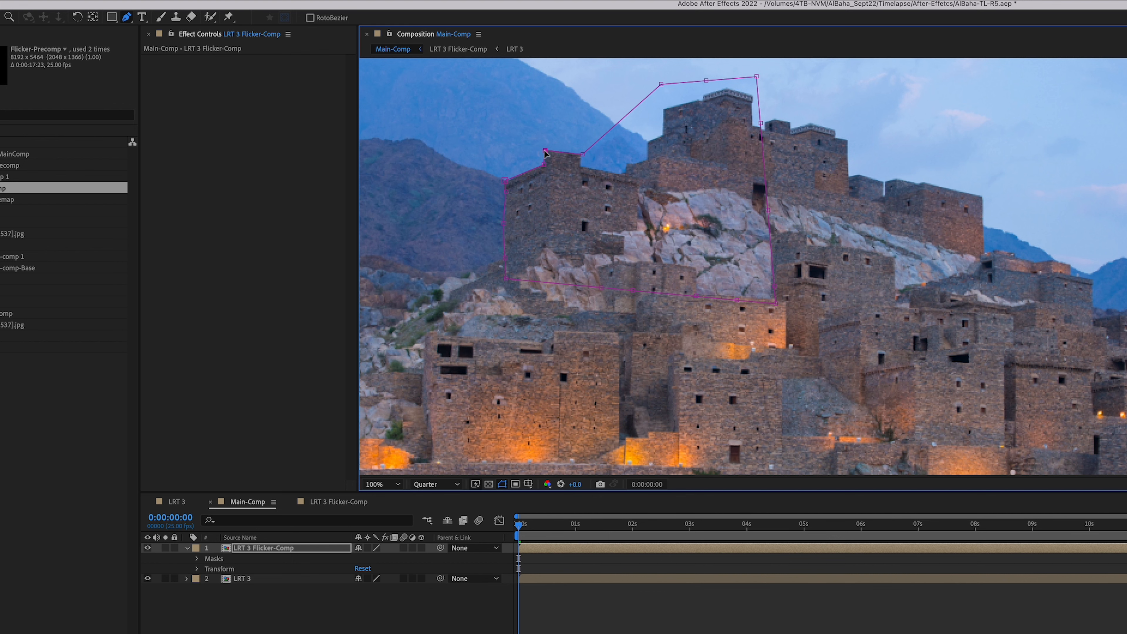
- Set the viewer resolution to Full and fit the mask closely to the left tower's raised top, adding a vertex at its peak
key(".")
left_click_drag(378, 84, 1003, 341)
key(".")
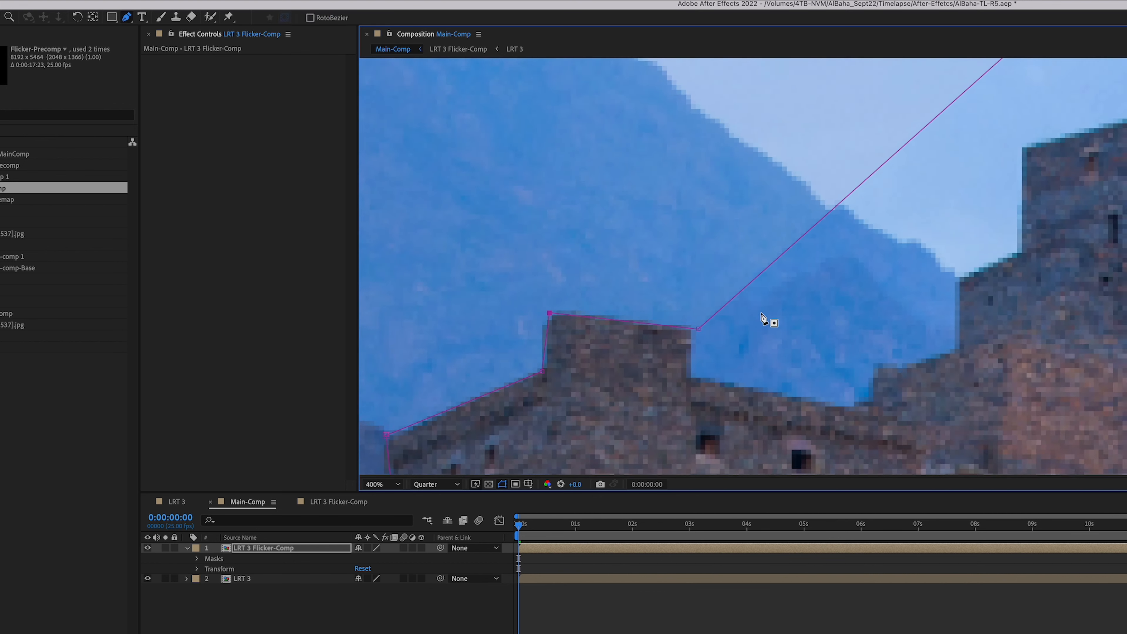
left_click_drag(765, 320, 887, 230)
left_click_drag(125, 17, 153, 38)
left_click(689, 221)
left_click_drag(665, 219, 664, 233)
left_click(435, 484)
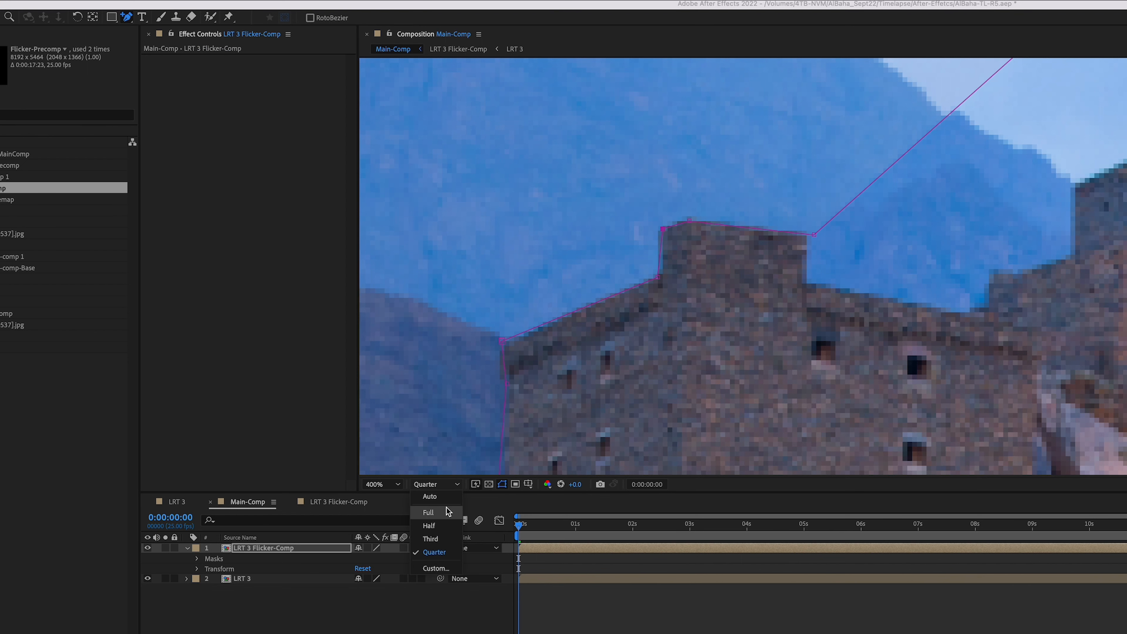
left_click(426, 506)
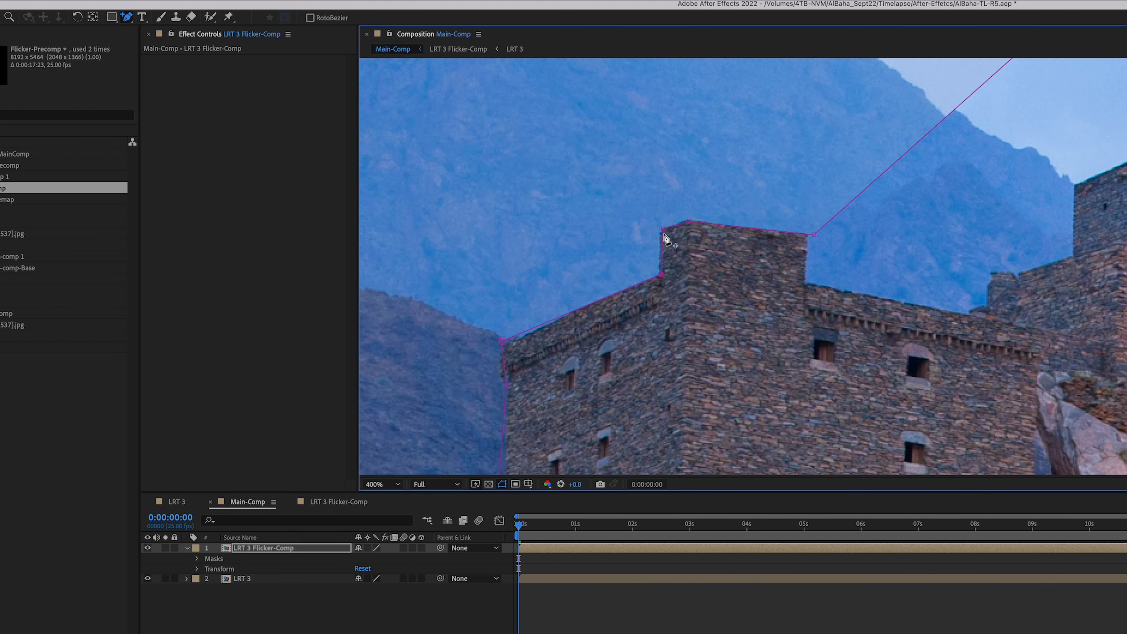
left_click_drag(664, 233, 688, 219)
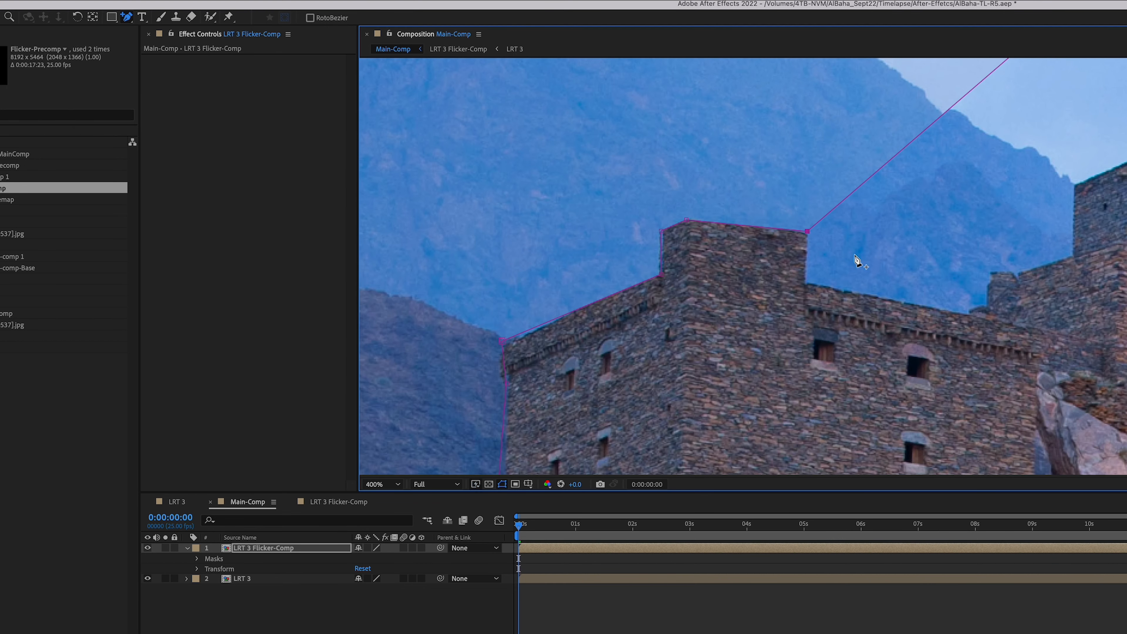
- Extend the mask outline down the raised top's right side and along the left tower's roofline to the adjoining building
scroll(901, 246, "down", 2)
left_click_drag(1043, 111, 884, 276)
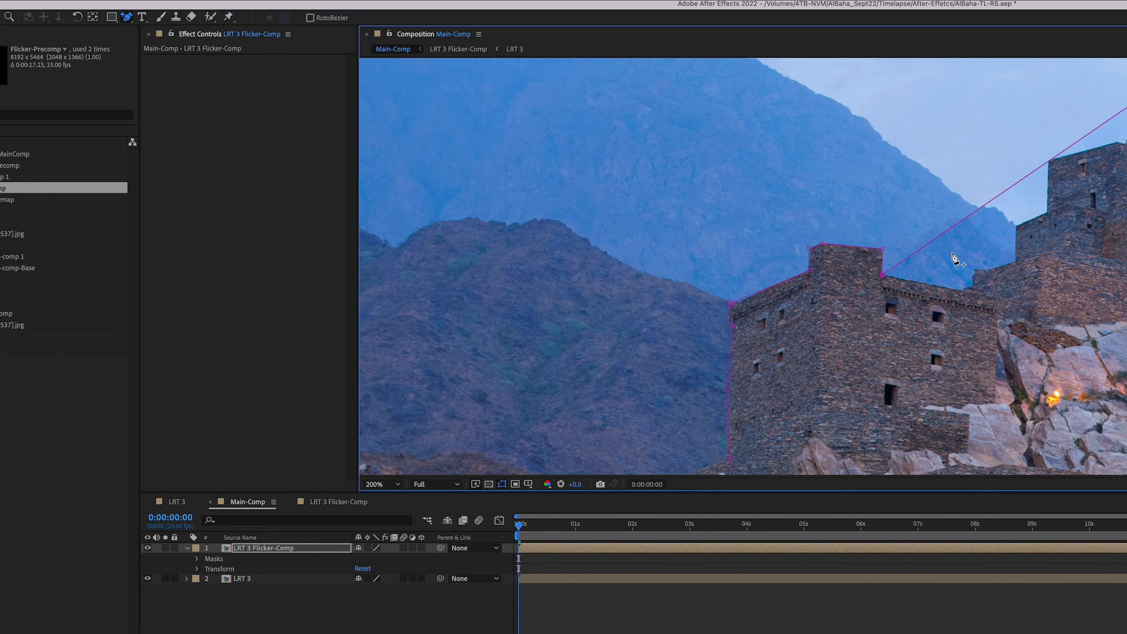
scroll(951, 256, "up", 2)
left_click_drag(951, 186, 970, 316)
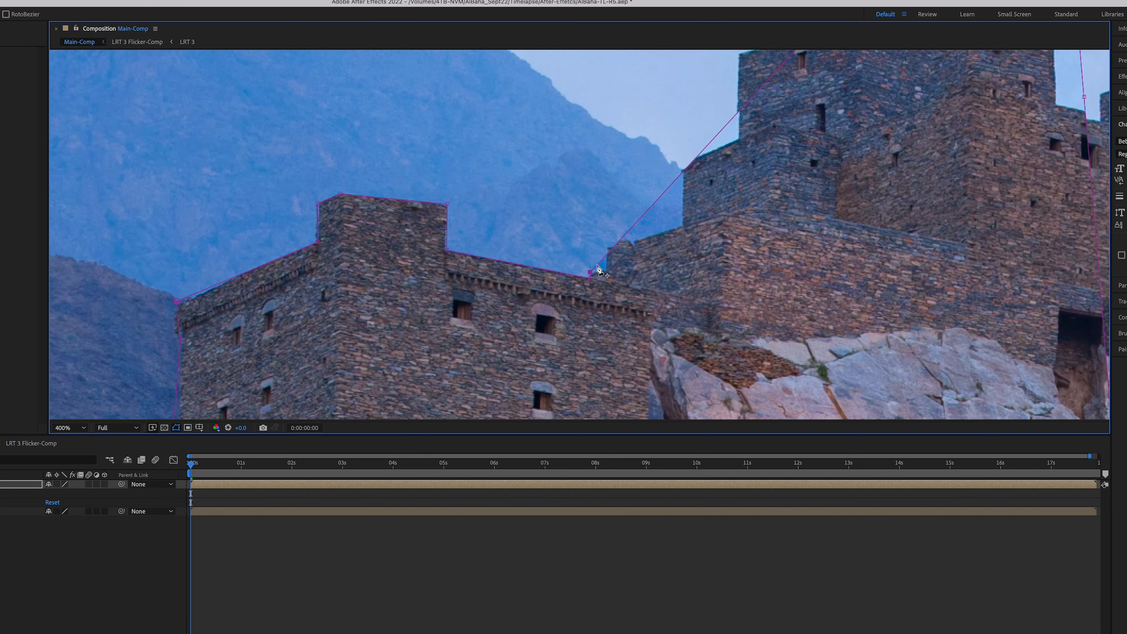
- Trace the mask along the stepped lower walls of the building behind the left tower
left_click_drag(601, 269, 607, 248)
left_click_drag(618, 236, 640, 241)
left_click_drag(670, 204, 682, 224)
left_click_drag(697, 202, 679, 171)
left_click(682, 225)
left_click_drag(683, 225, 683, 226)
- Trace the mask up the highest tower, around its decorated crown and down to the wall on its right side
left_click_drag(735, 116, 484, 208)
left_click_drag(426, 239, 430, 234)
left_click_drag(528, 153, 431, 212)
left_click_drag(581, 108, 555, 174)
left_click_drag(627, 146, 569, 178)
left_click_drag(706, 117, 654, 135)
left_click_drag(760, 93, 746, 157)
left_click_drag(759, 205, 743, 187)
left_click_drag(774, 258, 643, 181)
left_click_drag(644, 222, 678, 196)
left_click_drag(636, 179, 635, 180)
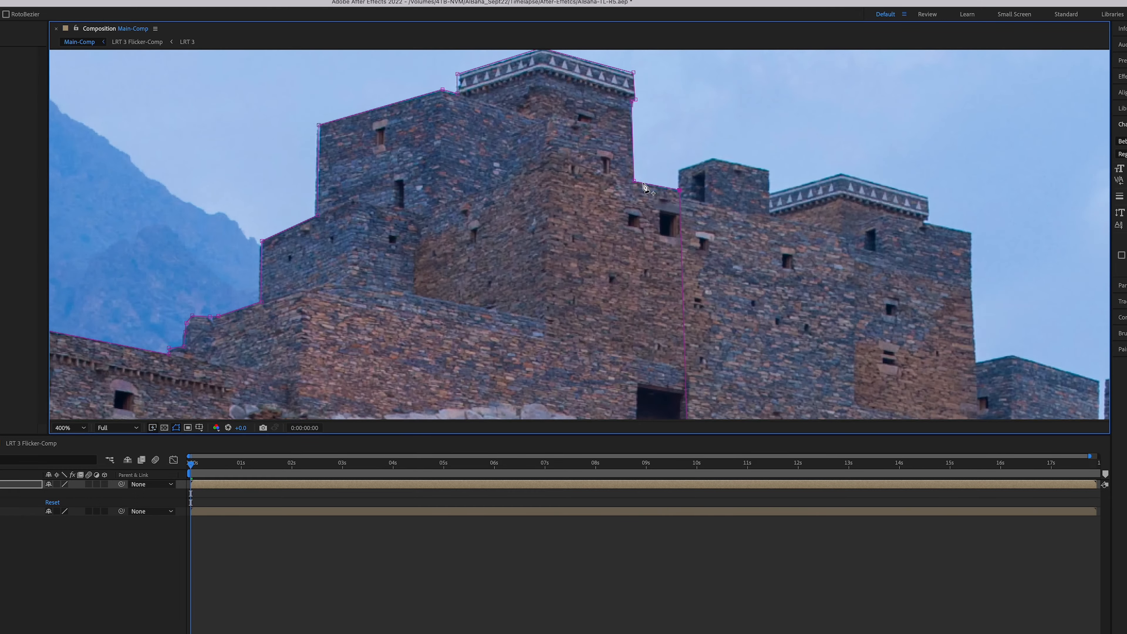
- Fit the mask's bottom edge along the rooftop and right wall of the small building below the rocks
left_click_drag(709, 213, 656, 168)
scroll(657, 170, "down", 1)
left_click_drag(643, 302, 638, 167)
left_click_drag(612, 358, 567, 356)
left_click_drag(474, 354, 478, 349)
left_click_drag(397, 346, 474, 301)
left_click_drag(362, 342, 418, 297)
left_click_drag(474, 301, 473, 305)
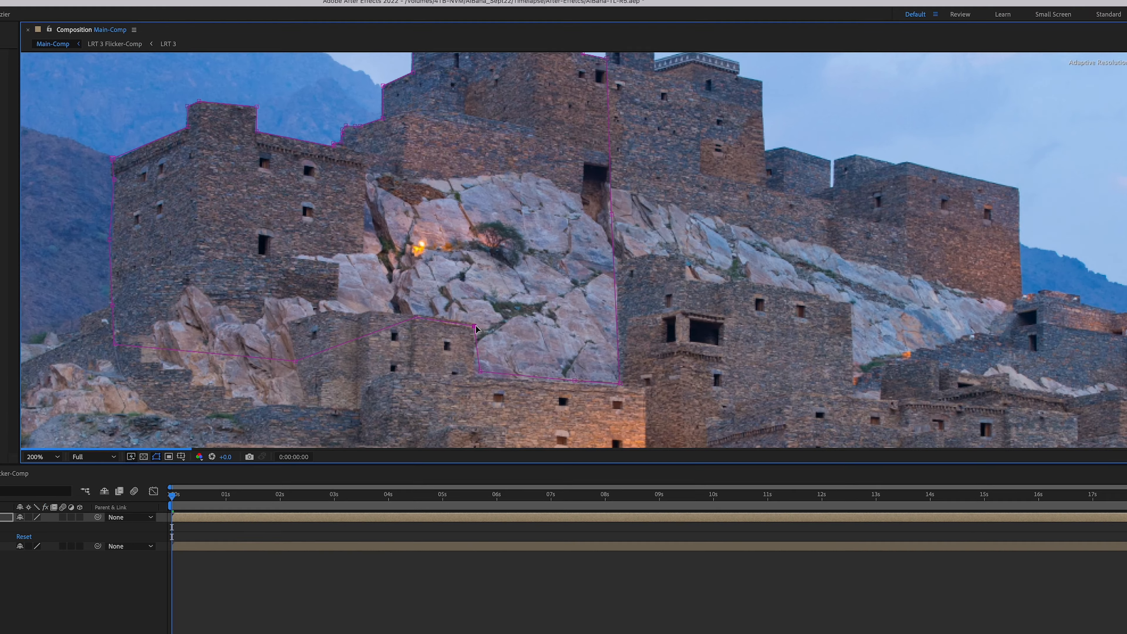
left_click_drag(480, 372, 475, 373)
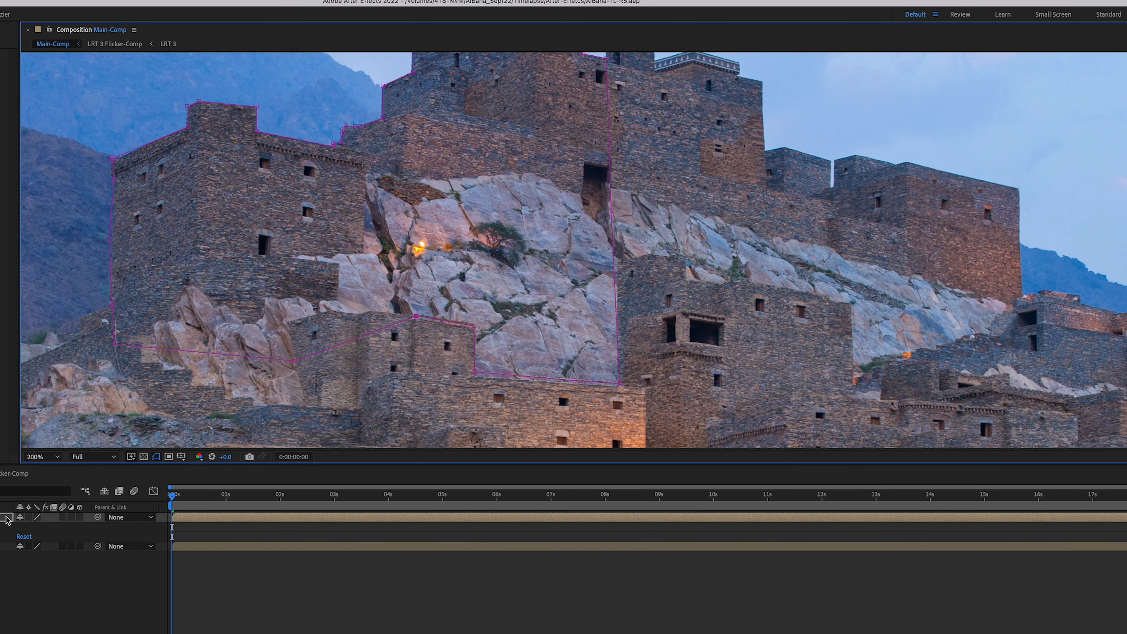
- Select the base LRT 3 layer to check the image without the mask outline, and reselect the LRT 3 Flicker-Comp layer
left_click(3, 546)
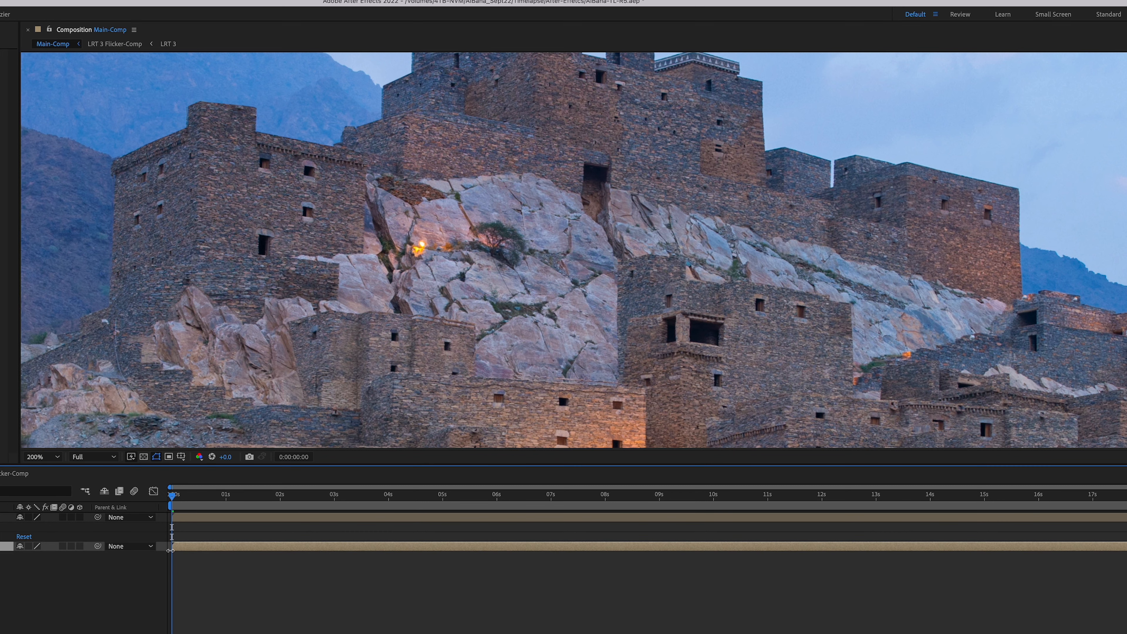
left_click_drag(173, 549, 178, 548)
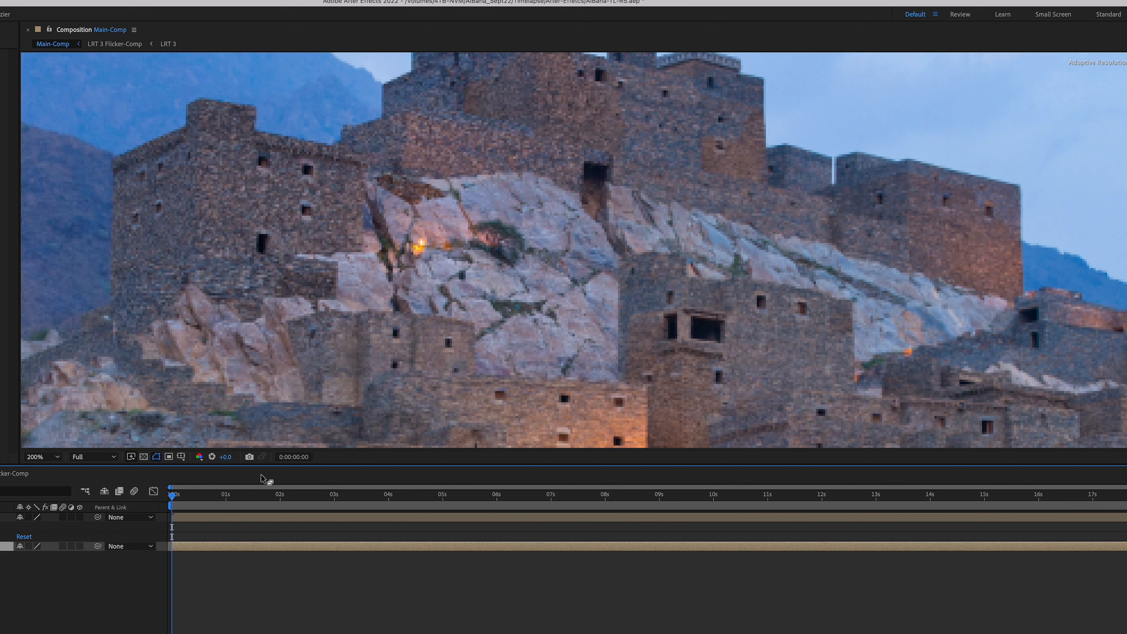
left_click(194, 517)
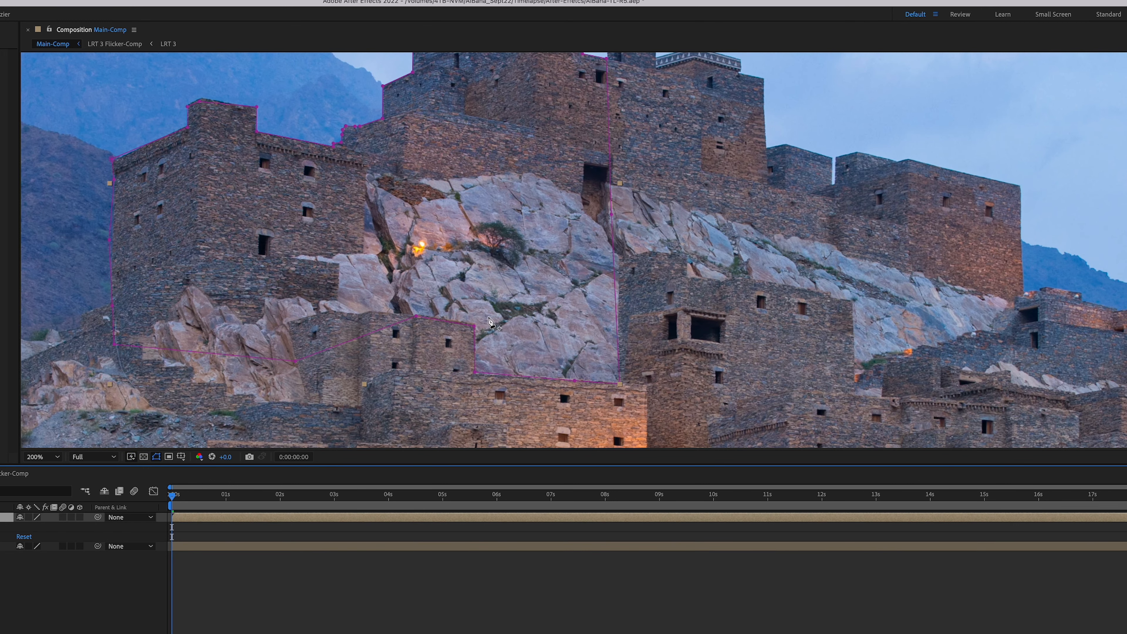
- Refine the mask's bottom edge by adjusting its points along the rooftop of the small building below the rocks
left_click(417, 316)
left_click_drag(417, 315, 475, 323)
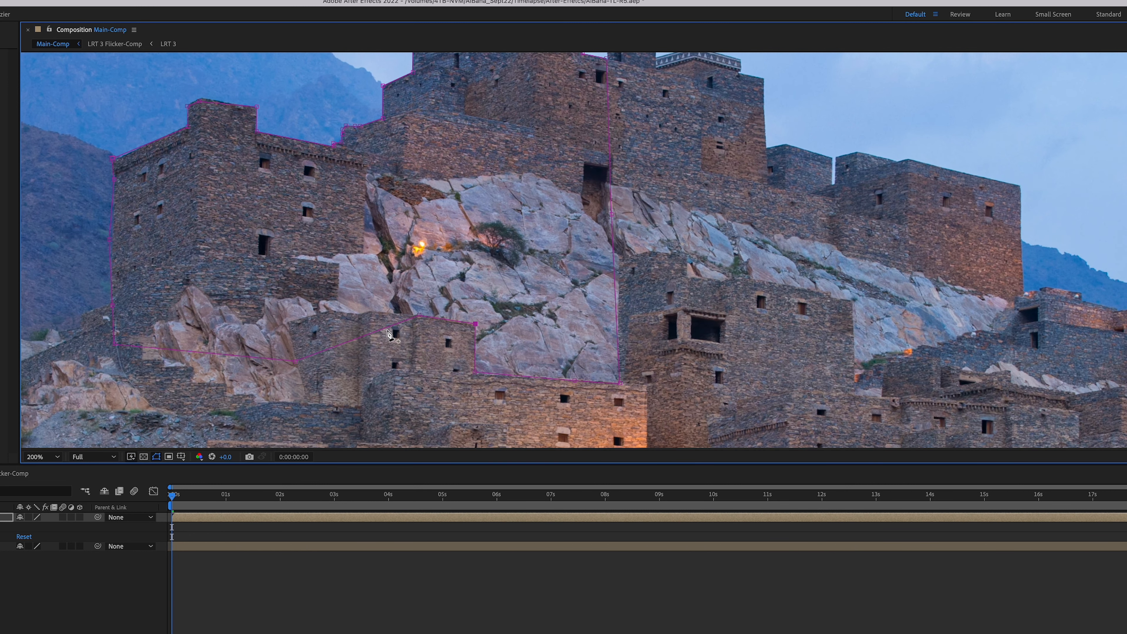
left_click_drag(384, 329, 335, 315)
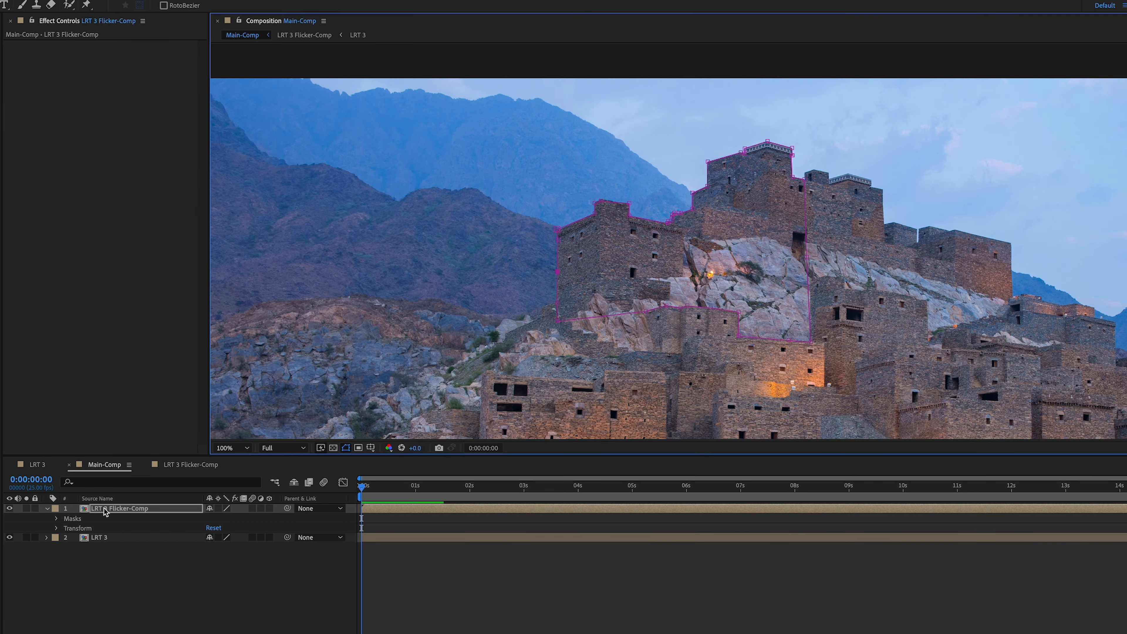
- List the masks of LRT 3 Flicker-Comp and hide the base LRT 3 layer to inspect the cutout, restoring it after the check
left_click(99, 510)
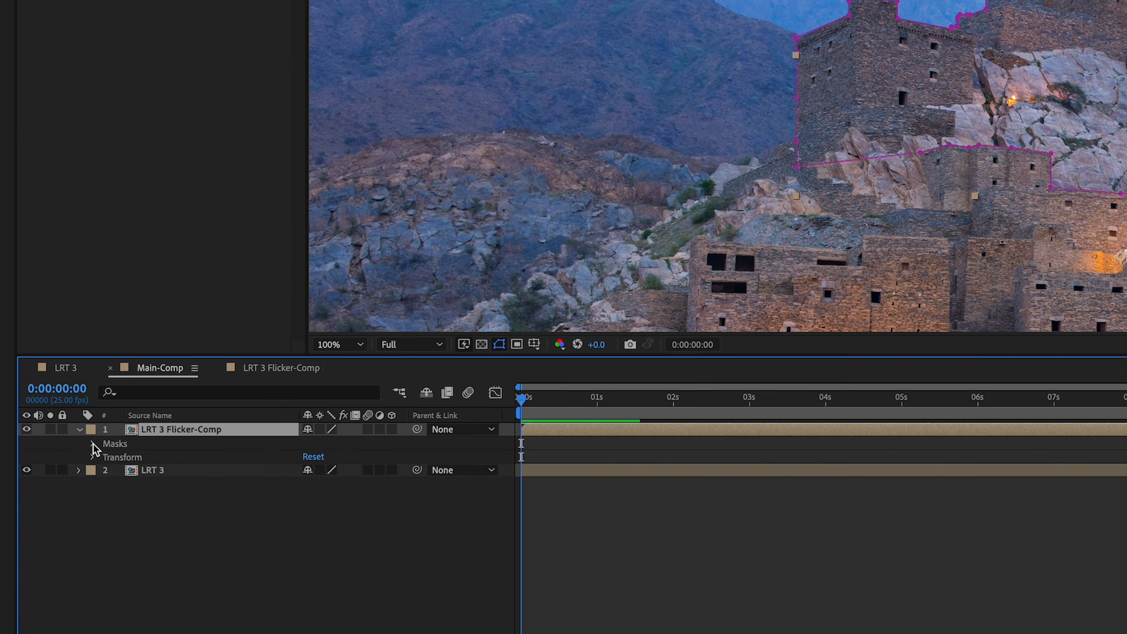
left_click(55, 518)
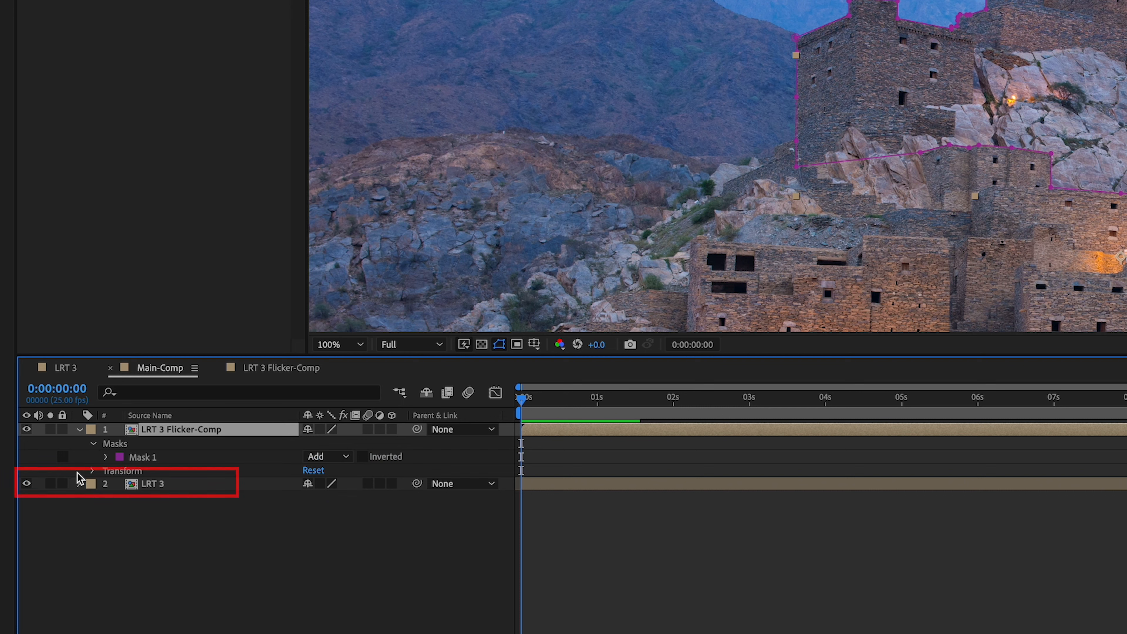
left_click(27, 483)
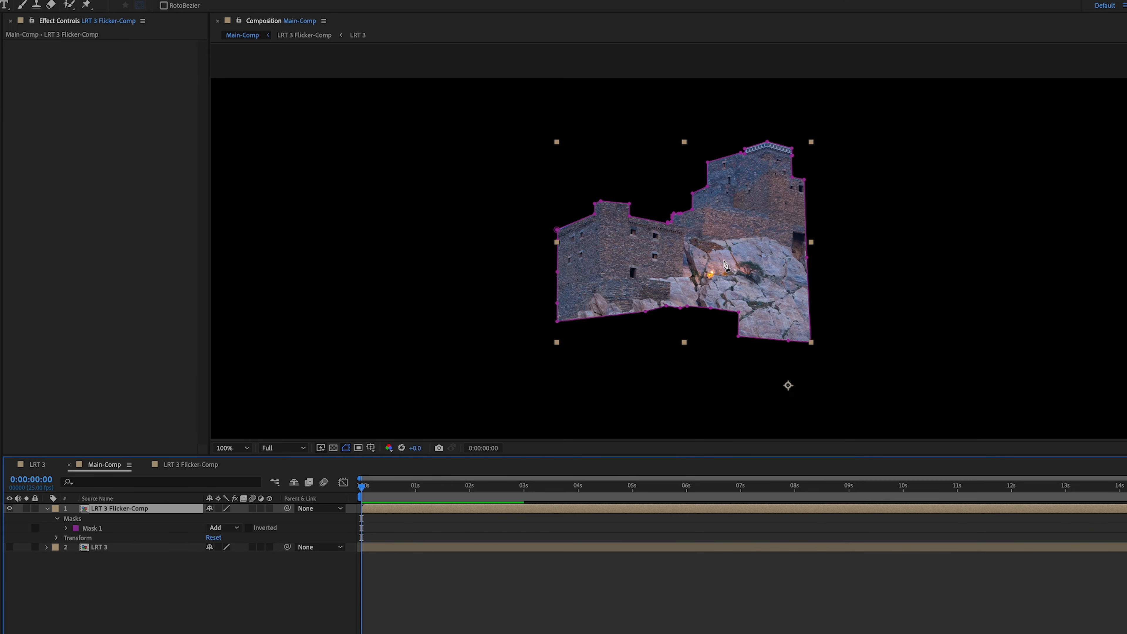
scroll(653, 247, "up", 1)
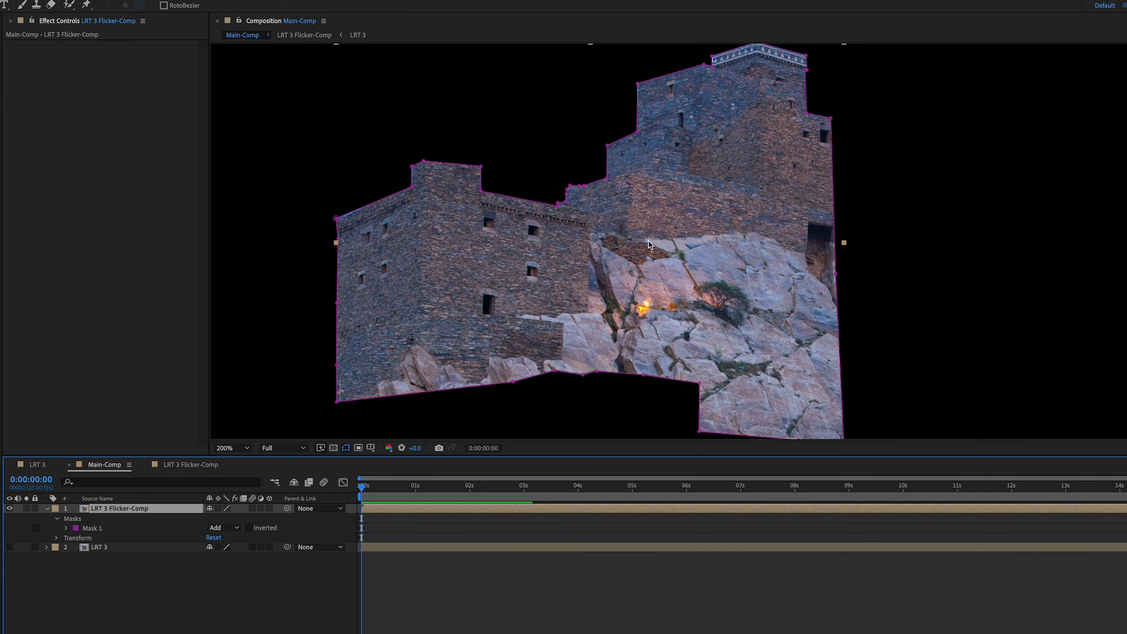
scroll(733, 243, "down", 1)
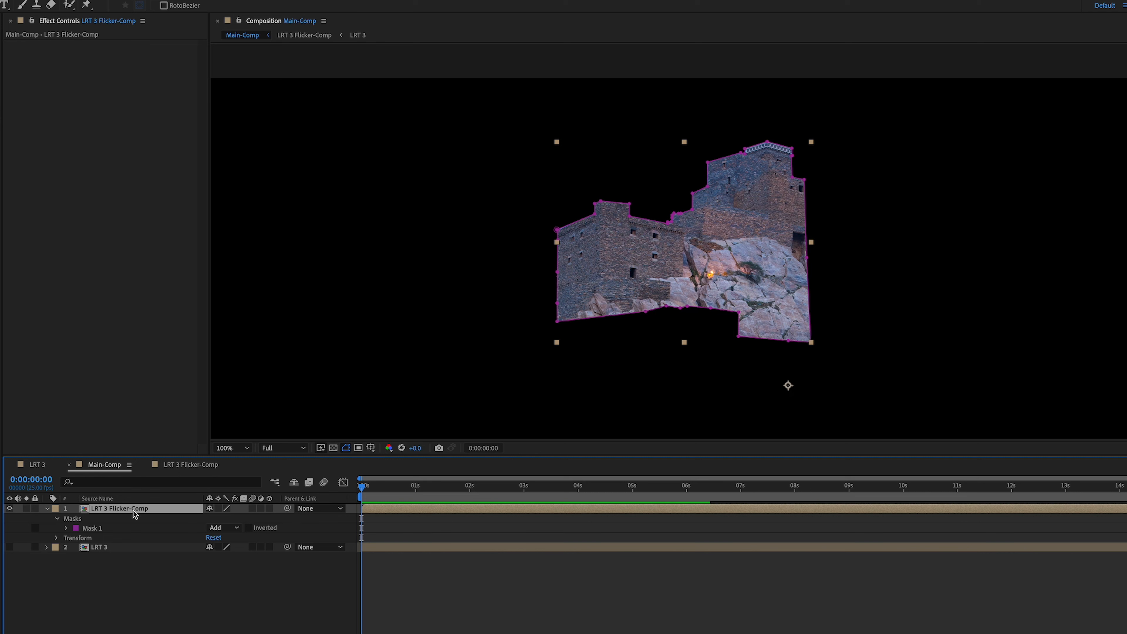
left_click(9, 547)
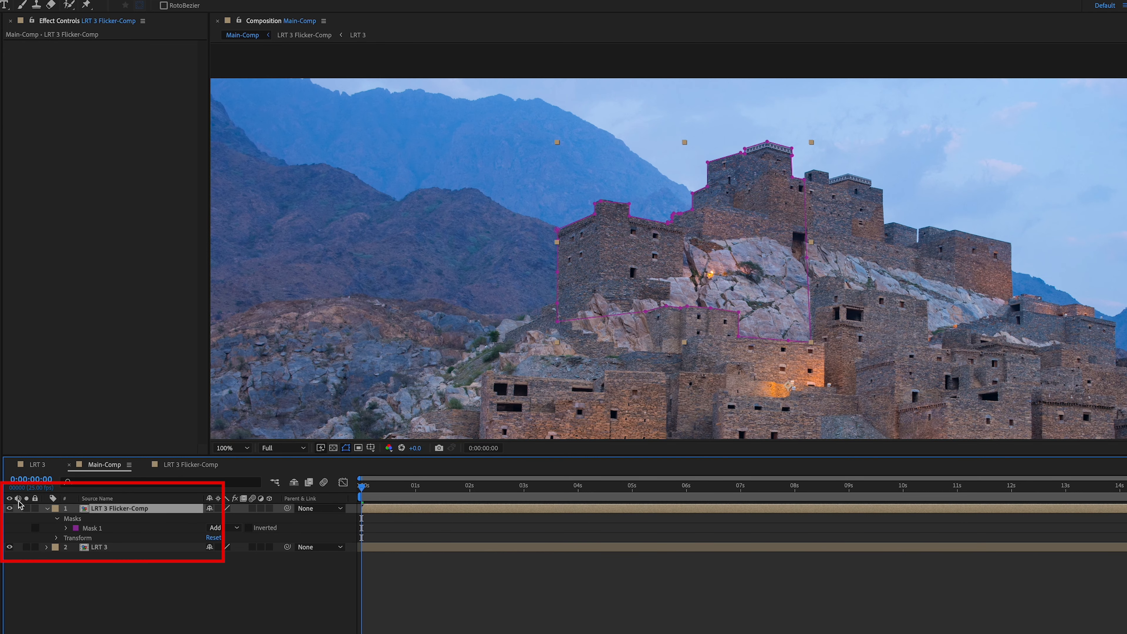
- Compare the image with and without the LRT 3 Flicker-Comp layer, with the base LRT 3 layer selected and the village enlarged
left_click(11, 510)
left_click(9, 509)
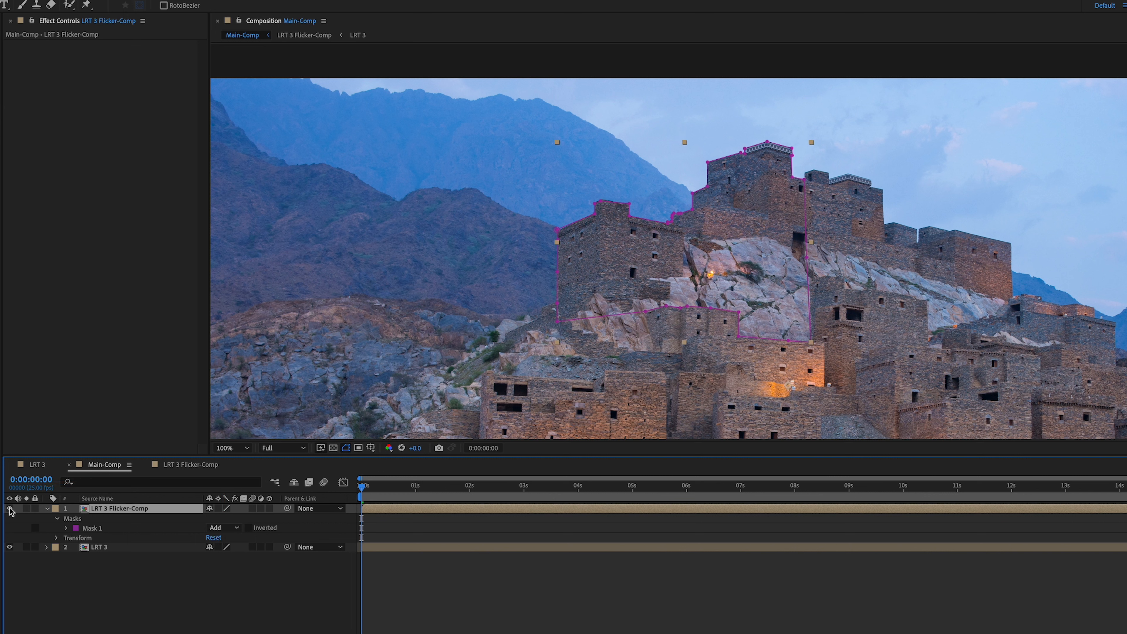
left_click(381, 550)
key("period")
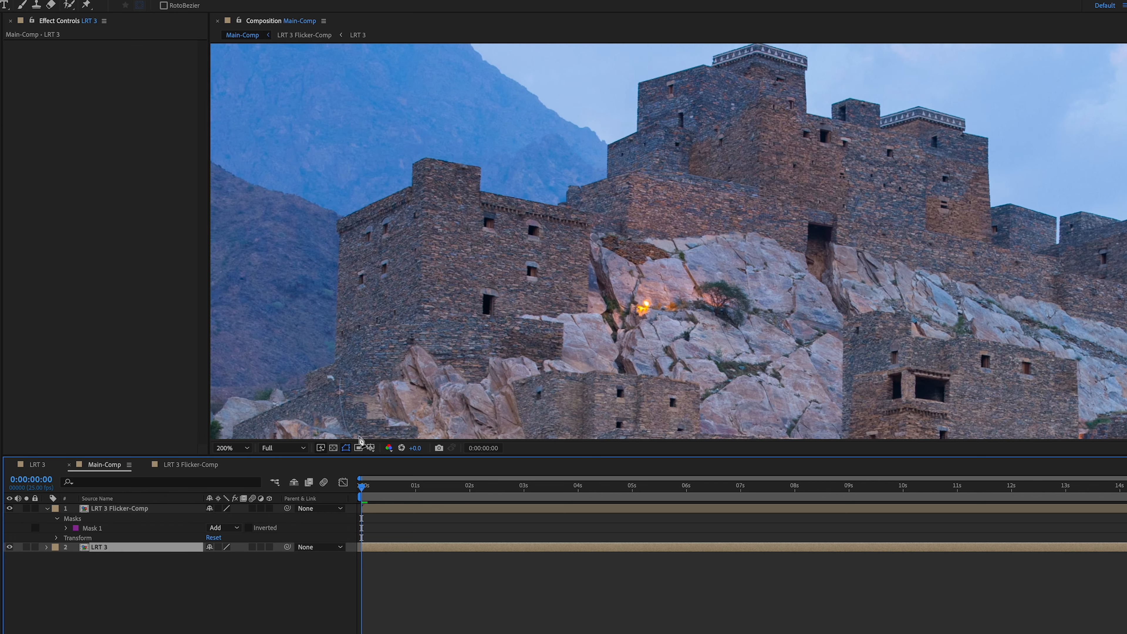
left_click(9, 509)
left_click(9, 509)
left_click(10, 509)
left_click(10, 510)
left_click(10, 509)
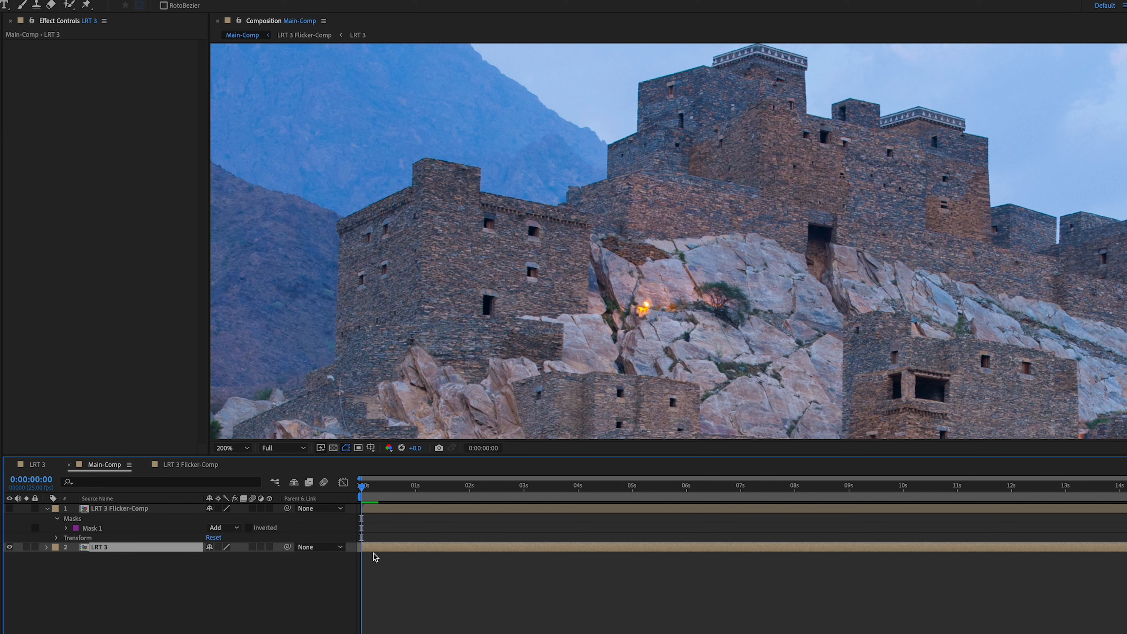
- Preview Main-Comp from the start and scrub along the timeline to check the masked area
left_click_drag(364, 489, 359, 488)
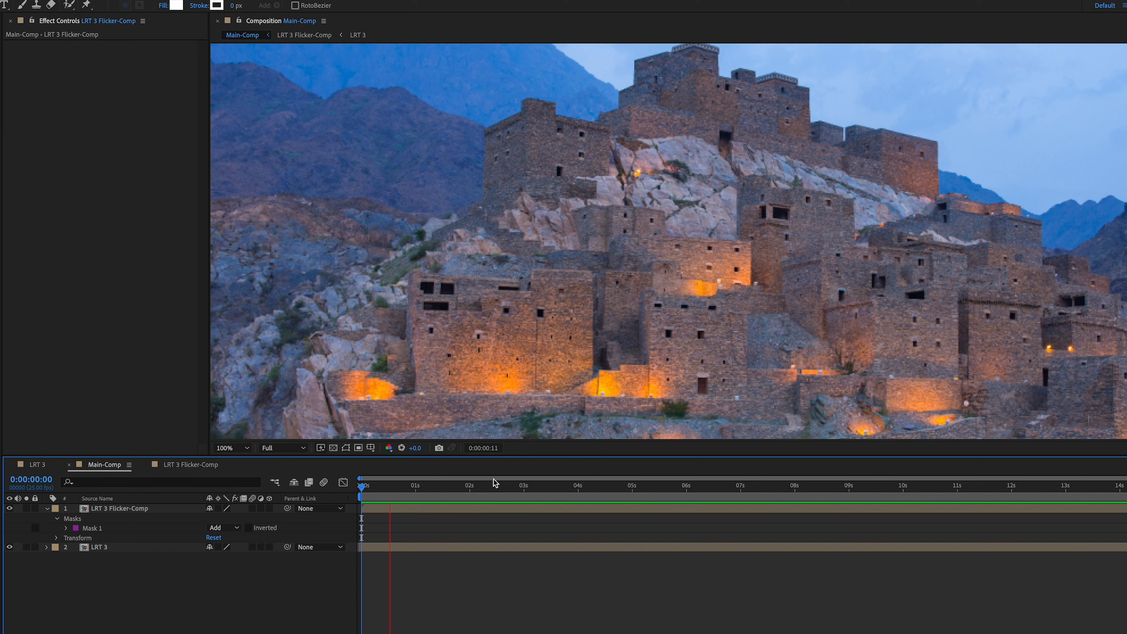
left_click(550, 487)
left_click_drag(551, 489, 496, 524)
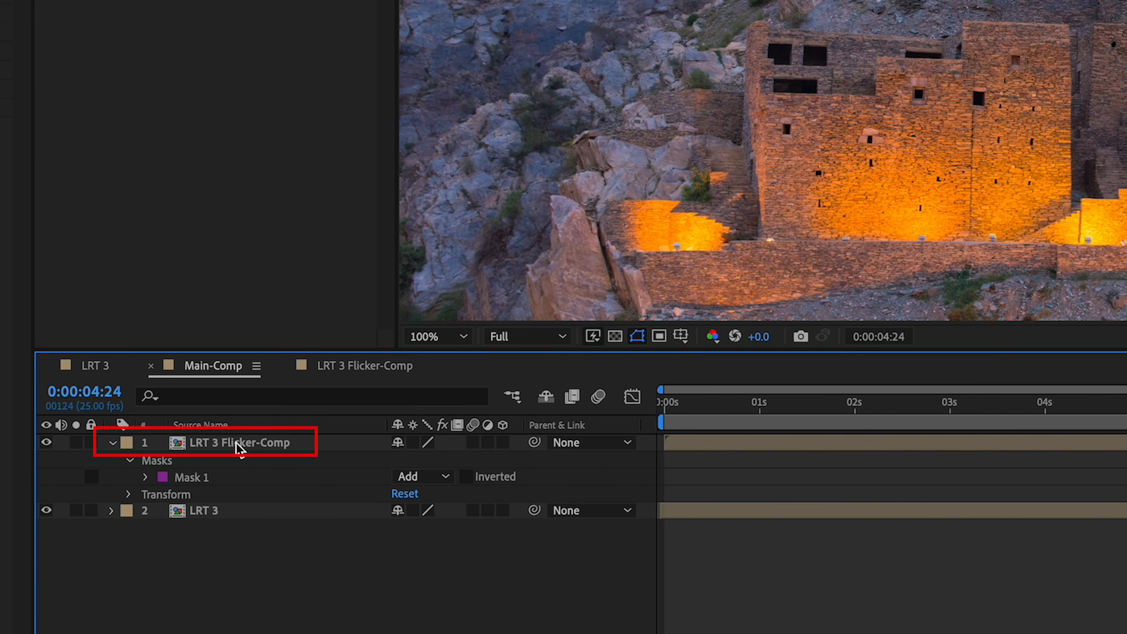
- Open LRT 3 Flicker-Comp and reveal the keyframed properties of all six LRT 3 layers
double_click(237, 443)
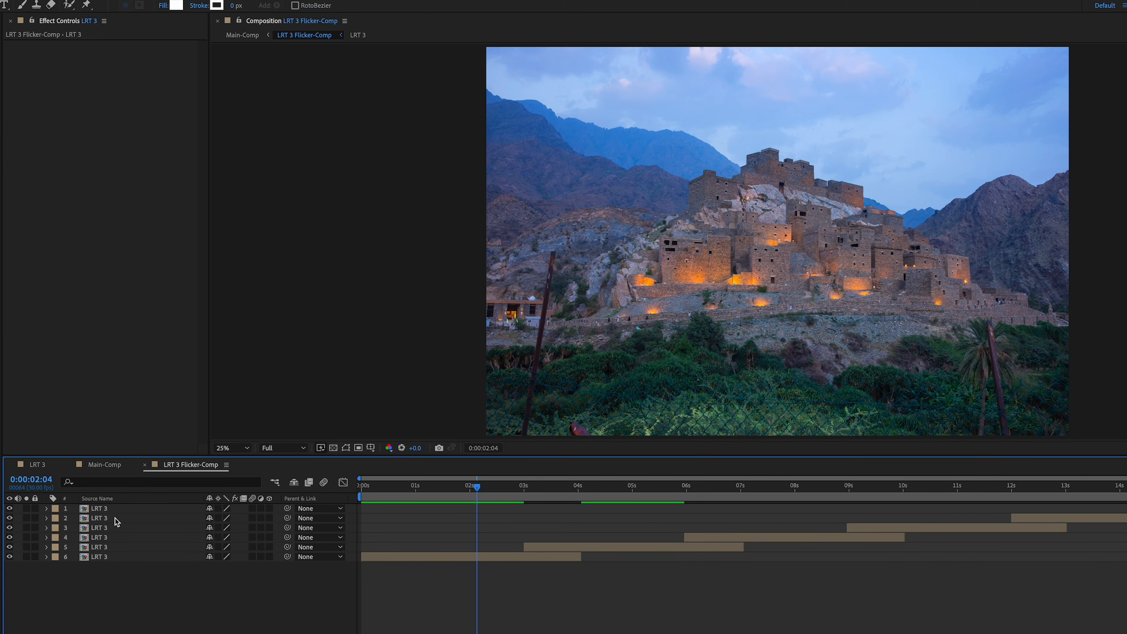
left_click(115, 509)
left_click(111, 557, "shift")
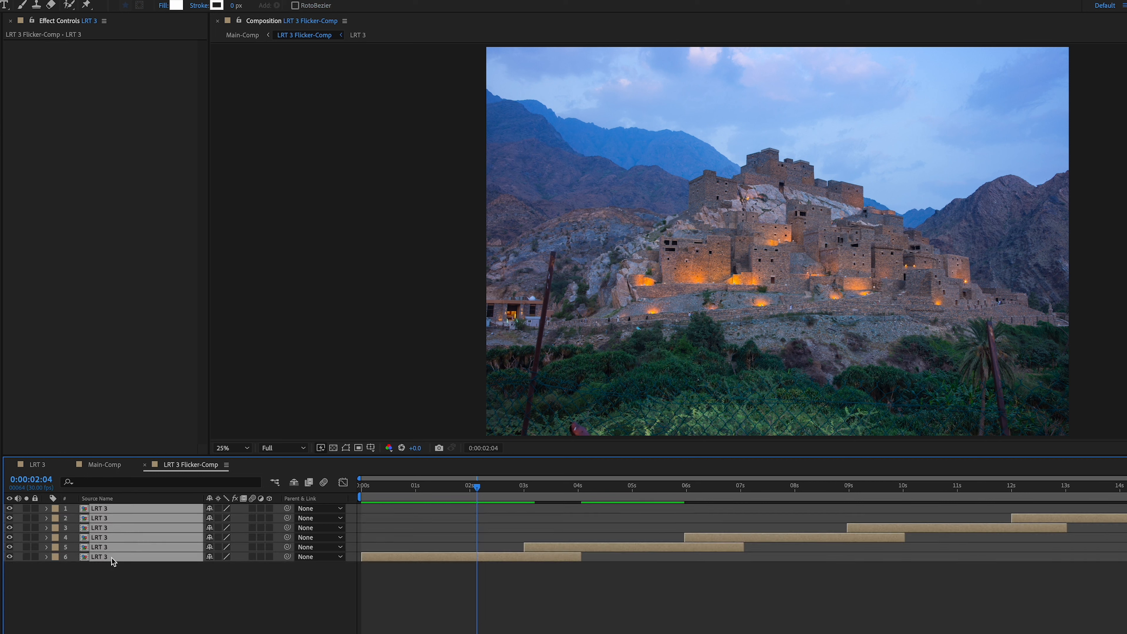
key("u")
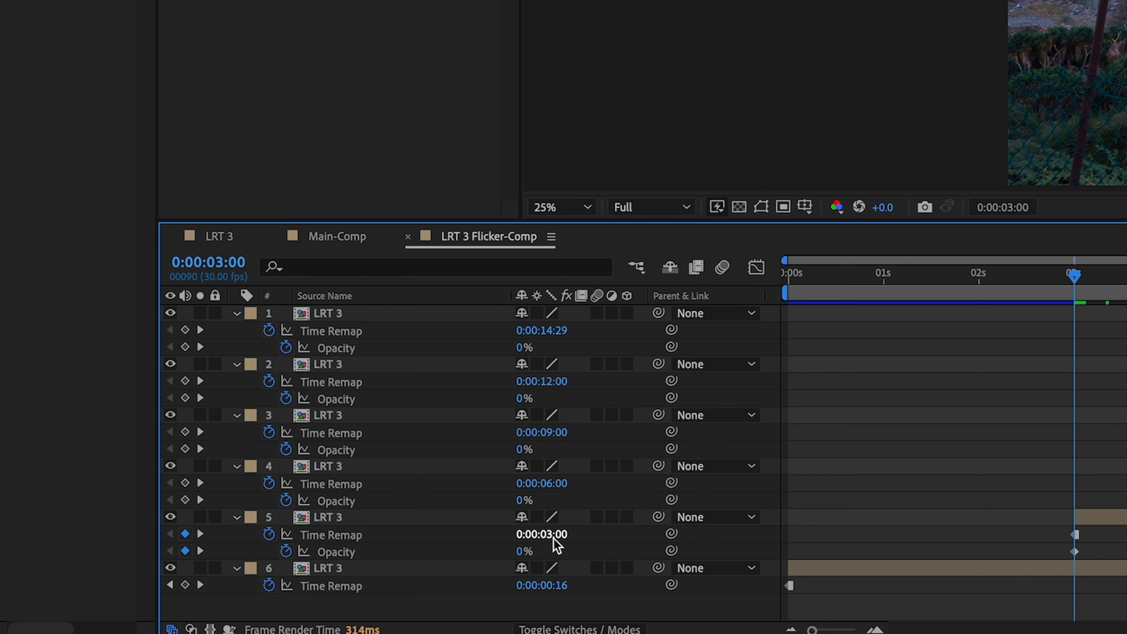
- At 0:00:03:00, set Time Remap to 0:00:04:00 on layer 5 and 0:00:07:00 on layer 4
left_click(551, 538)
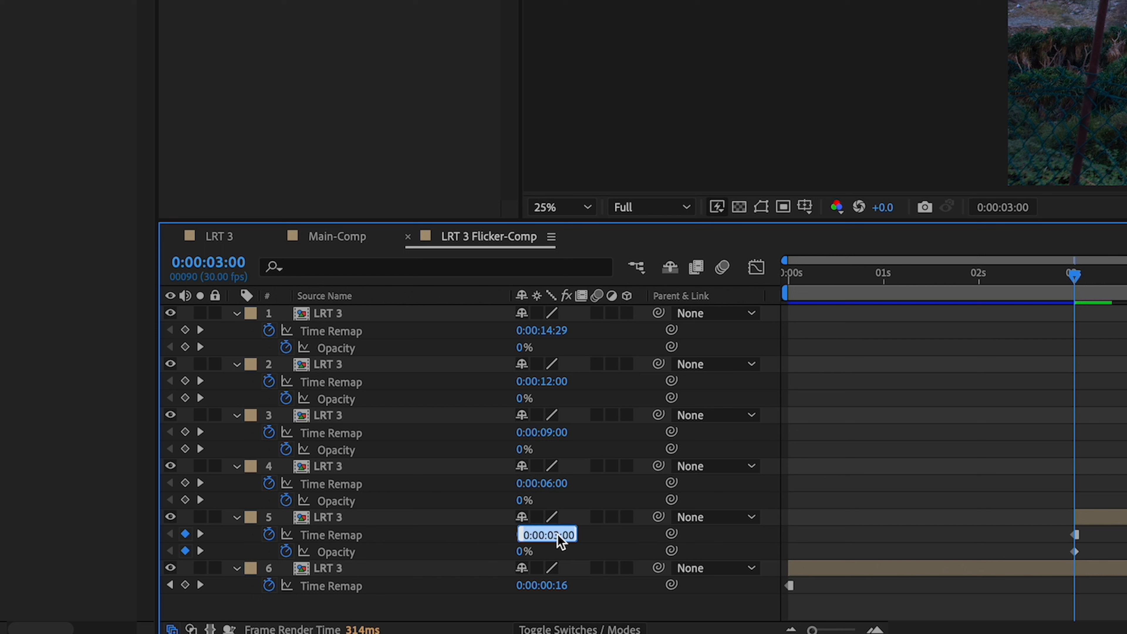
left_click(558, 535)
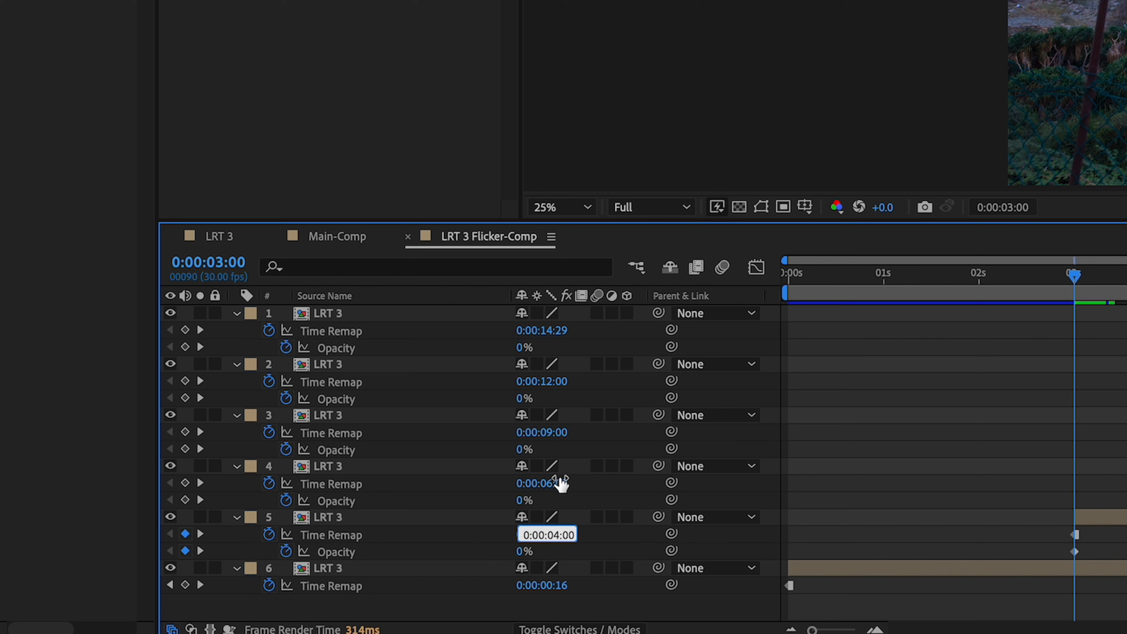
key("Return")
left_click(550, 484)
left_click(554, 485)
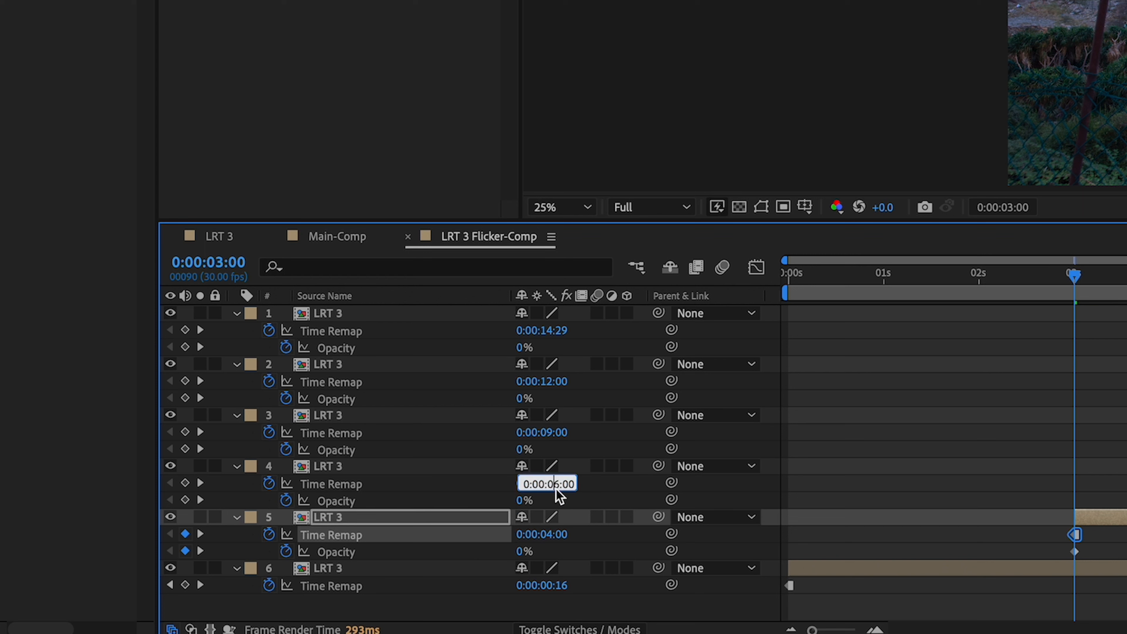
key("BackSpace")
type("7")
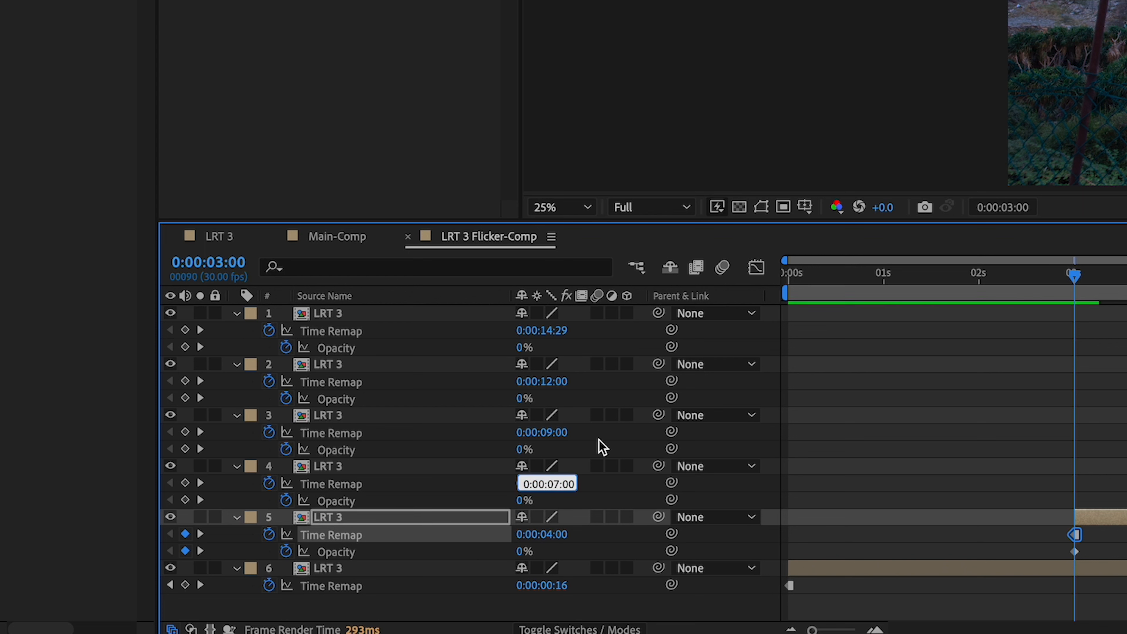
key("Return")
- Set Time Remap to 0:00:10:00 on layer 3 and 0:00:13:00 on layer 2
left_click(552, 434)
left_click(555, 436)
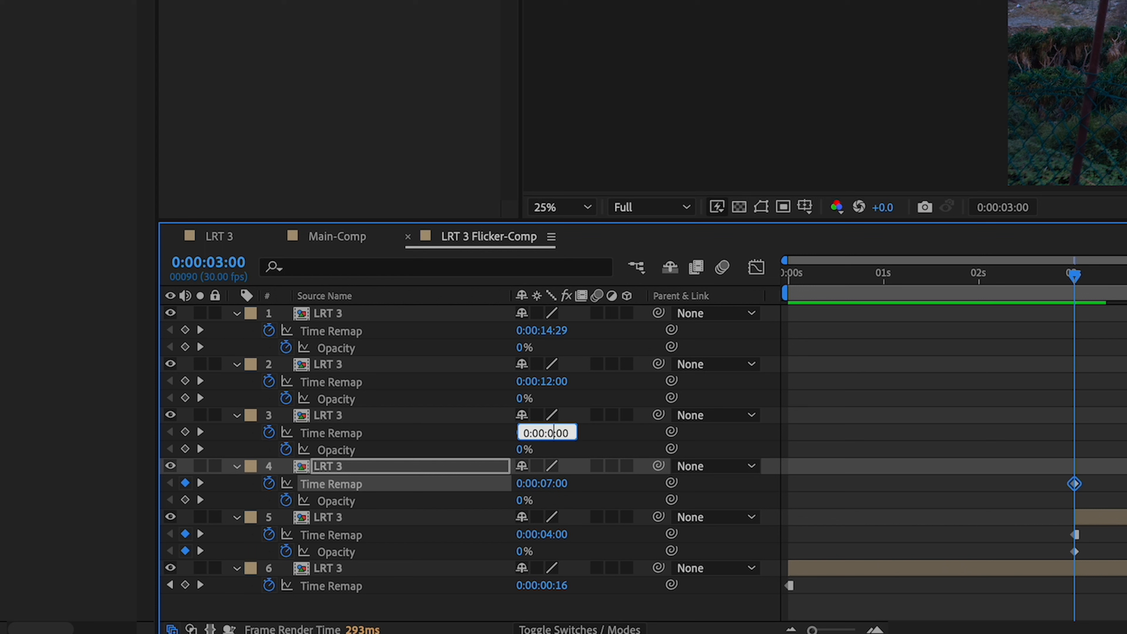
key("Return")
left_click(552, 383)
left_click(555, 384)
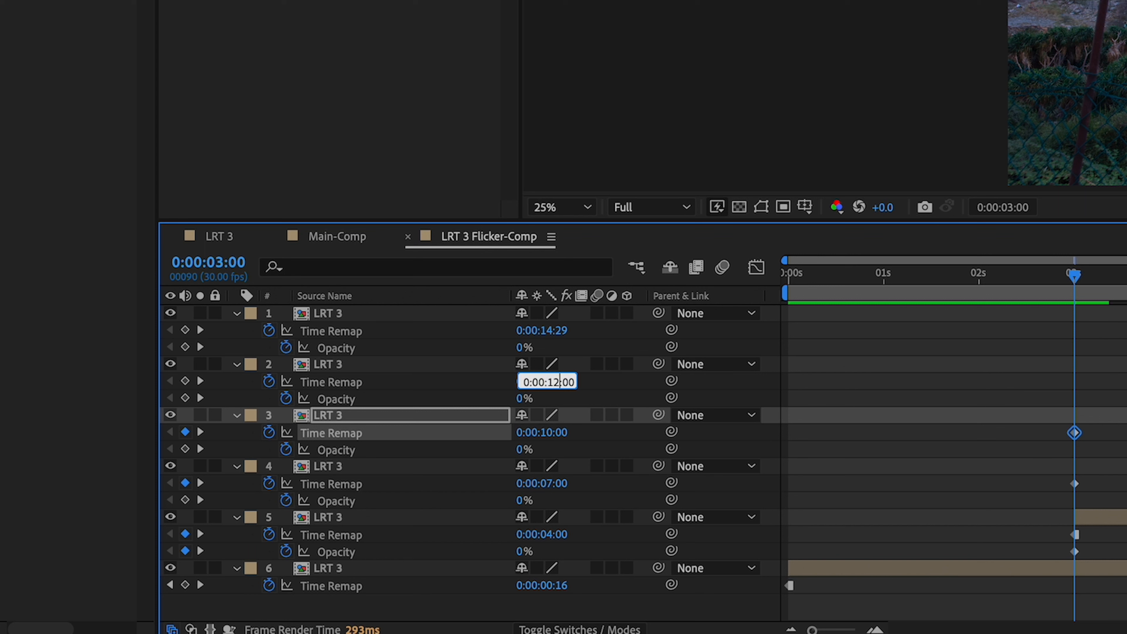
key("Return")
- Set Time Remap to 0:00:16:29 on layer 1 and play back LRT 3 Flicker-Comp
left_click(550, 332)
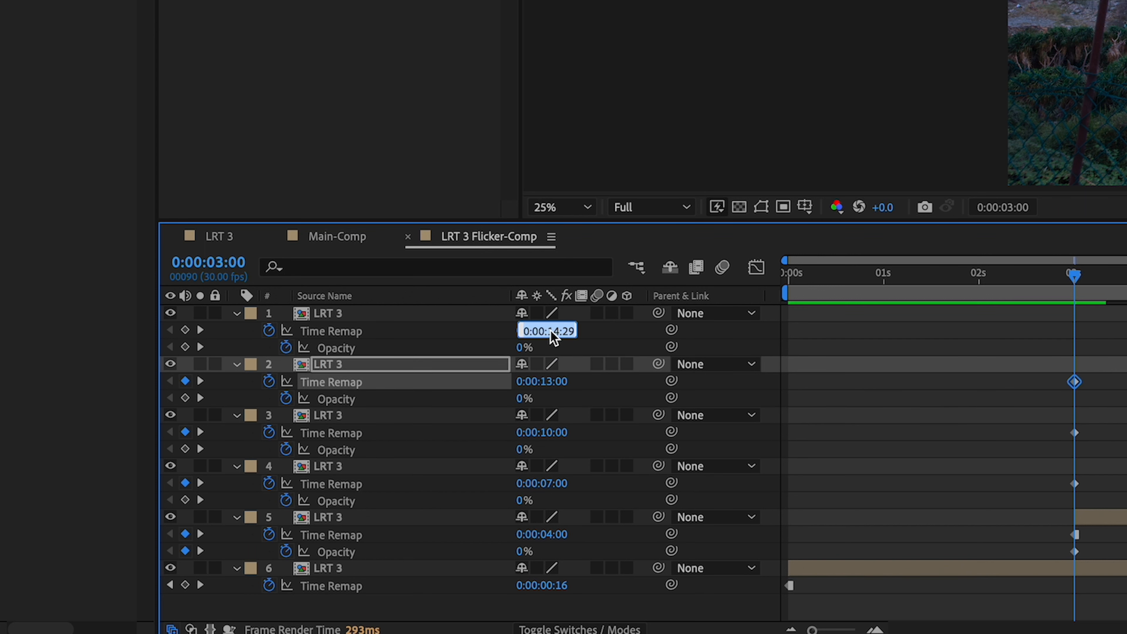
left_click(560, 332)
type("6")
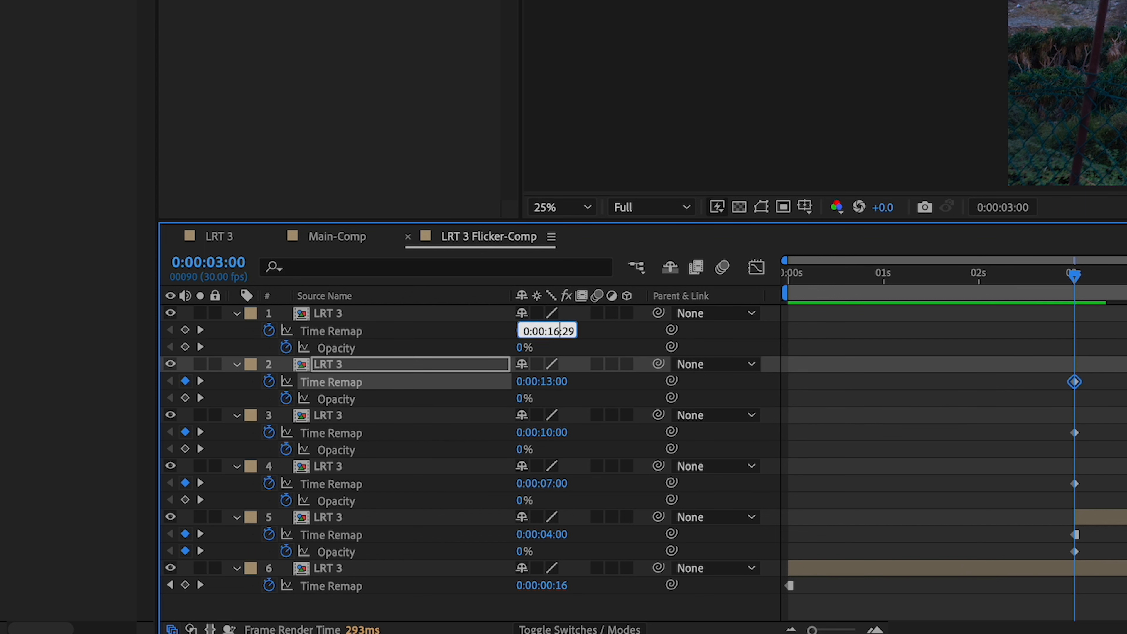
key("Return")
key("space")
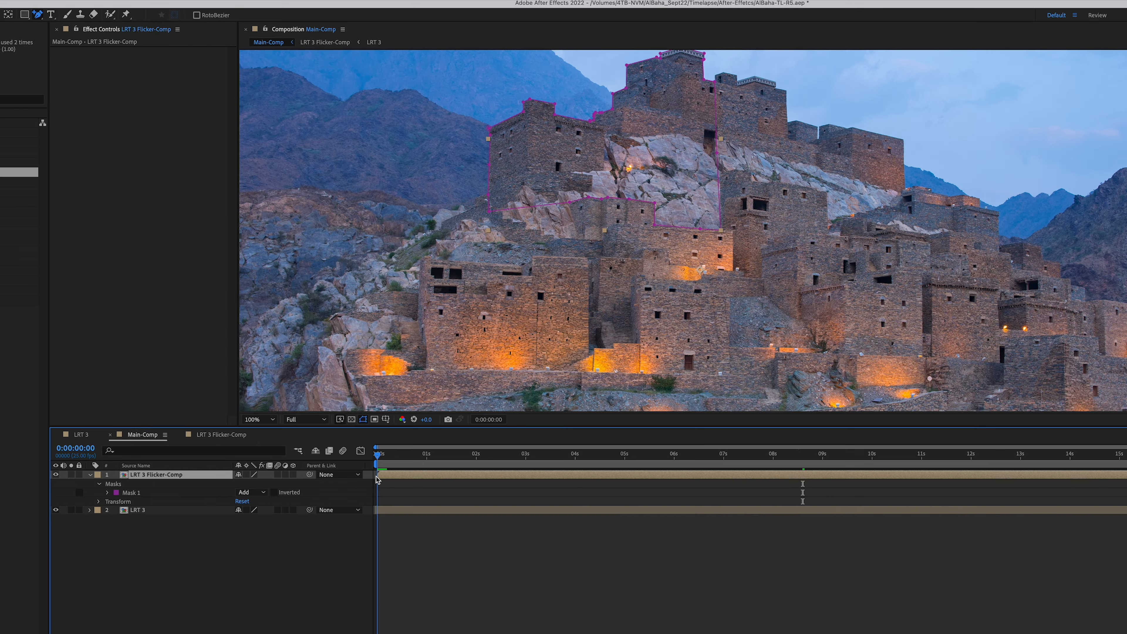
- Check the frame rate in Main-Comp's Composition Settings
left_click(183, 510)
left_click(27, 1)
left_click(35, 24)
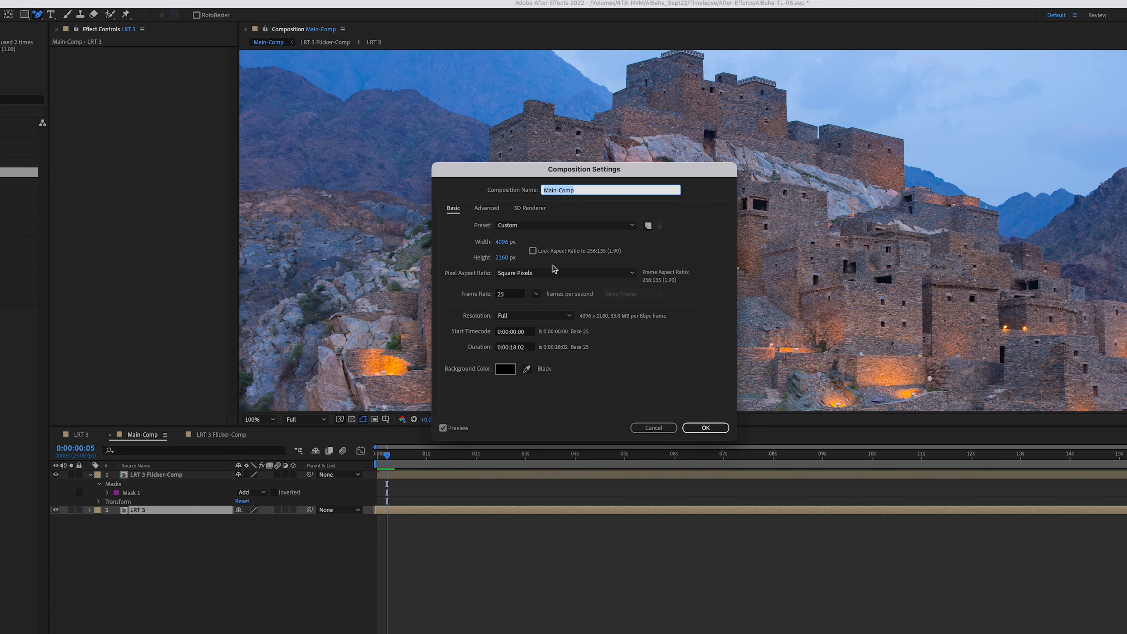
left_click(701, 427)
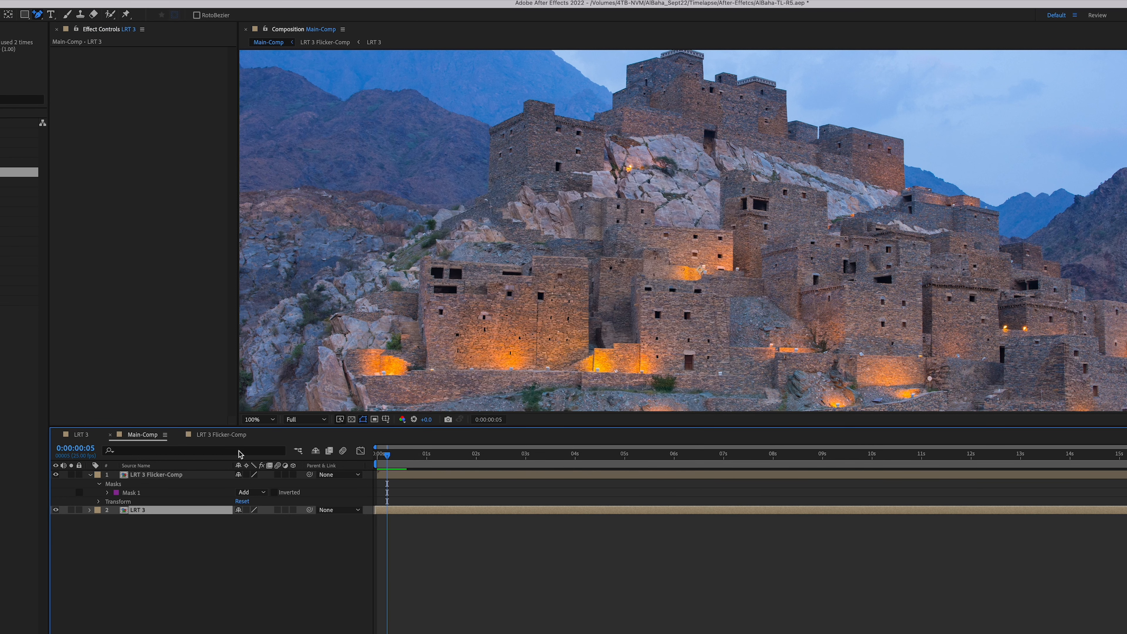
- Set the frame rate of LRT 3 Flicker-Comp to 25 frames per second in its Composition Settings
left_click(211, 474)
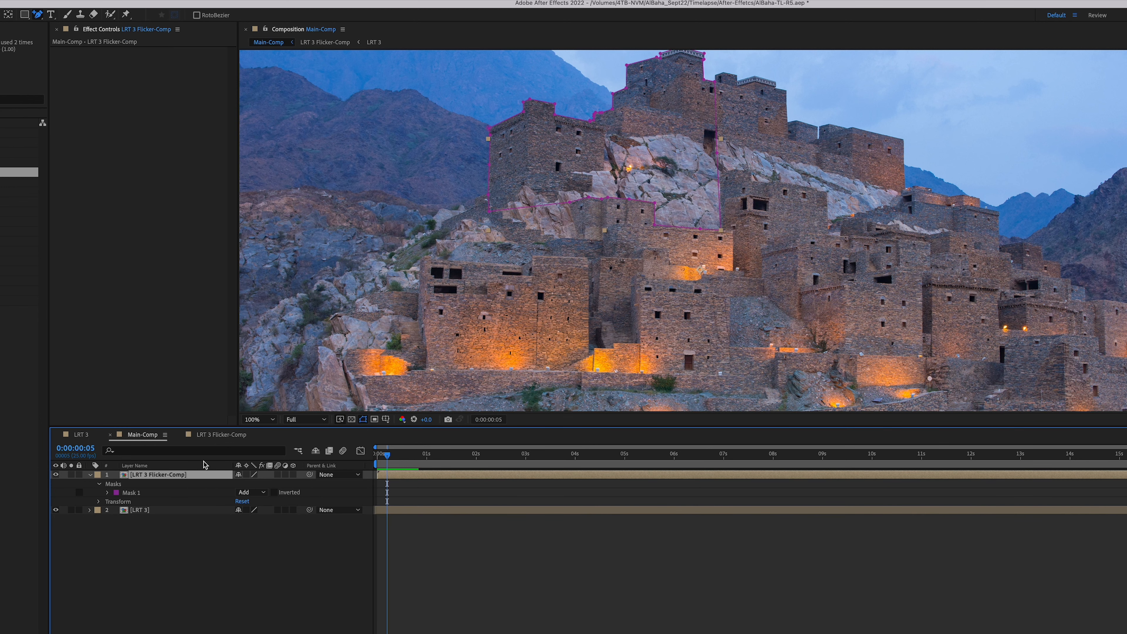
left_click(218, 438)
left_click(17, 0)
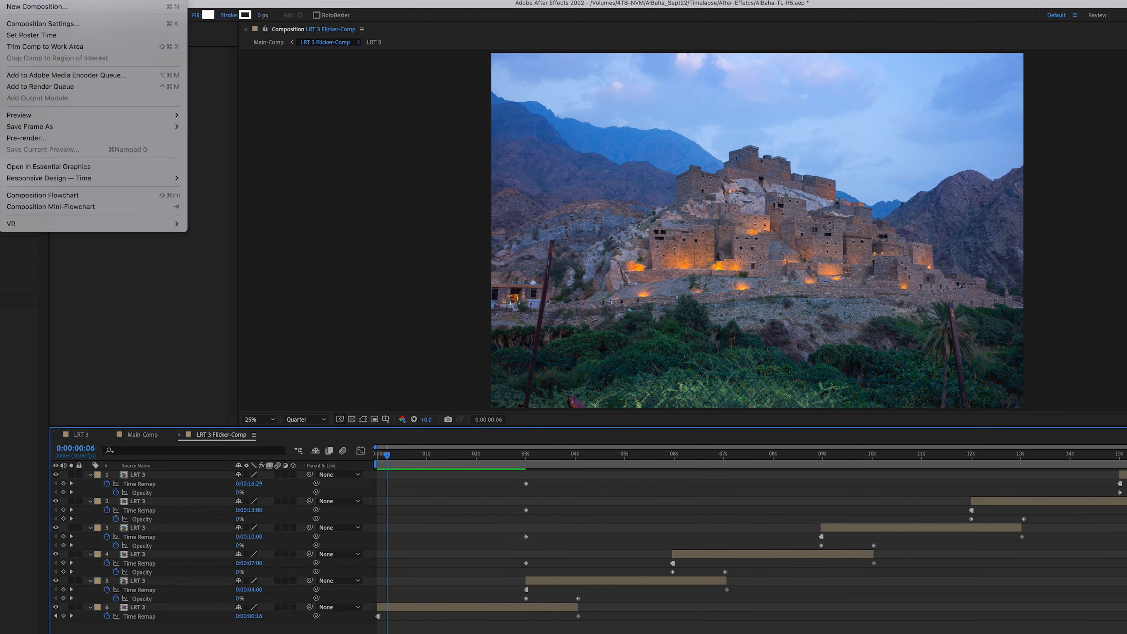
left_click(39, 23)
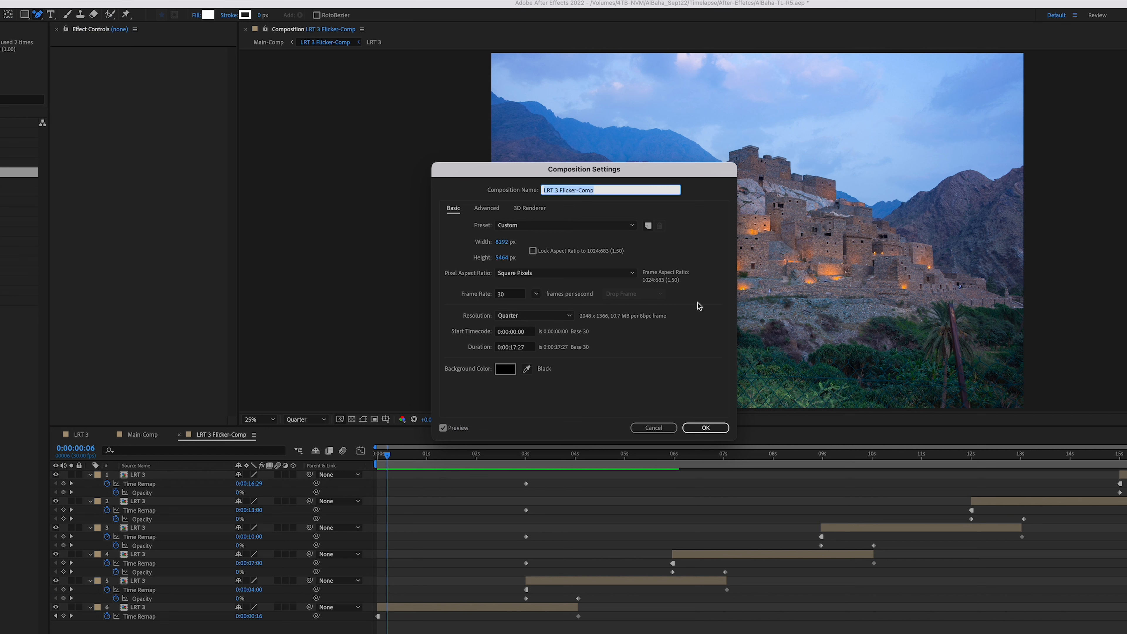
left_click(524, 293)
left_click(536, 295)
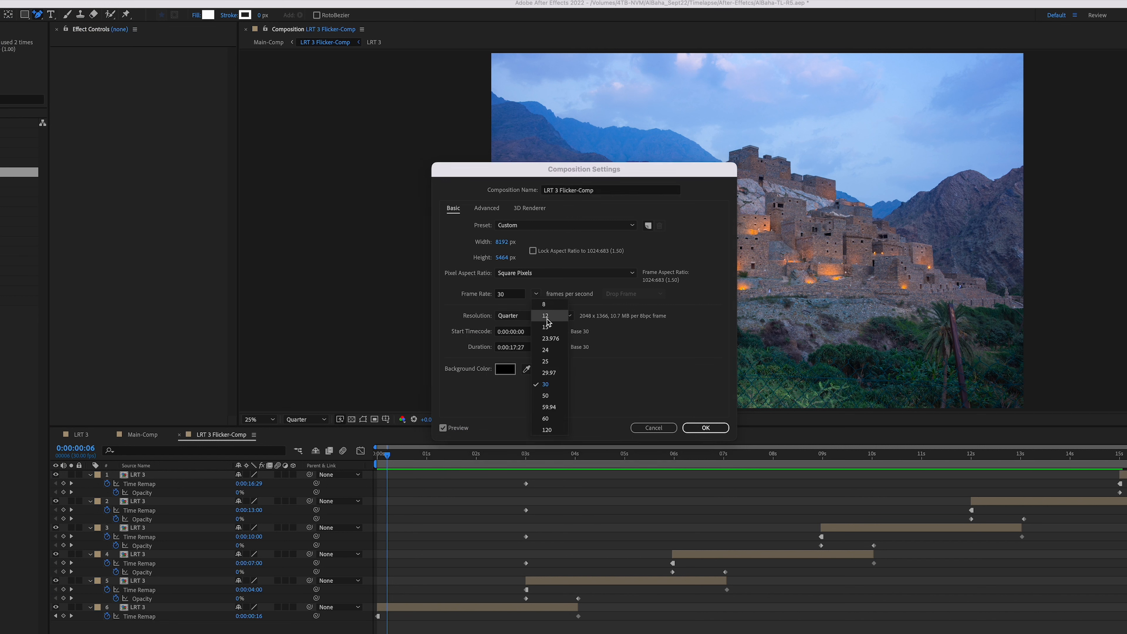
left_click(552, 368)
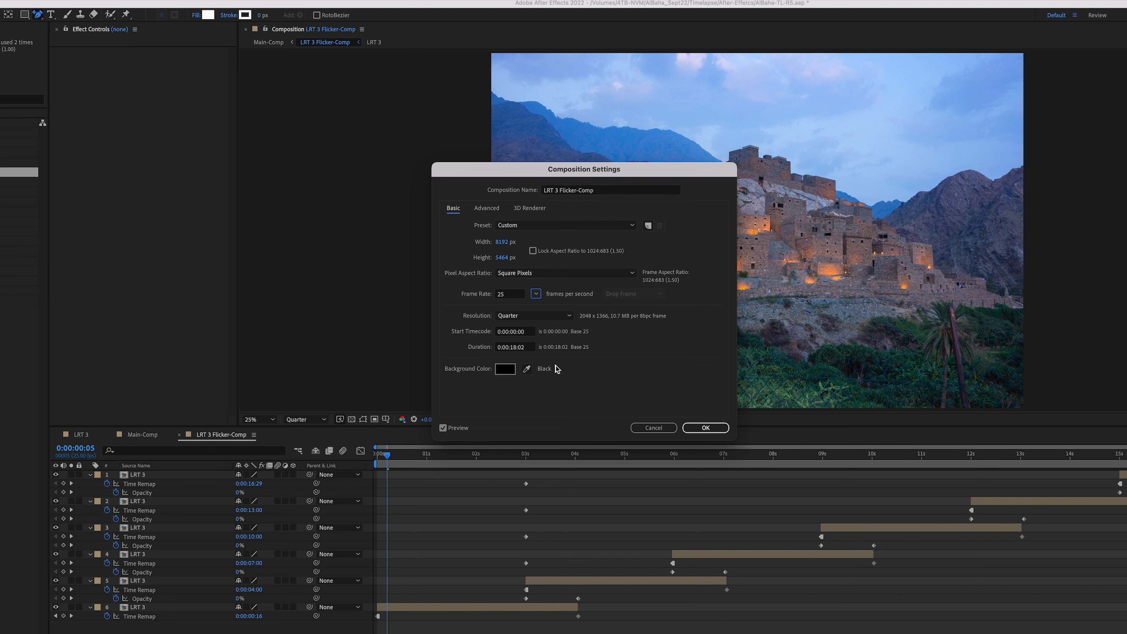
left_click(712, 430)
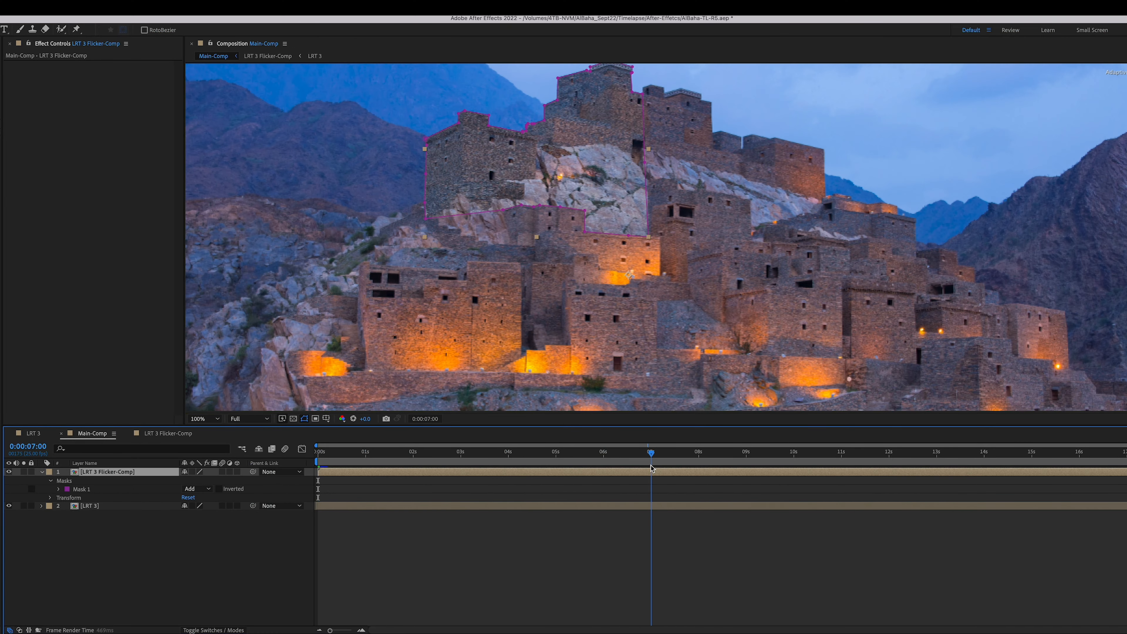
- Scrub through Main-Comp to examine how the masked buildings blend with the base layer over time
left_click_drag(650, 457, 1010, 453)
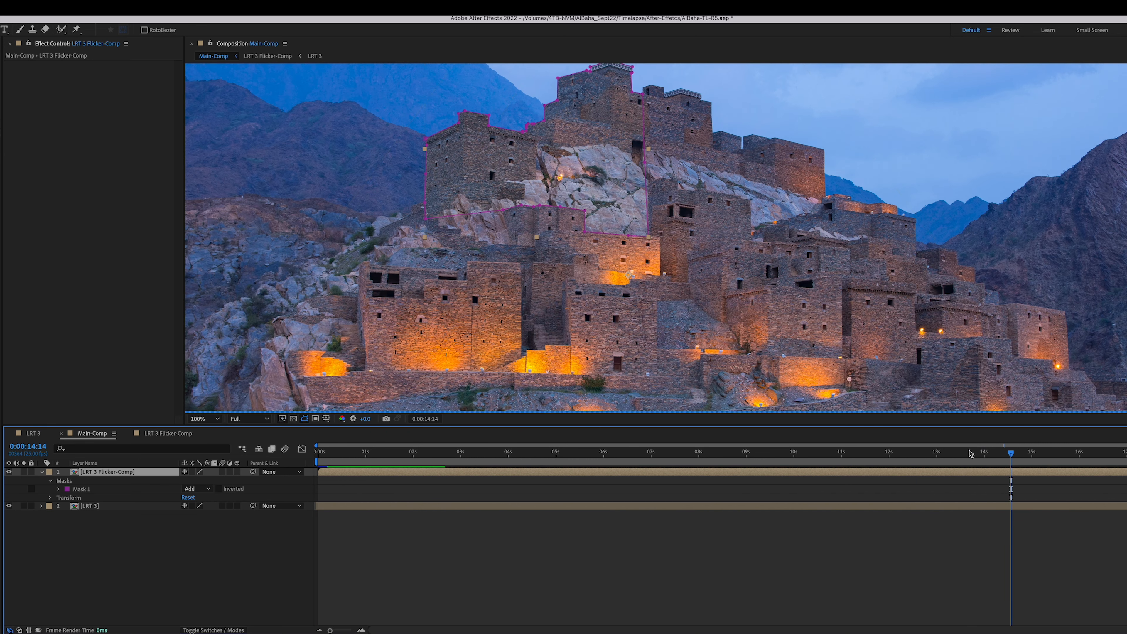
left_click_drag(712, 455, 954, 456)
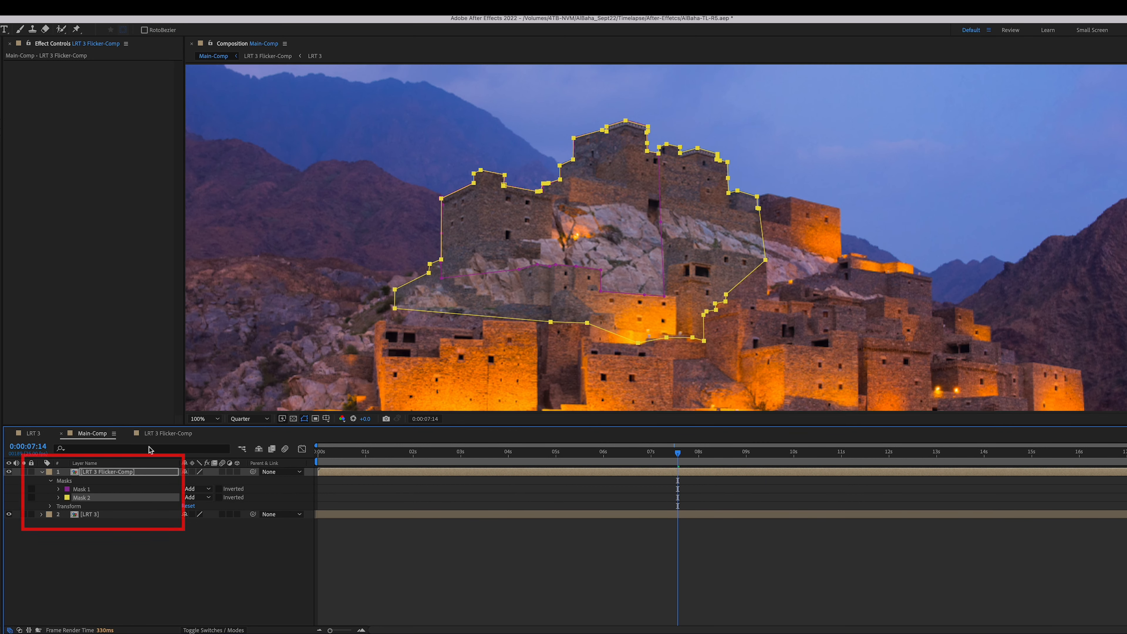
- Set the mode of Mask 1 on LRT 3 Flicker-Comp to None and lock that mask, leaving Mask 2 on Add
left_click(77, 490)
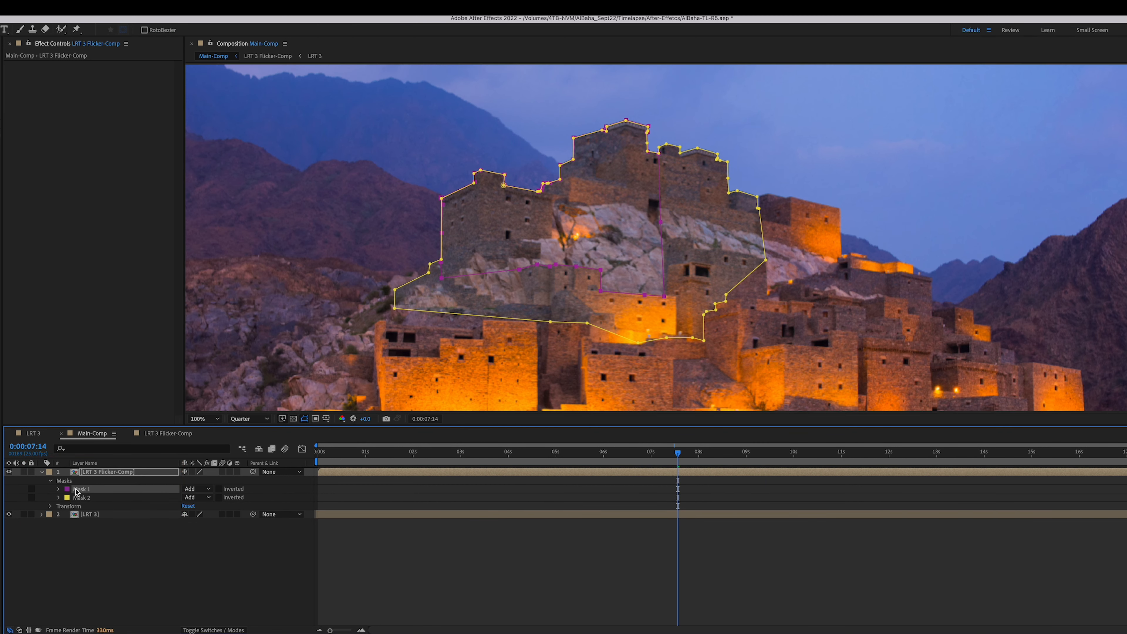
left_click(198, 491)
left_click(208, 500)
left_click(96, 548)
left_click(84, 497)
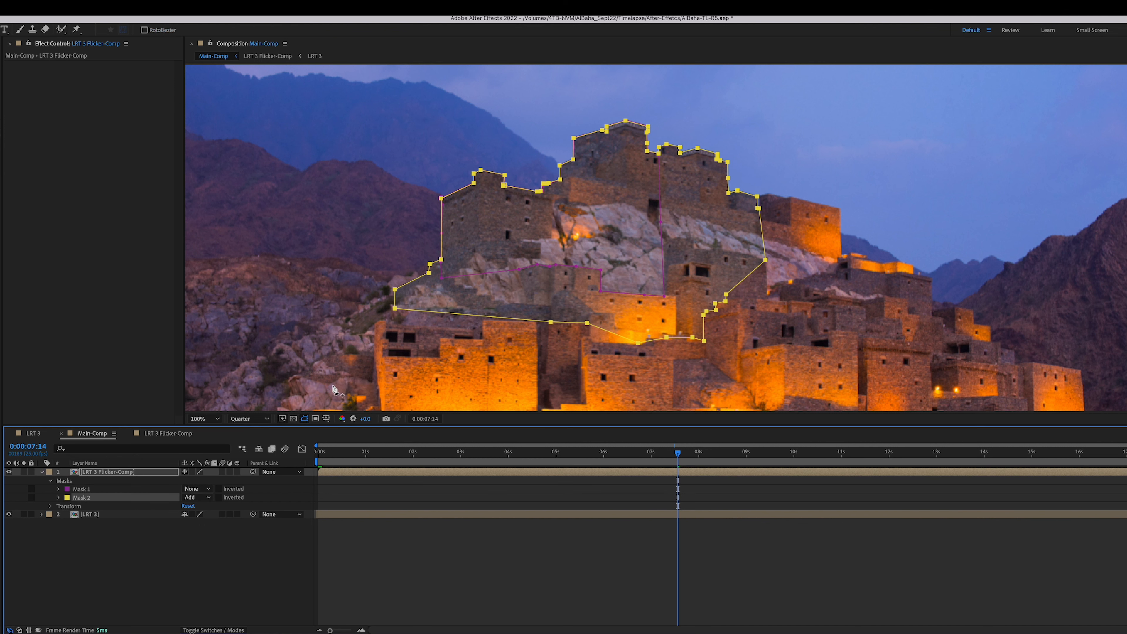
left_click(203, 490)
left_click(200, 492)
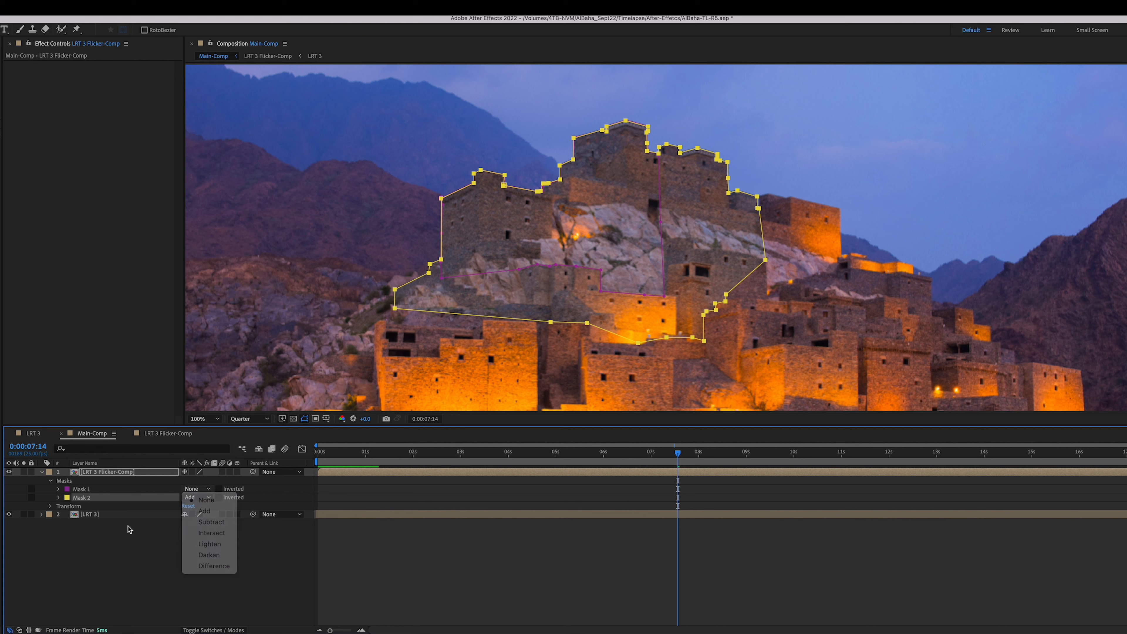
left_click(59, 489)
left_click(59, 489)
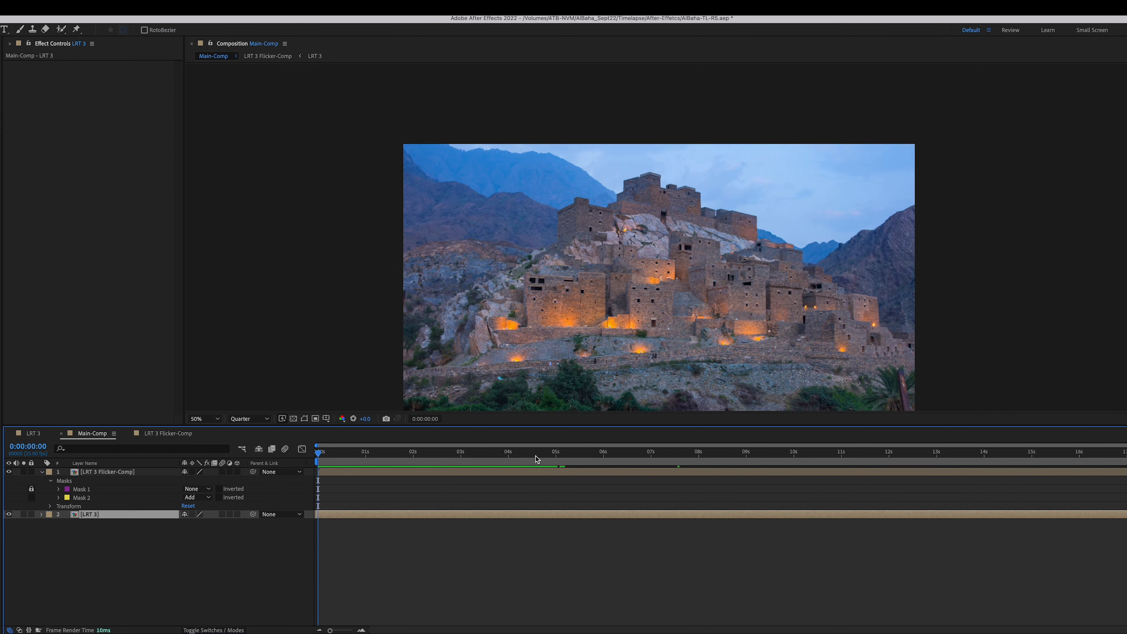
- Play back and scrub Main-Comp to examine how the lights on the masked buildings change from day to night
key("space")
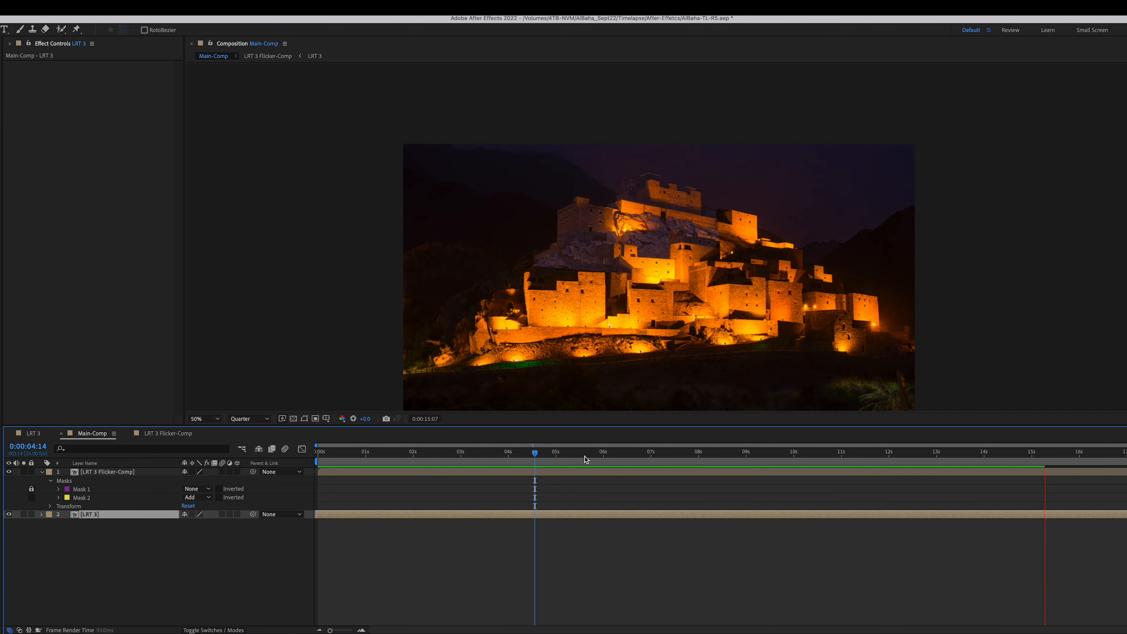
left_click_drag(586, 453, 1074, 456)
key("space")
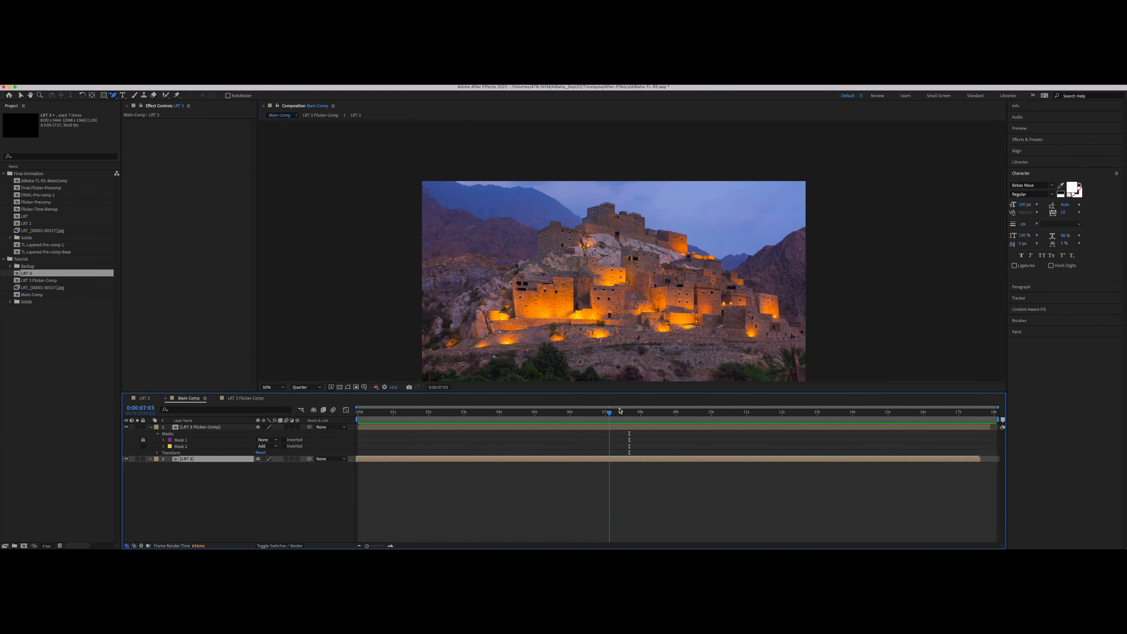
mouse_move(620, 410)
left_mouse_down()
mouse_move(913, 407)
mouse_move(985, 423)
mouse_move(905, 412)
mouse_move(357, 412)
left_mouse_up()
left_click_drag(799, 412, 866, 412)
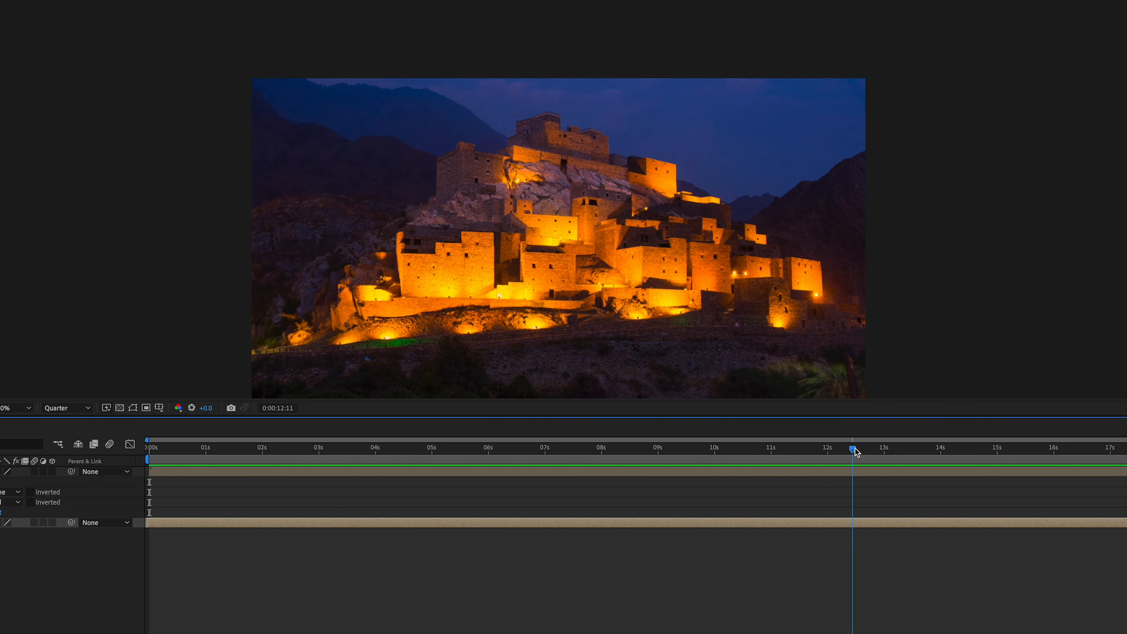
left_click_drag(964, 447, 1008, 460)
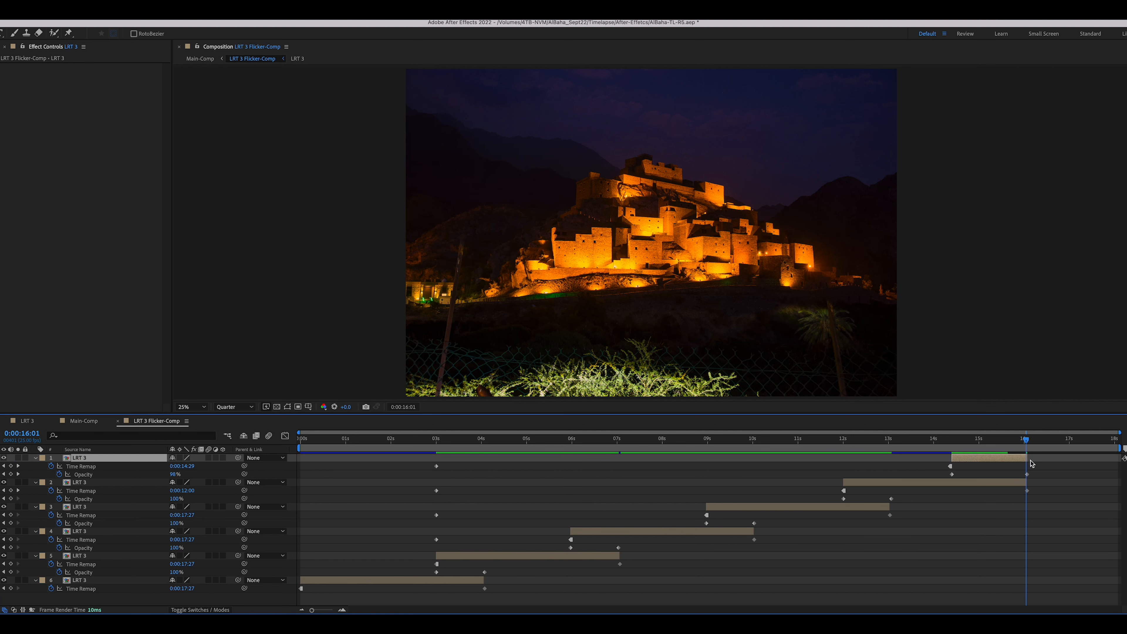
- Shift the top LRT 3 layer in LRT 3 Flicker-Comp slightly earlier and place a duplicate of it starting at 0:00:15:06
left_click_drag(973, 459, 961, 460)
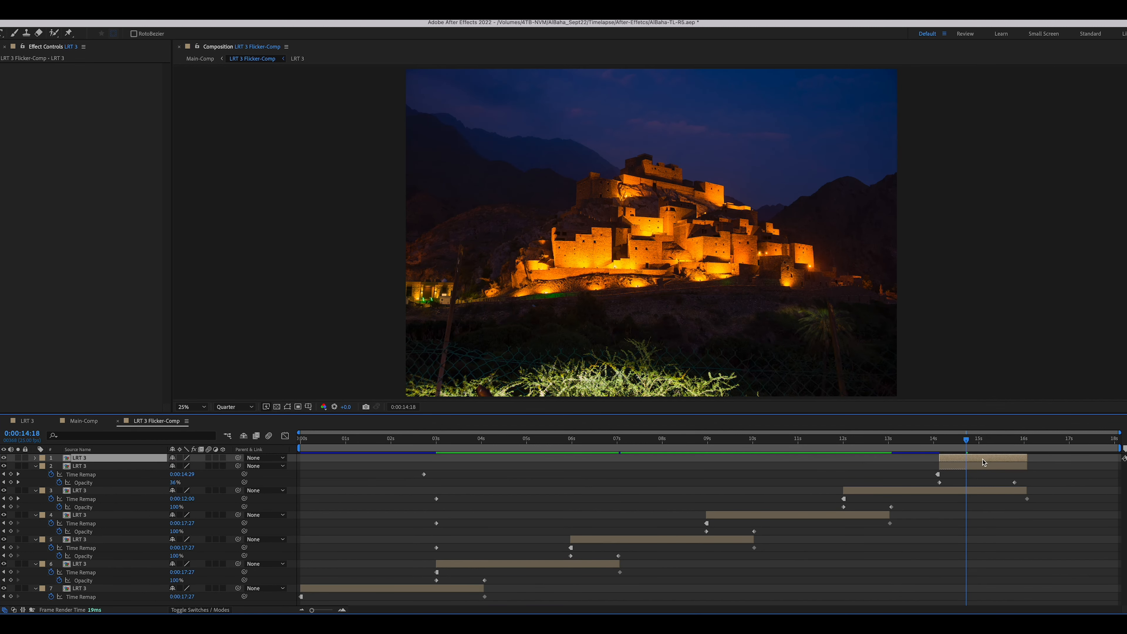
left_click_drag(982, 463, 1034, 464)
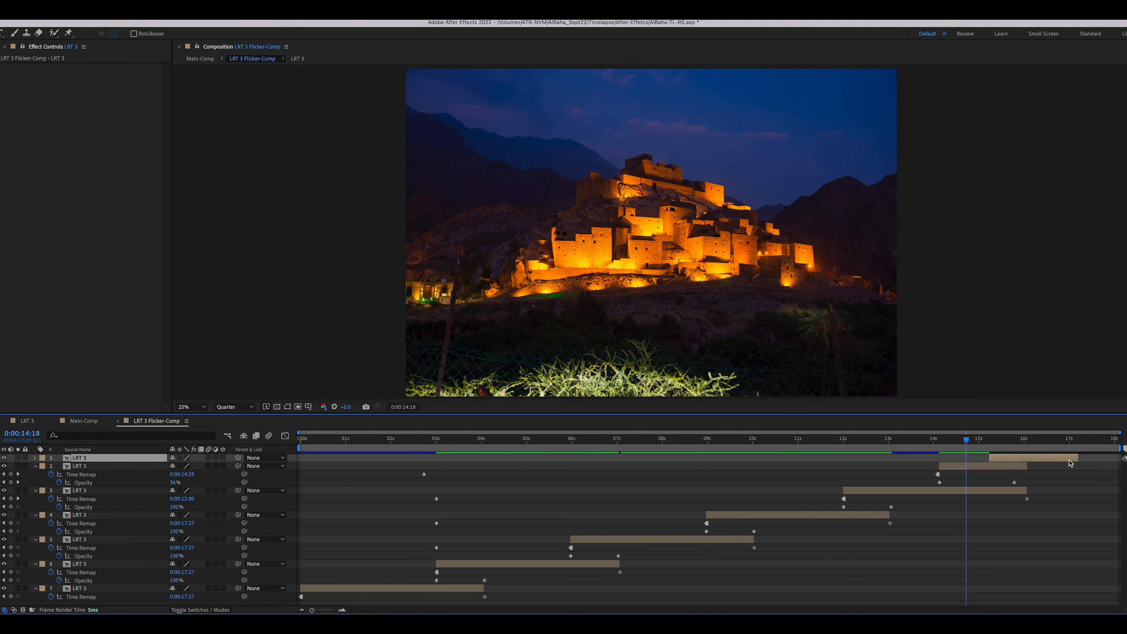
left_click_drag(1008, 447, 993, 450)
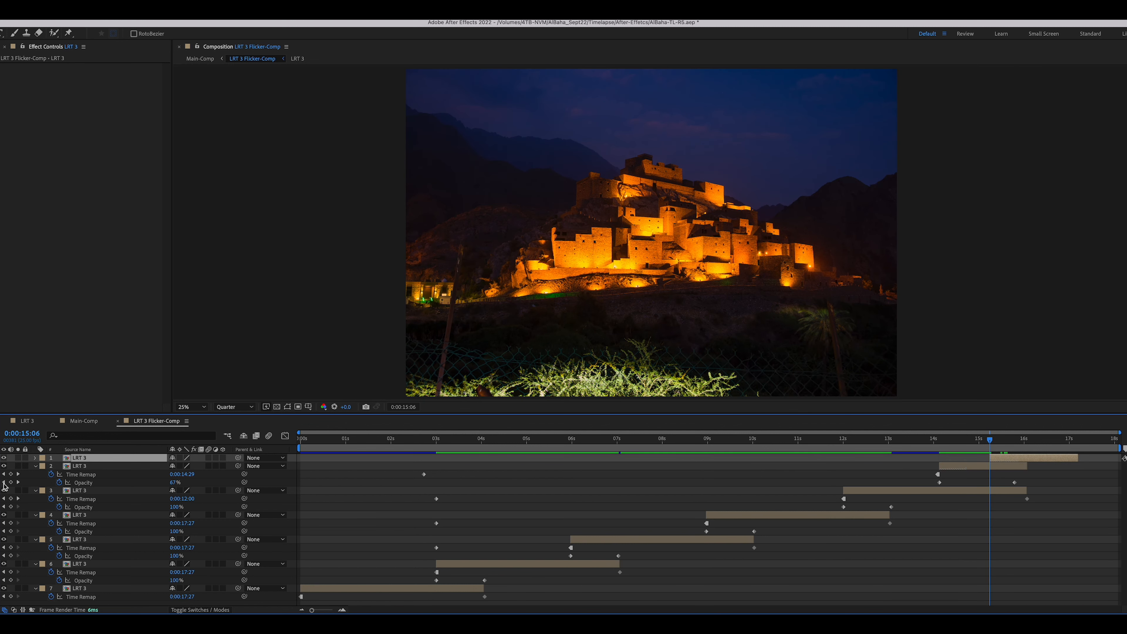
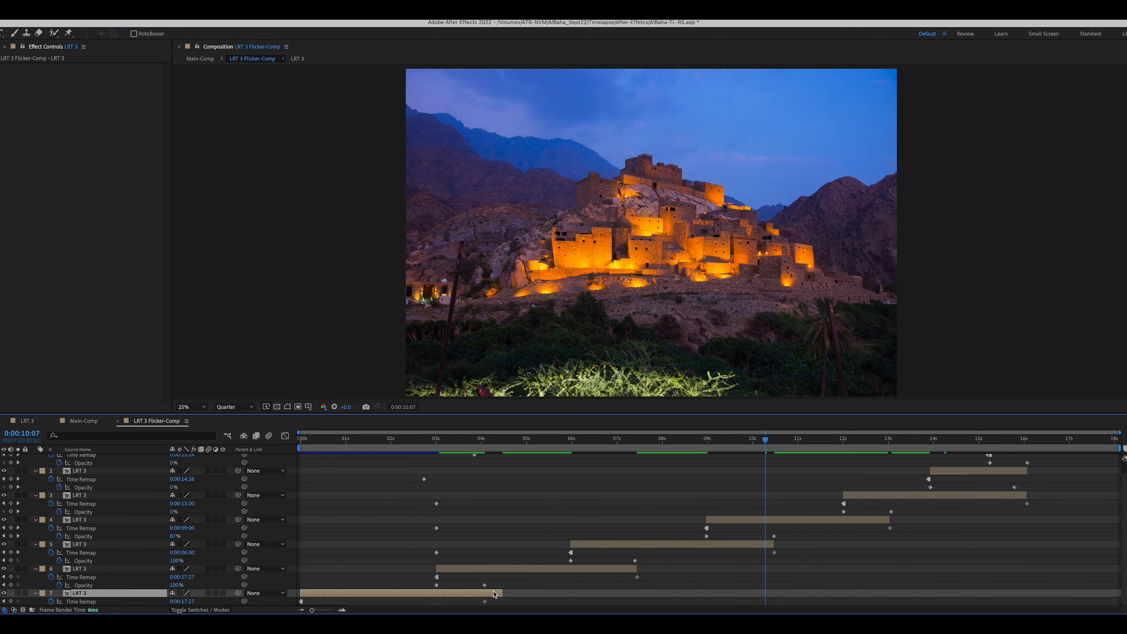
- Extend layer 4 in LRT 3 Flicker-Comp to about 13.4 seconds and retime the ends and crossfade keyframes of layers 1 to 3
mouse_move(891, 512)
left_mouse_down()
mouse_move(906, 512)
mouse_move(906, 528)
left_mouse_up()
left_click(889, 520)
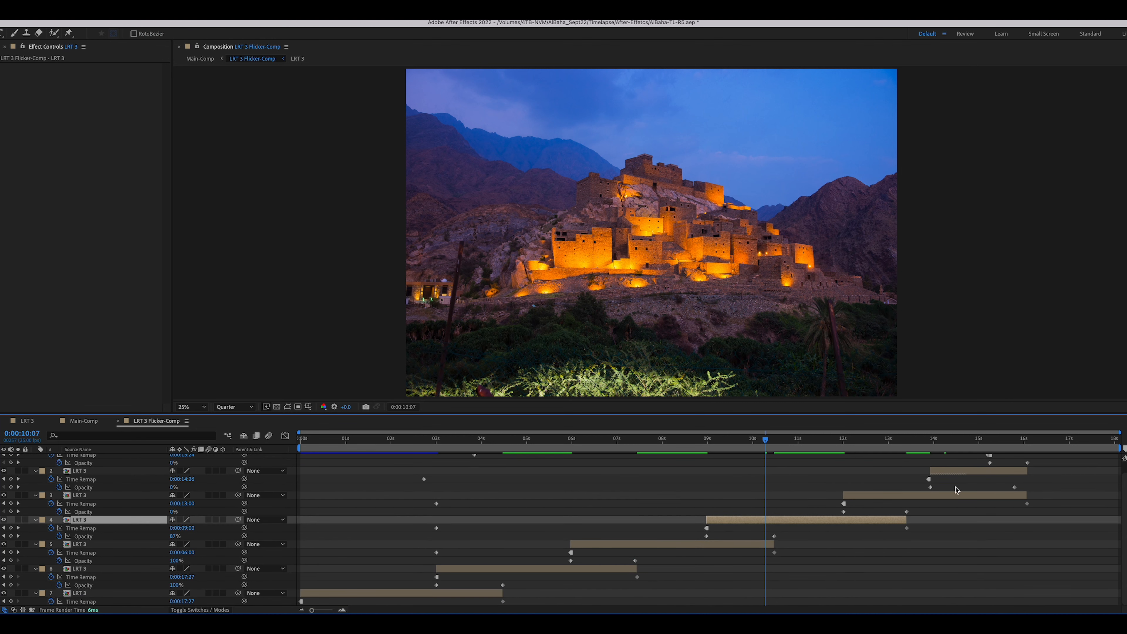
scroll(993, 487, "up", 1)
left_click_drag(1027, 475, 1042, 475)
left_click_drag(1026, 482, 1043, 483)
left_click_drag(1014, 499, 989, 499)
left_click_drag(1025, 507, 1040, 512)
key("ctrl+z")
left_click(1026, 515)
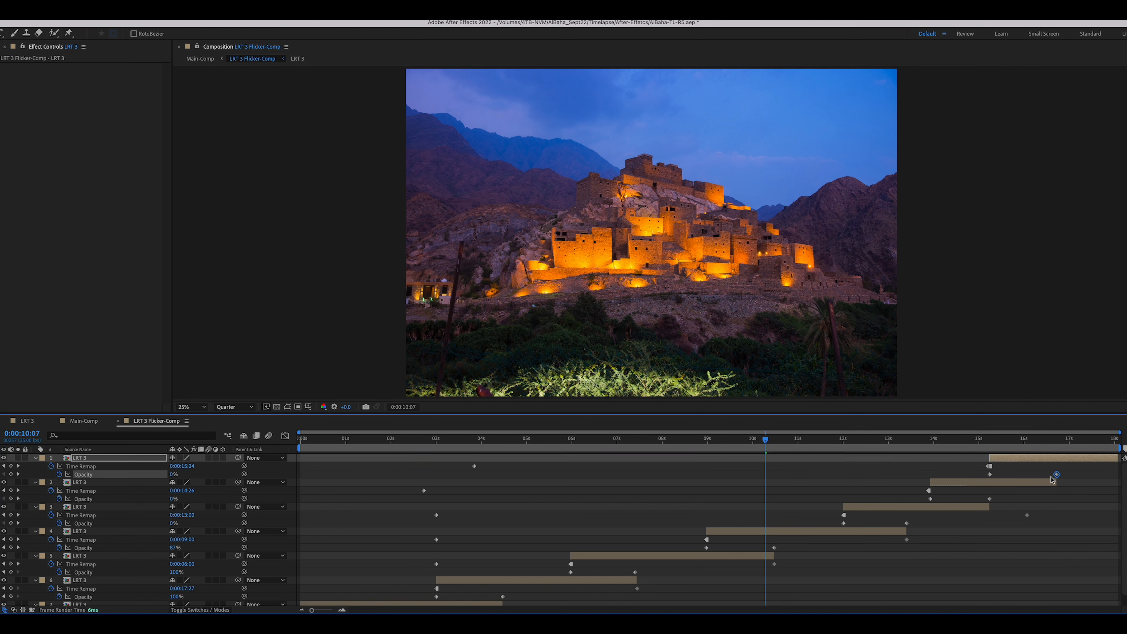
- Save the project and preview Main-Comp from 0:00:07:09 to check the retimed crossfades
left_click(92, 425)
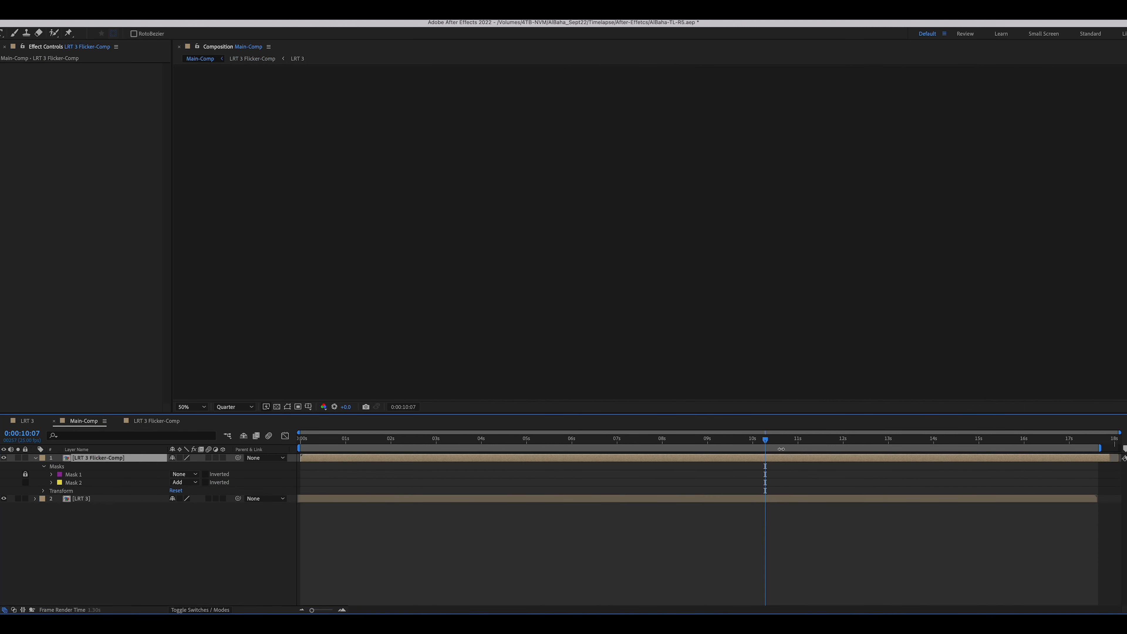
key("super+s")
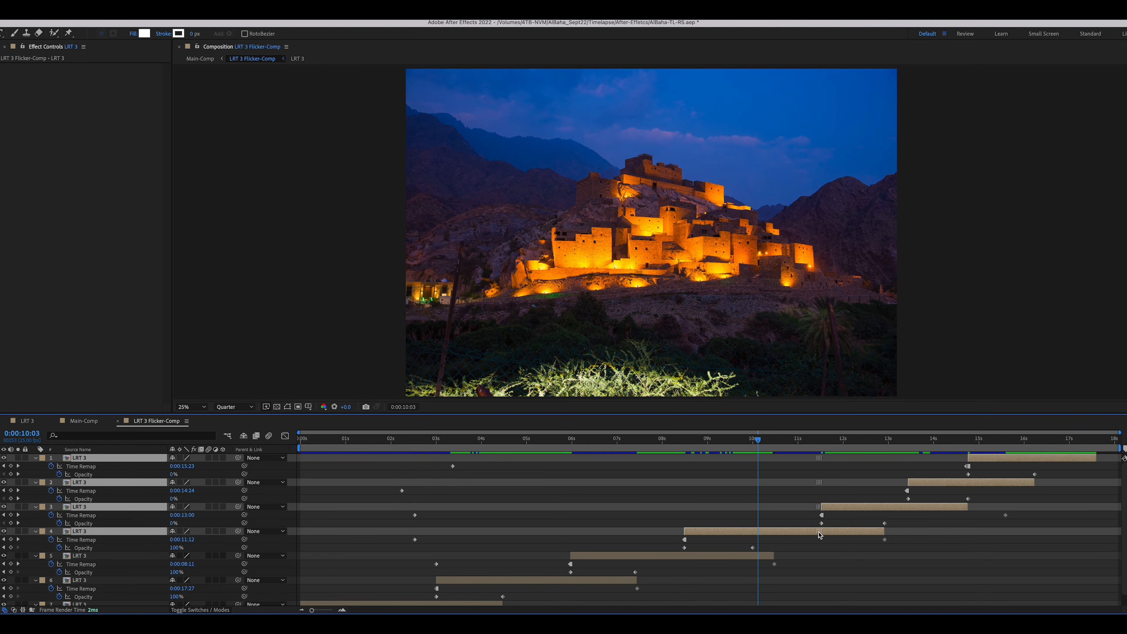
left_click(675, 439)
left_click_drag(690, 442, 843, 440)
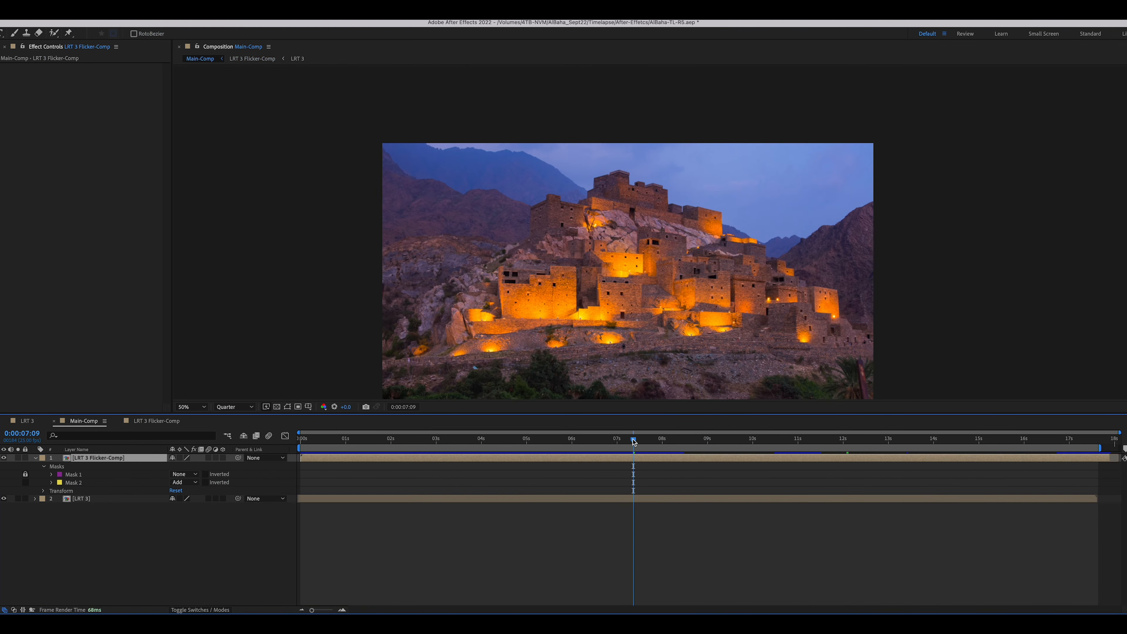
key("space")
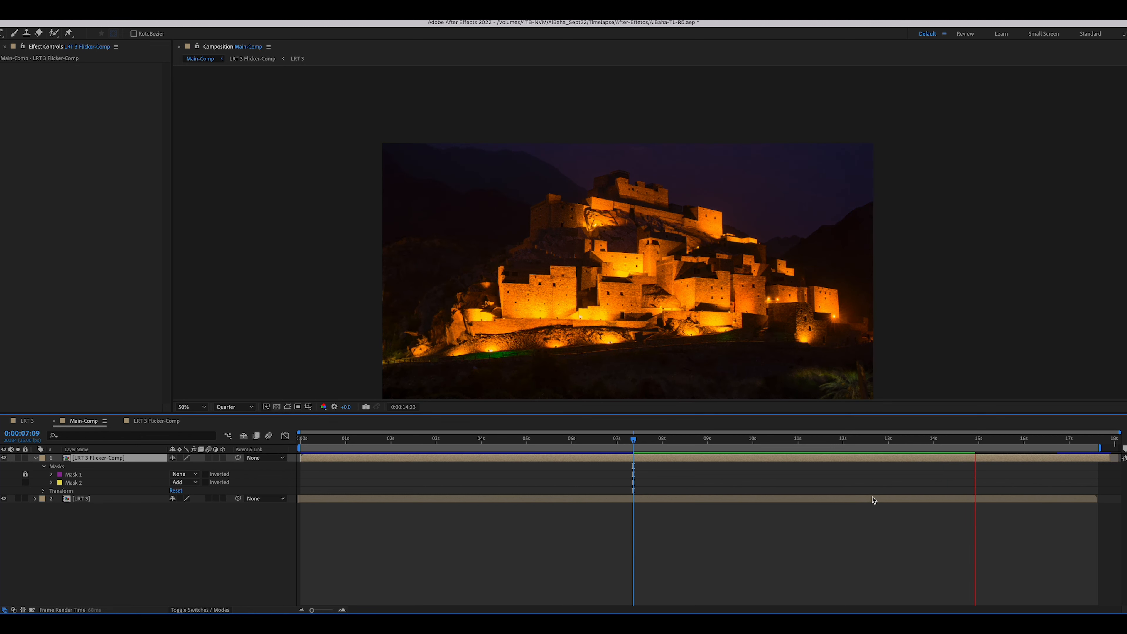
key("space")
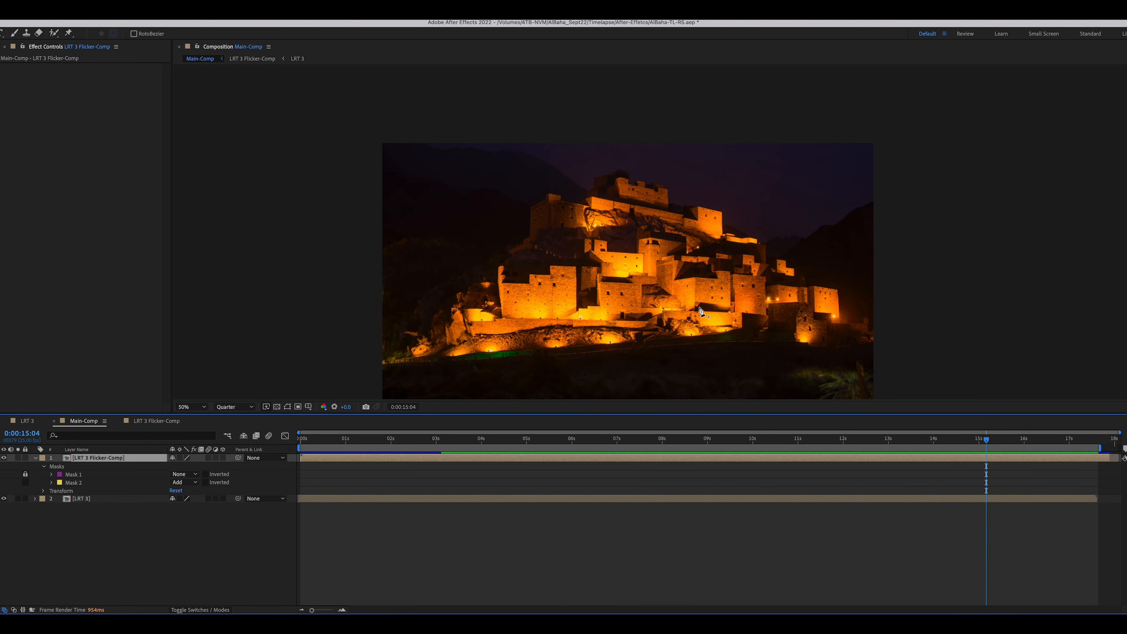
- Select Mask 2 on LRT 3 Flicker-Comp and turn on Show Layer Controls to display its outline
scroll(577, 216, "up", 2)
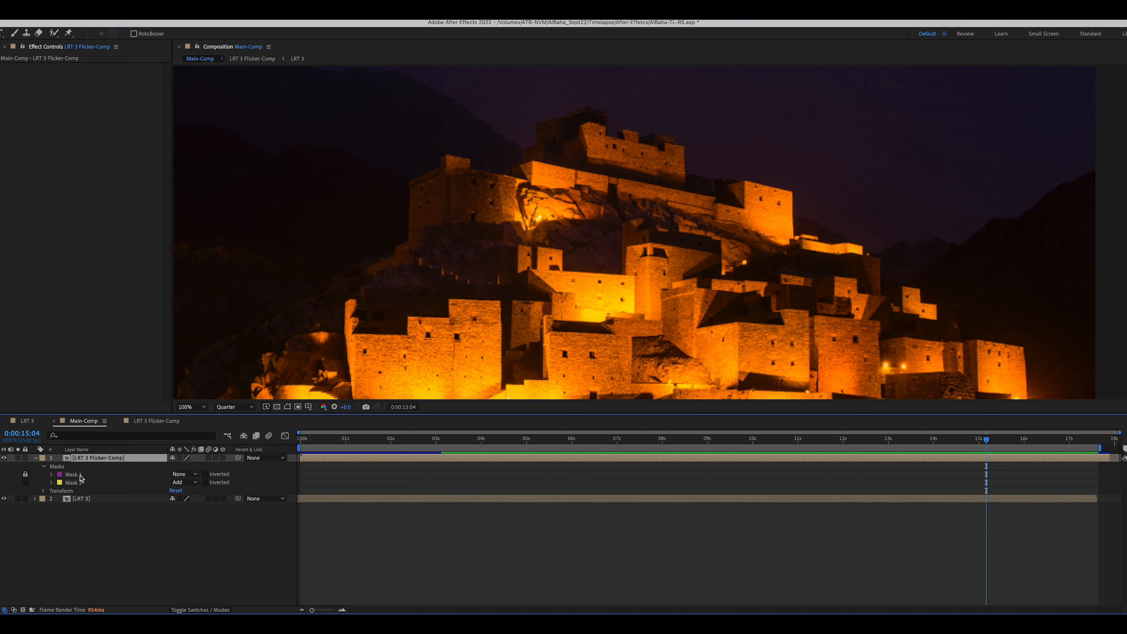
left_click(73, 483)
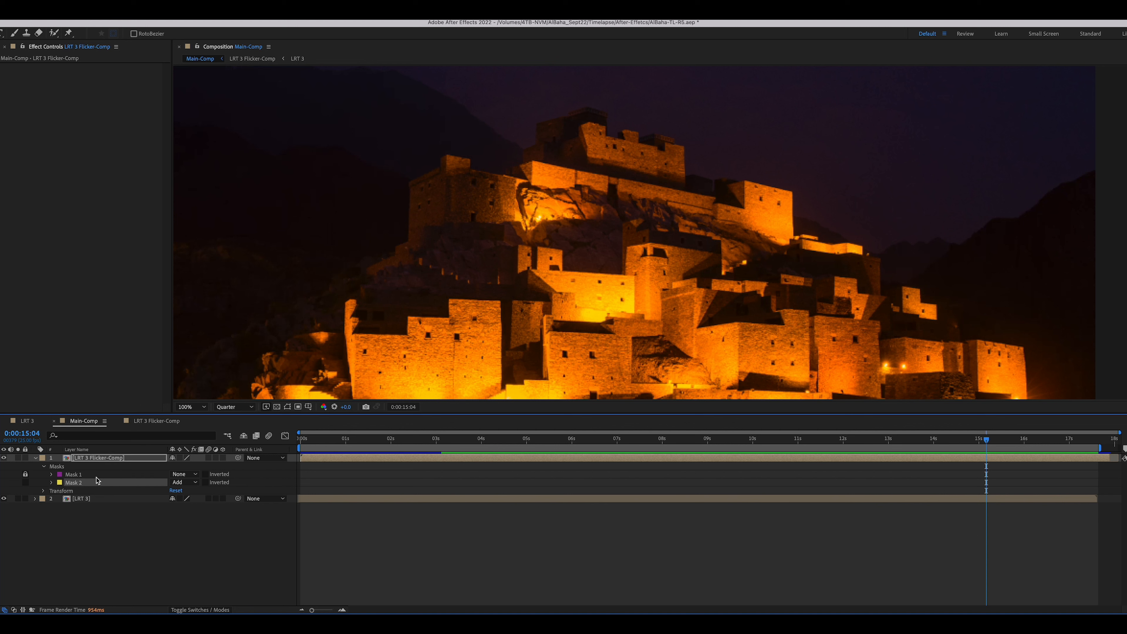
left_click(112, 20)
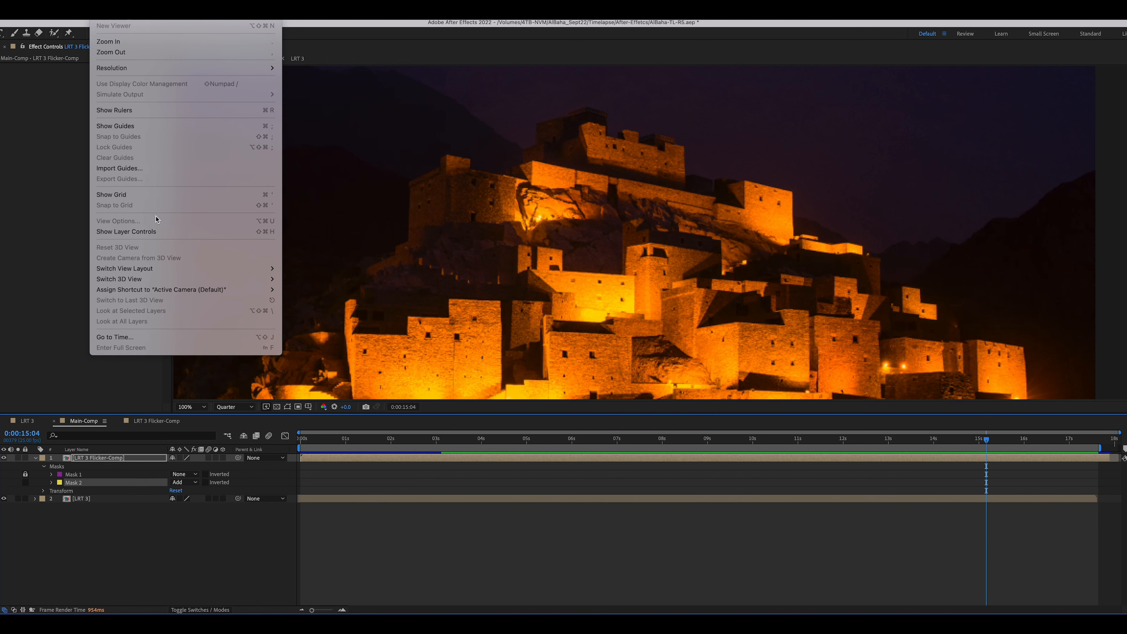
left_click(155, 231)
- Refine Mask 2's vertices with the Pen tool along the left building's small roof tower and at the mask's right end
key("period")
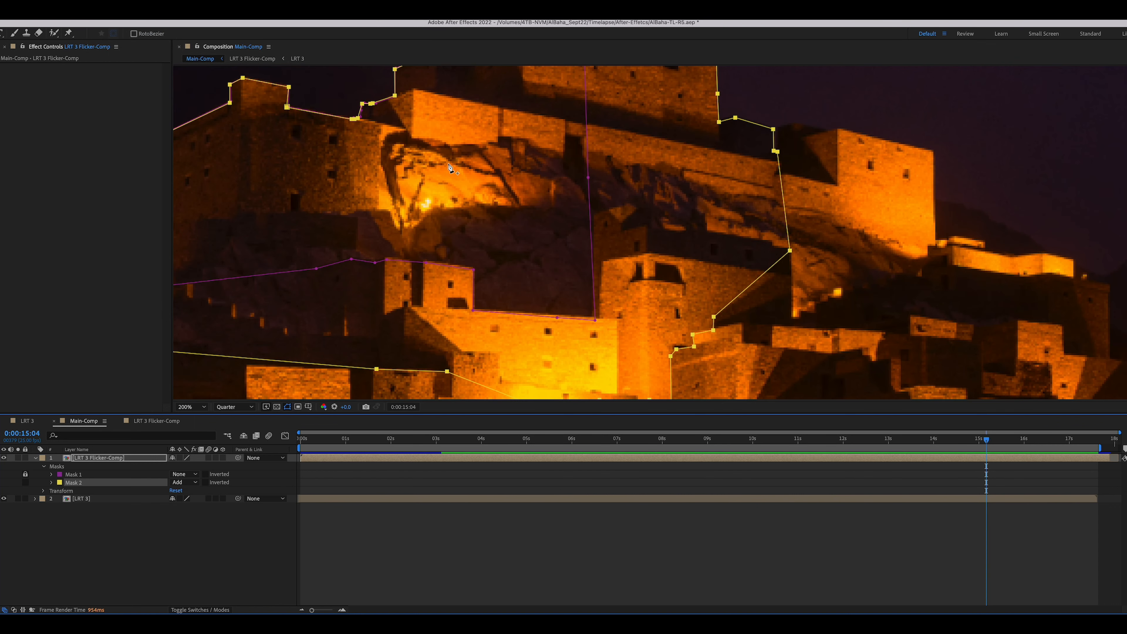
left_click_drag(353, 136, 554, 256)
key("period")
left_click_drag(367, 201, 605, 217)
key("g")
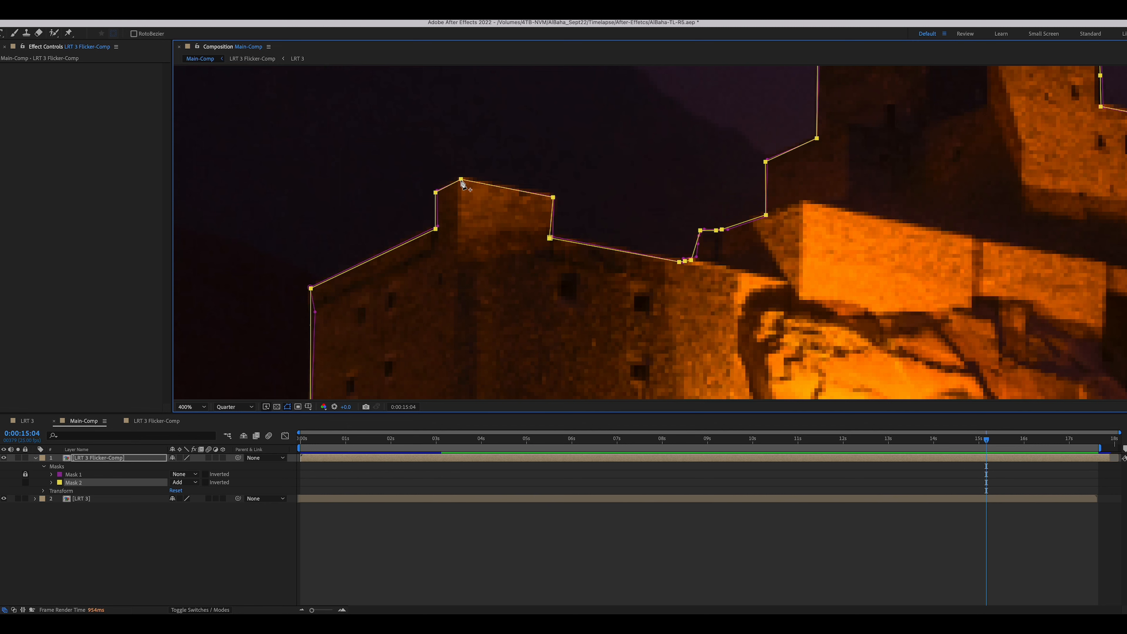
left_click_drag(461, 179, 461, 177)
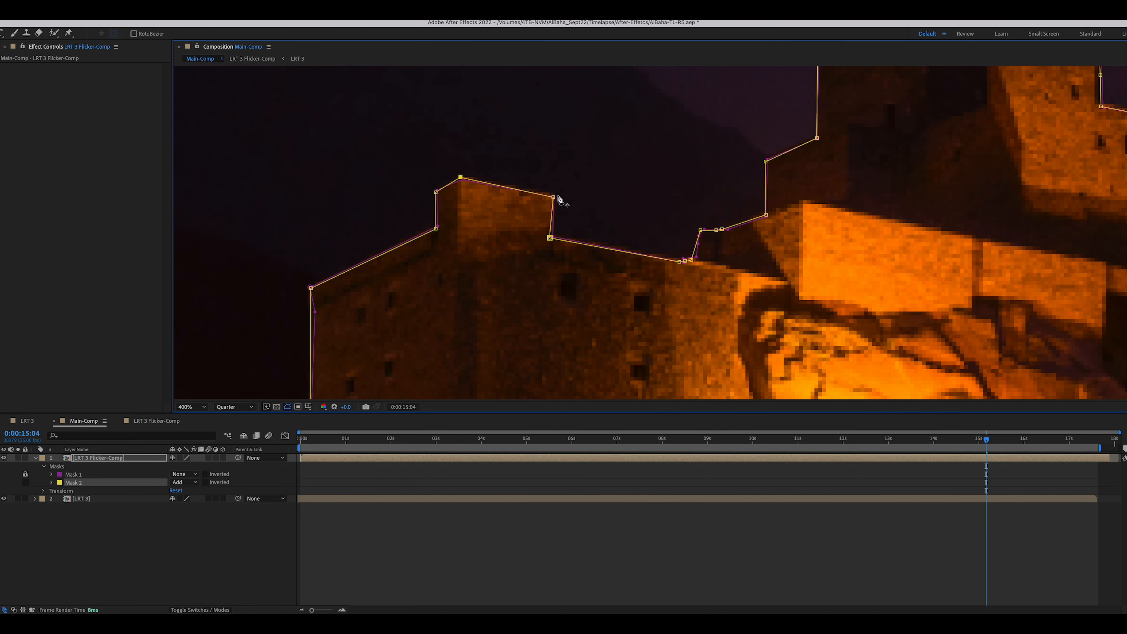
left_click_drag(554, 198, 553, 194)
left_click_drag(552, 239, 553, 239)
left_click_drag(680, 262, 699, 259)
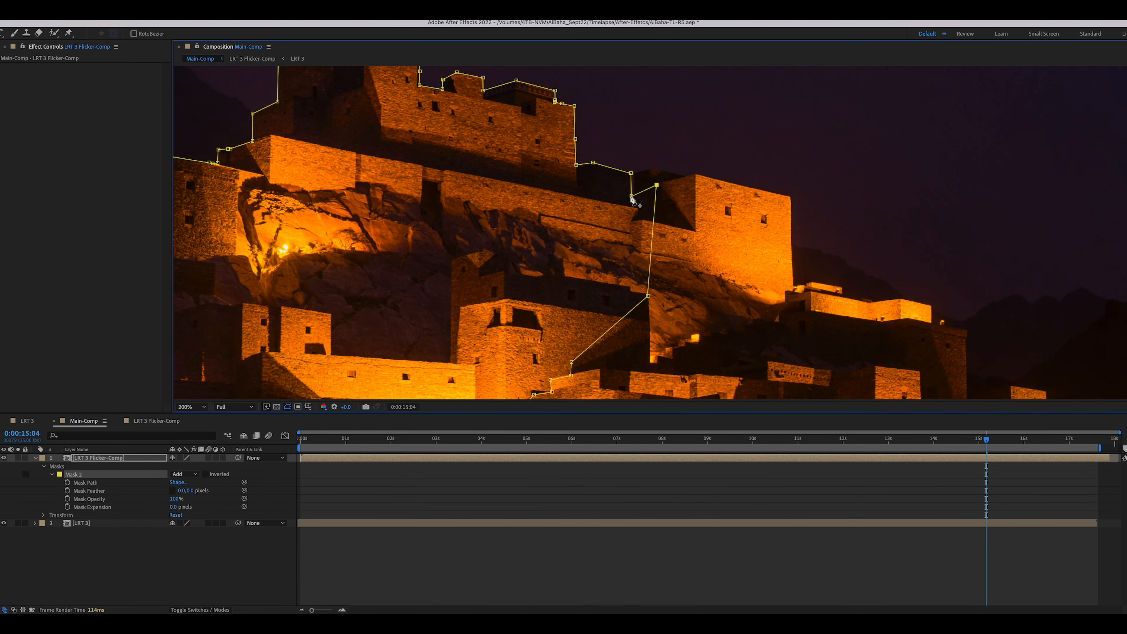
left_click(650, 315)
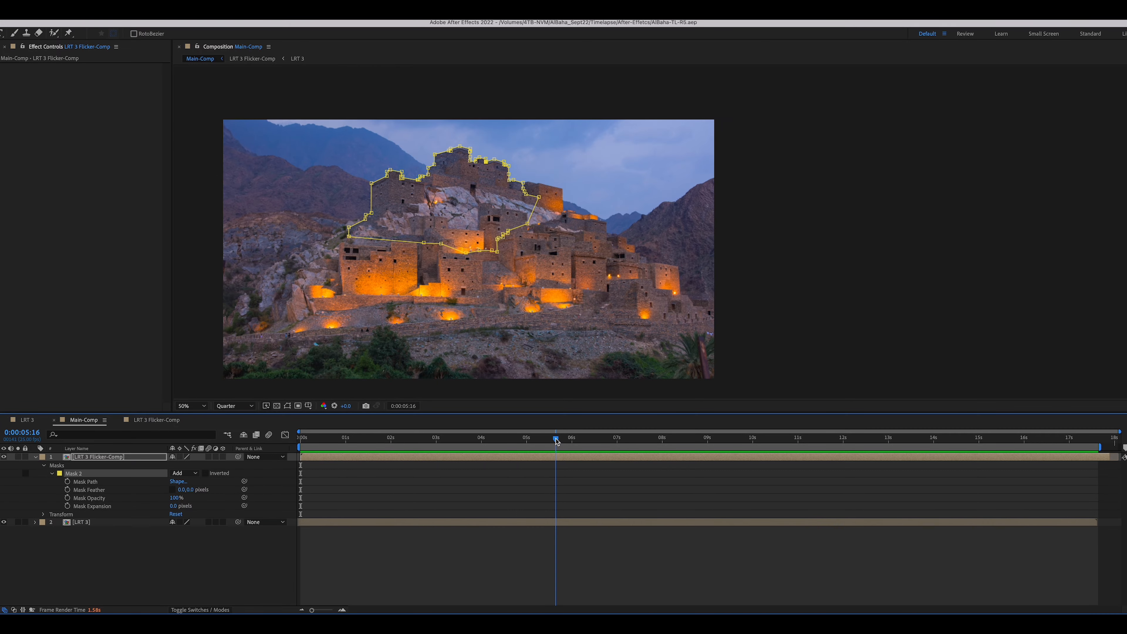
- At 0:00:11:01, reshape Mask 2's vertices in the gap between the upper wall and the building to its right
left_click_drag(556, 441, 811, 429)
left_click(799, 429)
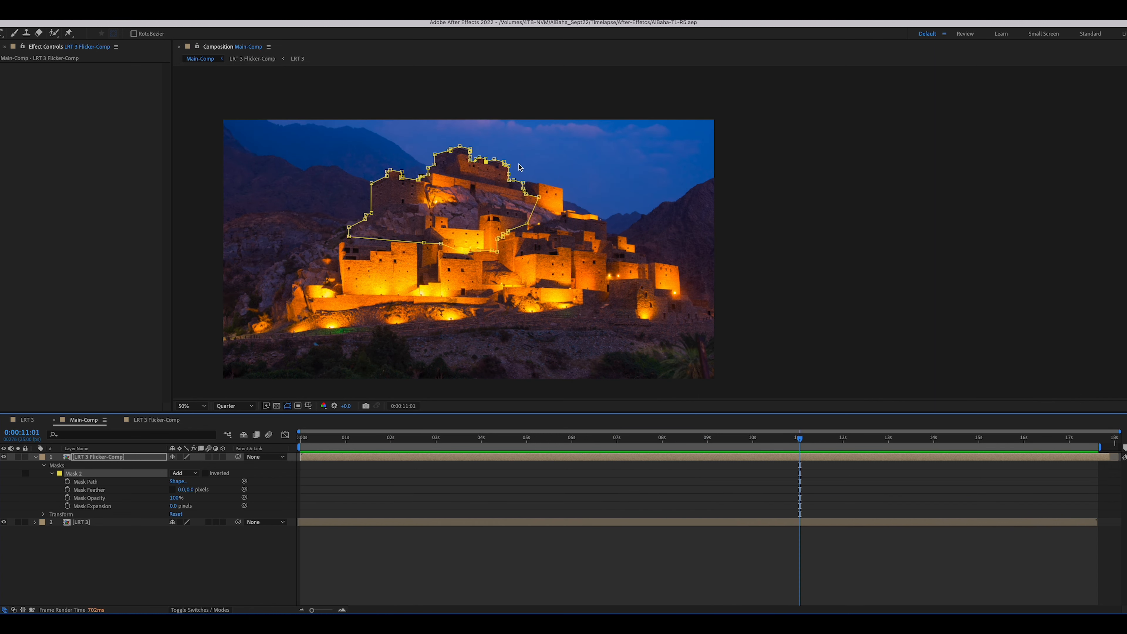
key("slash")
left_click_drag(435, 129, 518, 227)
key("period")
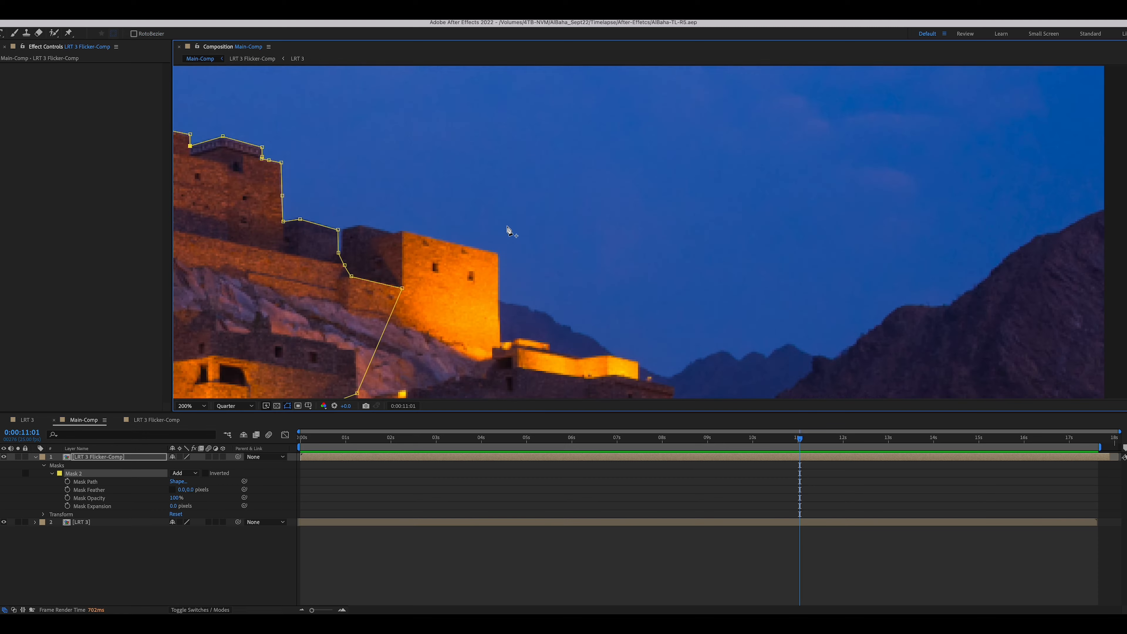
left_click_drag(417, 231, 560, 210)
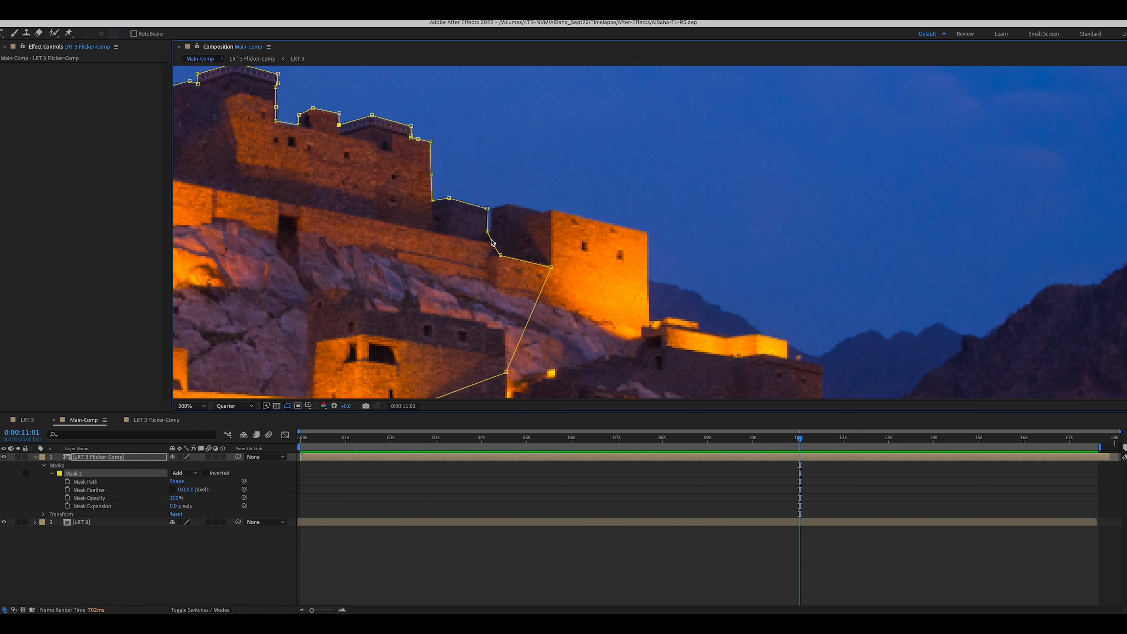
left_click(513, 259)
key("period")
left_click(328, 238)
left_click_drag(337, 258, 331, 186)
- Set the preview resolution to Full and extend Mask 2's right end over the dark side wall of the right-hand building
left_click(251, 406)
left_click(235, 378)
left_click_drag(349, 279, 365, 176)
left_click_drag(327, 238, 330, 233)
left_click_drag(375, 285, 429, 192)
left_click_drag(451, 302, 456, 193)
left_click_drag(426, 284, 453, 301)
left_click_drag(429, 372, 451, 294)
key("comma")
key("comma")
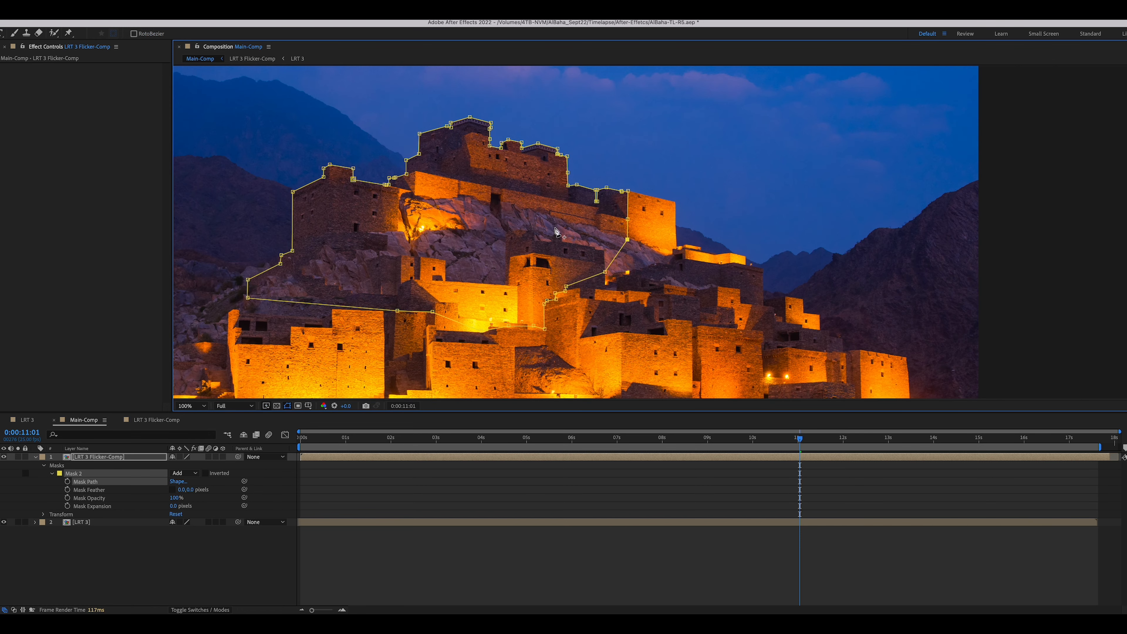
- Play back Main-Comp from the start and scrub through it to examine the result of the reshaped Mask 2
key("Home")
key("space")
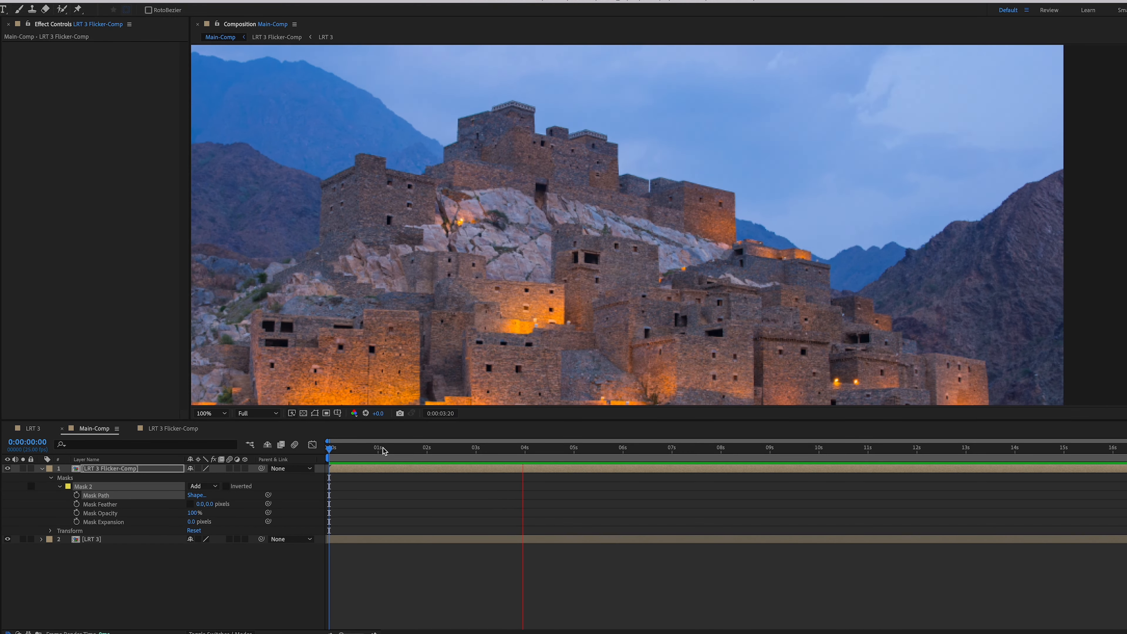
left_click(396, 553)
left_click_drag(375, 451, 309, 452)
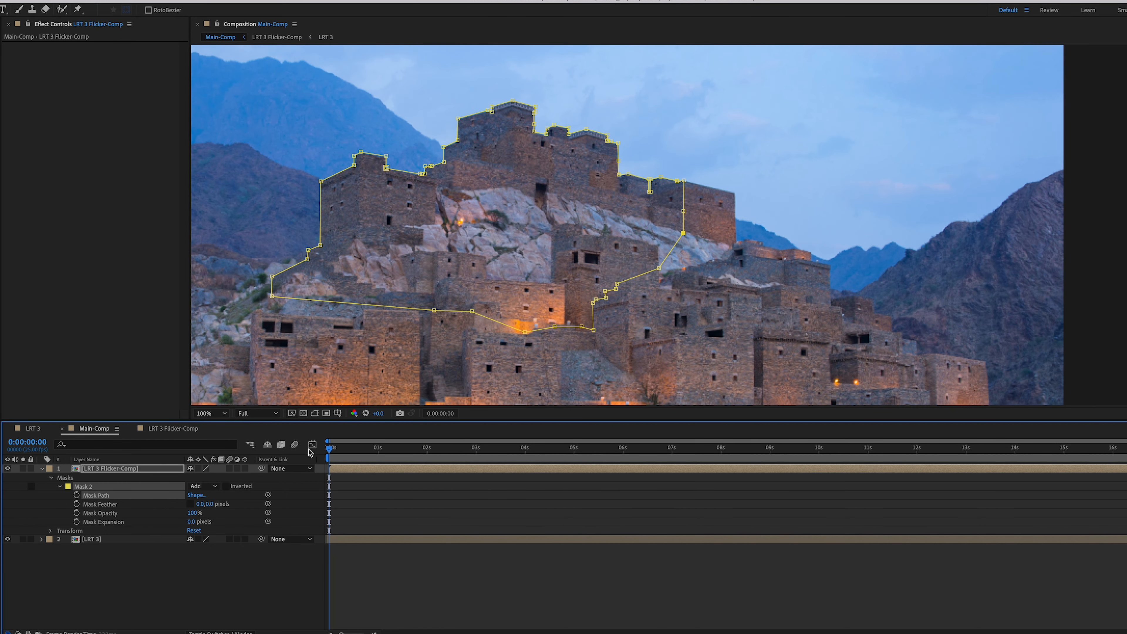
left_click_drag(392, 448, 516, 443)
- In LRT 3 Flicker-Comp, extend the start of layer 6 to about 2 seconds and move its first Time Remap and Opacity keyframes to about 2.4 seconds
left_click_drag(754, 448, 452, 413)
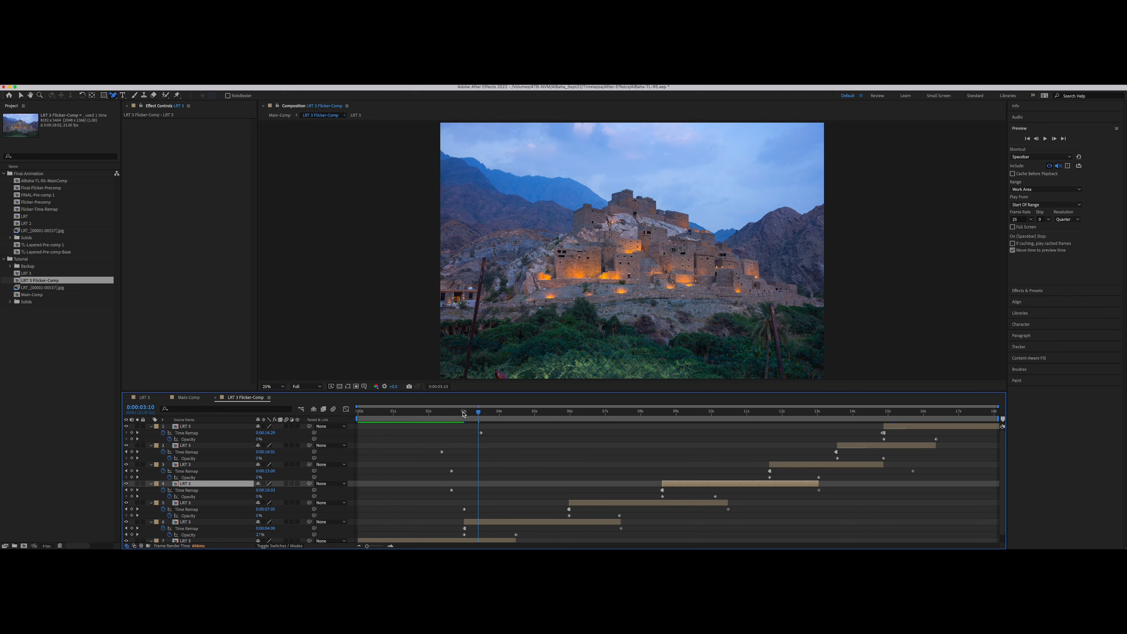
left_click_drag(463, 414, 453, 414)
scroll(450, 426, "down", 1)
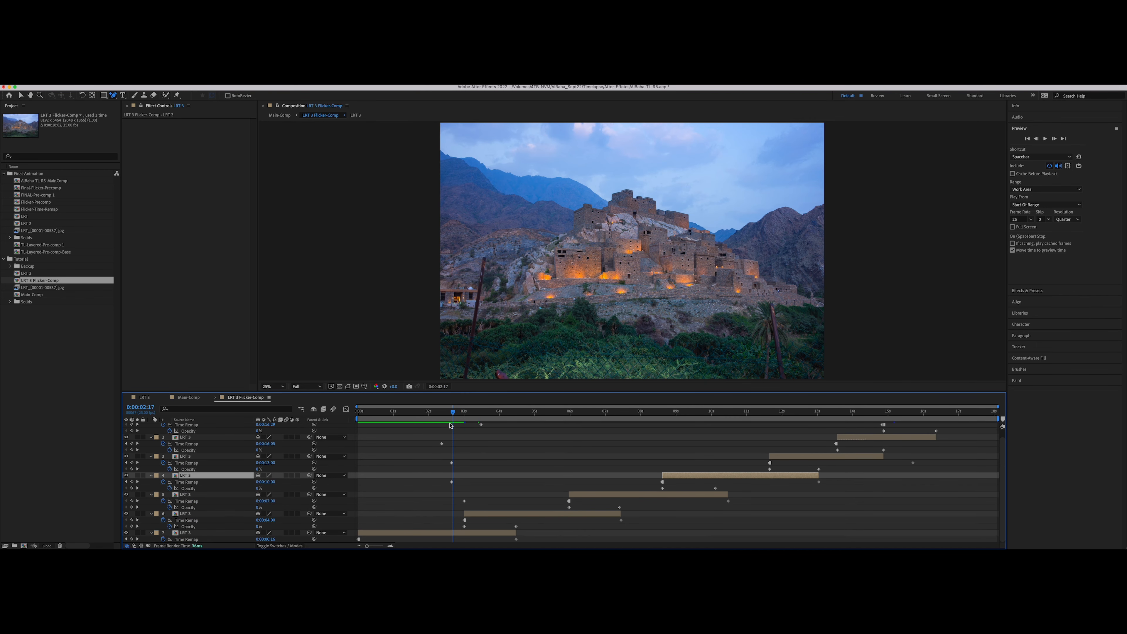
left_click_drag(466, 514, 460, 514)
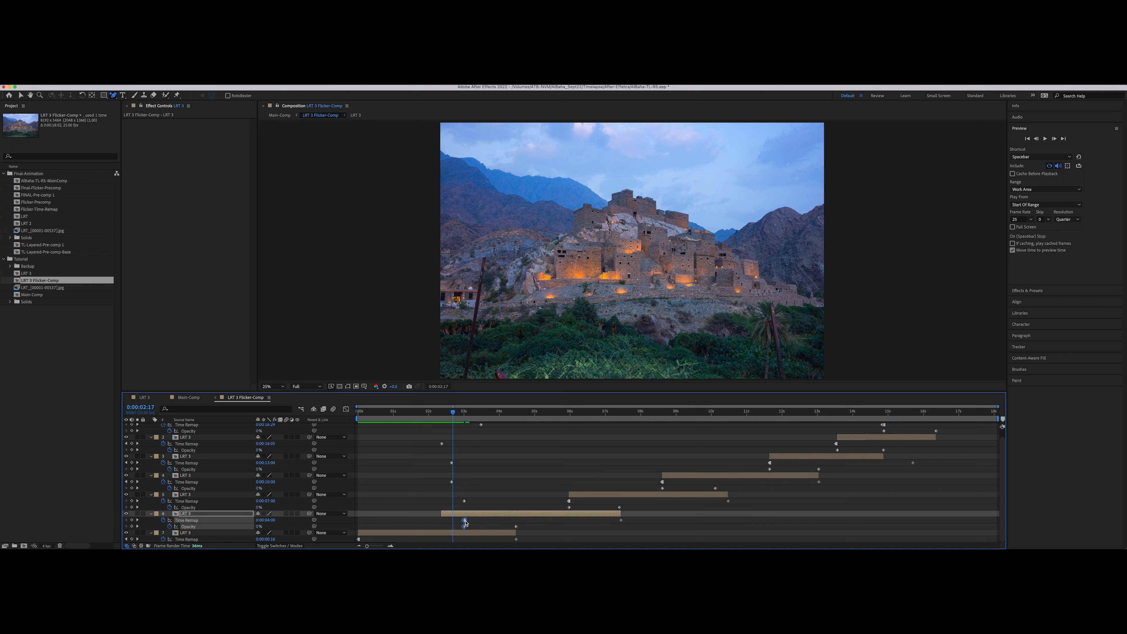
left_click_drag(450, 522, 443, 523)
left_click(440, 413)
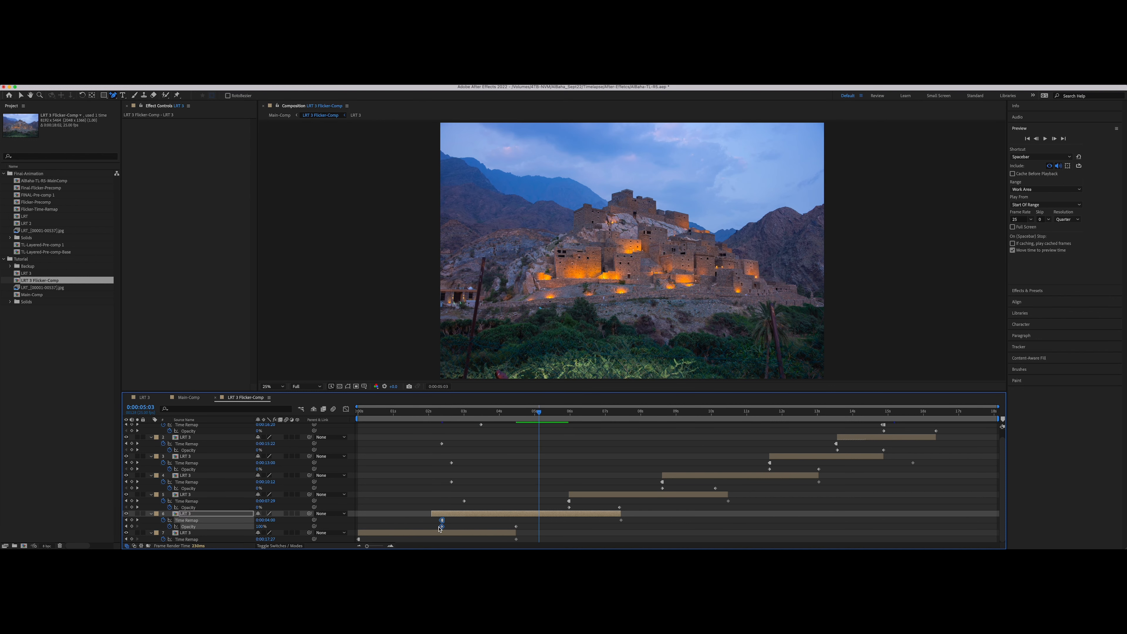
- Return to Main-Comp and, with the LRT 3 Flicker-Comp layer hidden, play and scrub through the base LRT 3 timelapse to examine its lighting
left_click(208, 398)
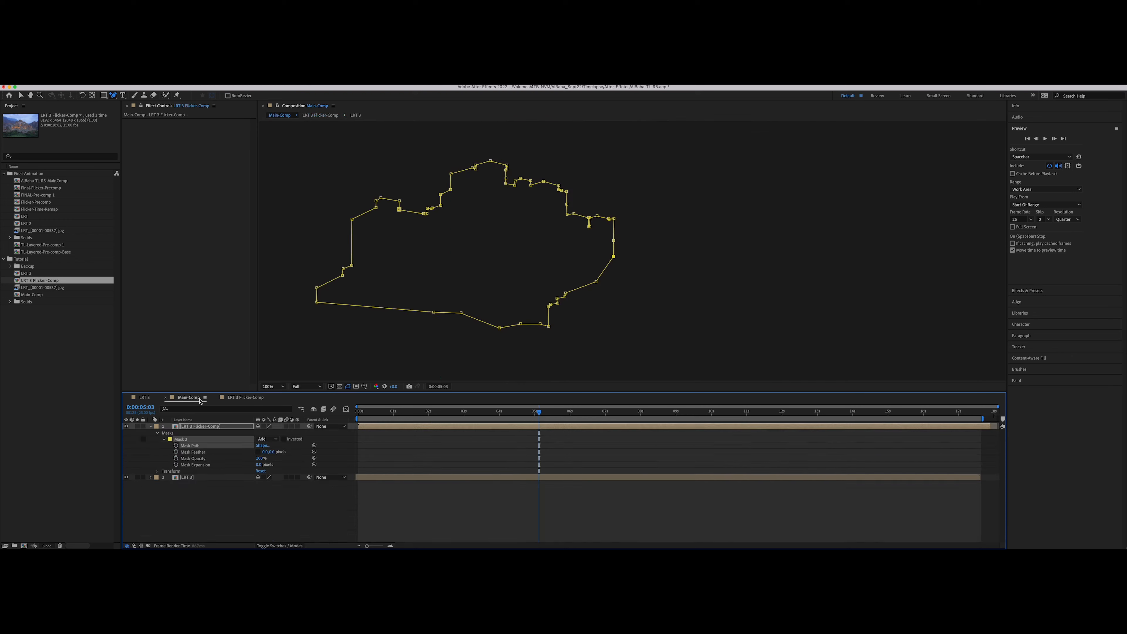
left_click(410, 413)
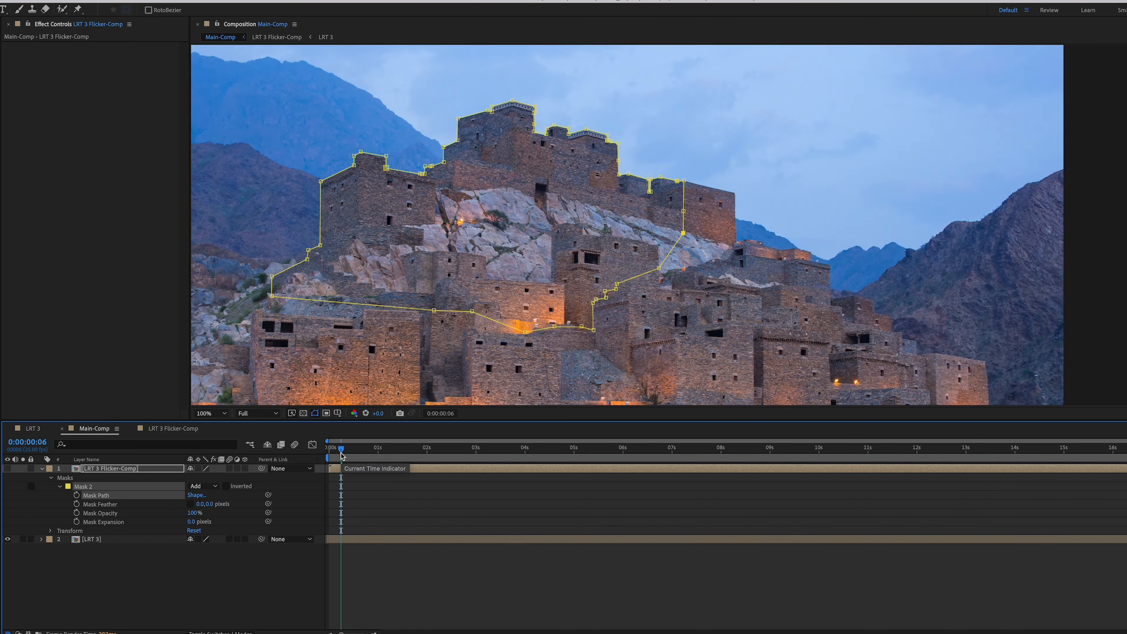
key("space")
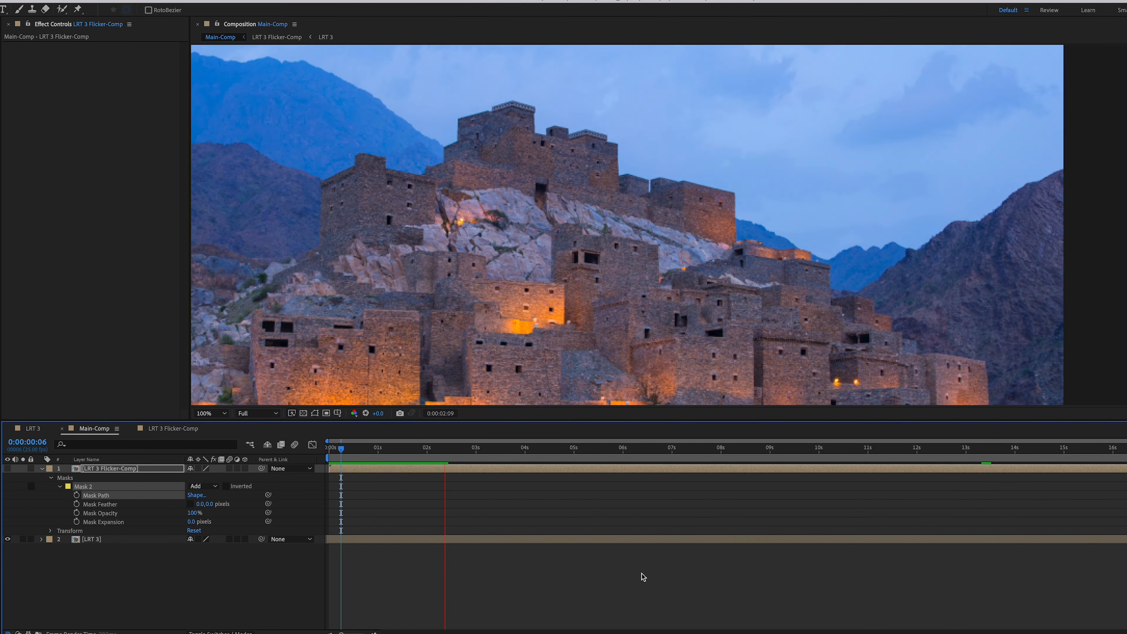
left_click(517, 448)
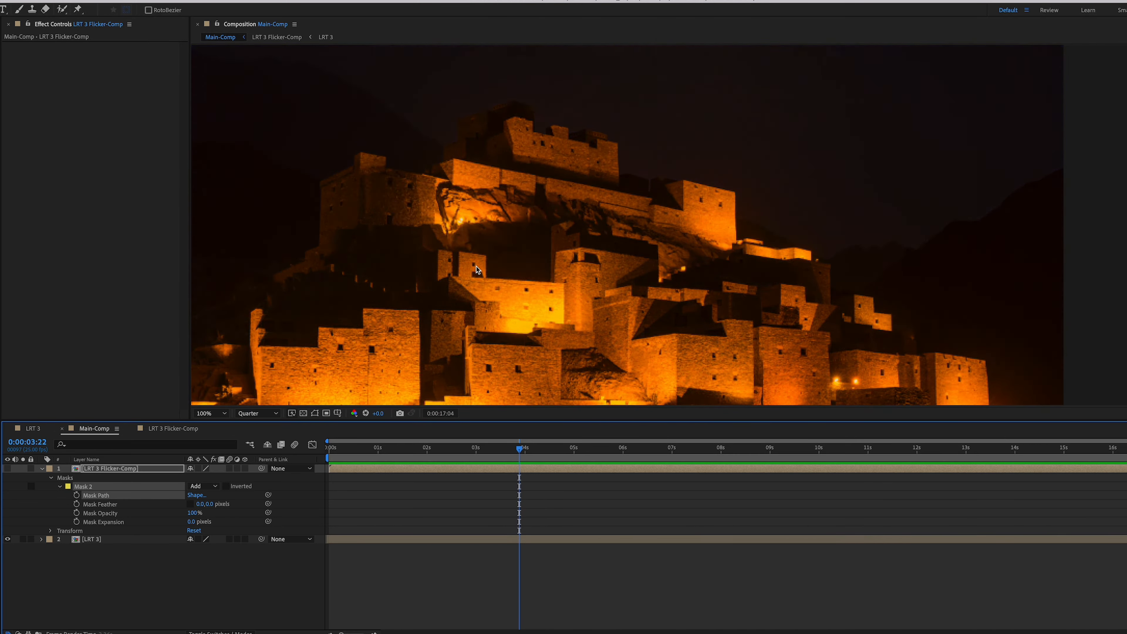
left_click_drag(665, 448, 448, 474)
left_click_drag(528, 465, 1029, 451)
left_click(968, 448)
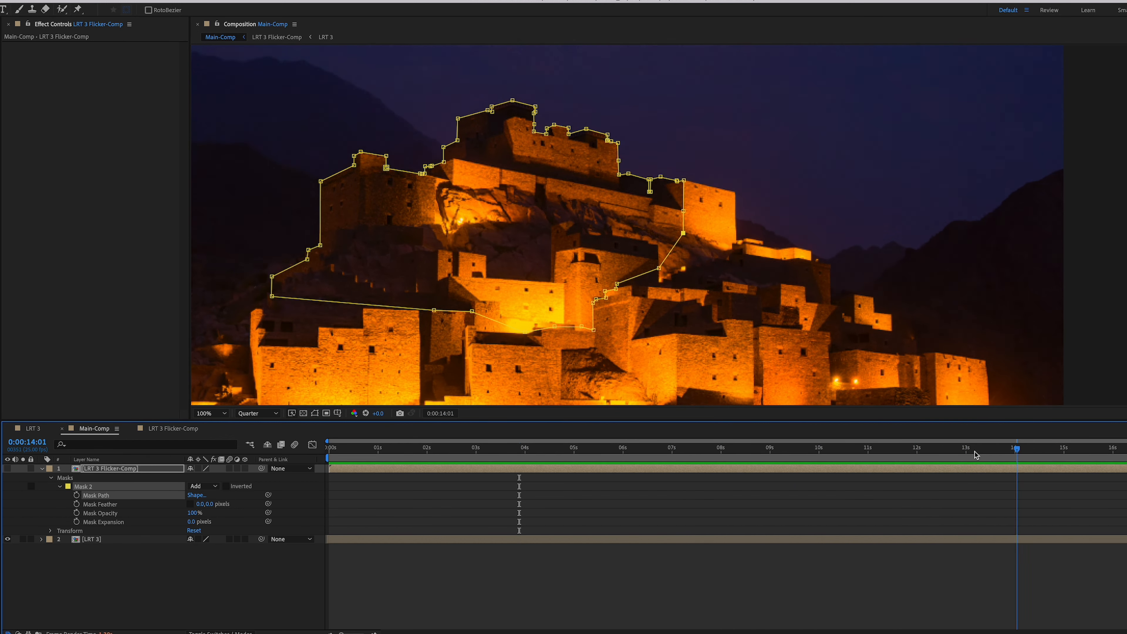
- Scrub repeatedly between about 12 and 15 seconds to examine how the base layer's building lights change from dusk to night
left_click_drag(908, 449, 1050, 451)
left_click(907, 449)
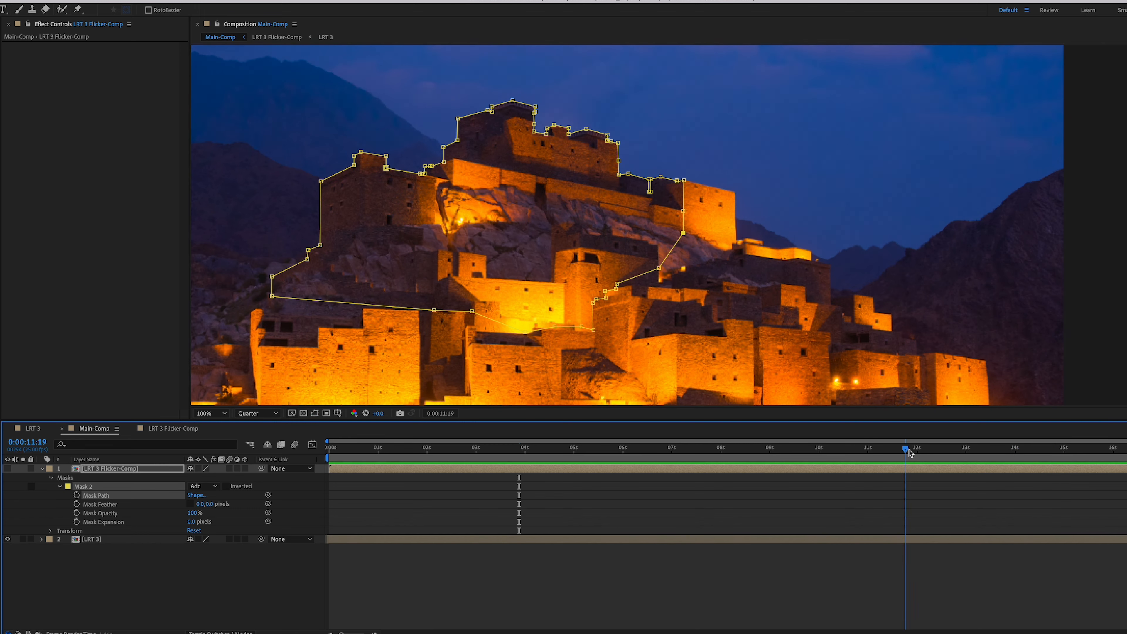
left_click_drag(917, 453, 1051, 450)
left_click(908, 451)
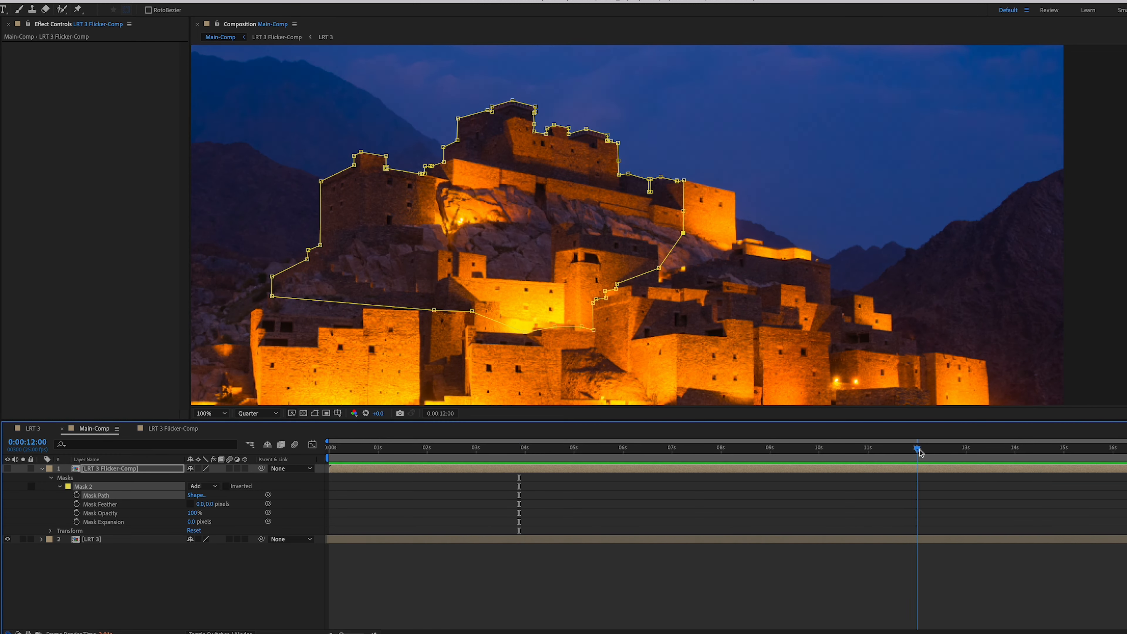
left_click_drag(985, 449, 1042, 452)
left_click(1050, 450)
left_click(912, 451)
mouse_move(969, 452)
left_mouse_down()
mouse_move(907, 451)
mouse_move(967, 449)
left_mouse_up()
left_click_drag(895, 452, 975, 452)
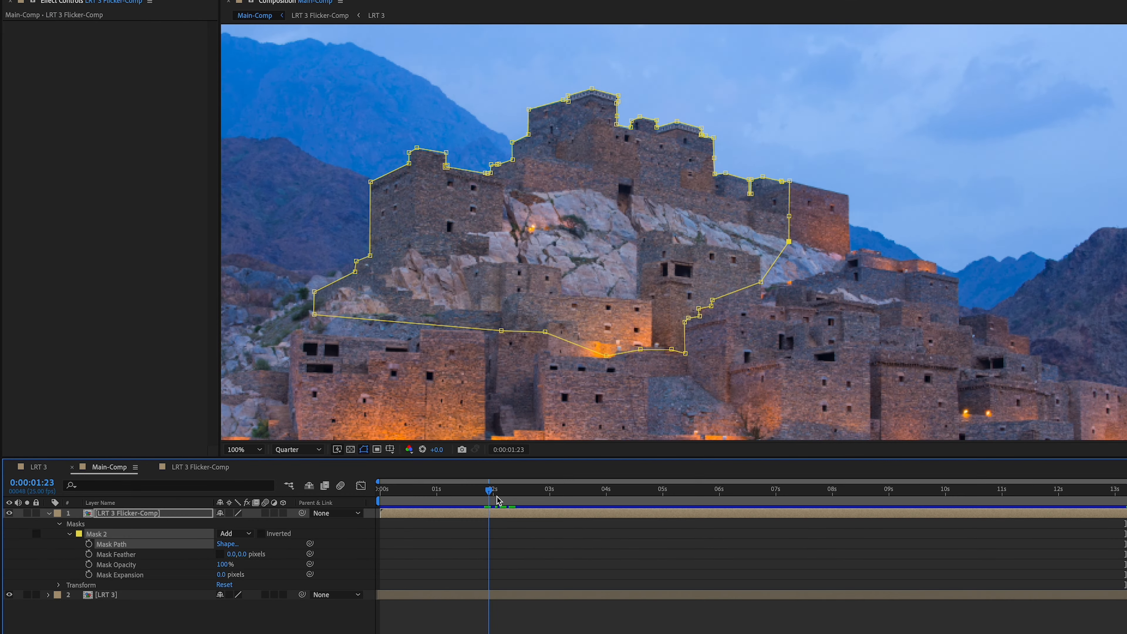
- With the LRT 3 Flicker-Comp layer visible, play Main-Comp from the start and scrub its first two seconds to examine the lighting inside Mask 2
left_click_drag(424, 447, 613, 455)
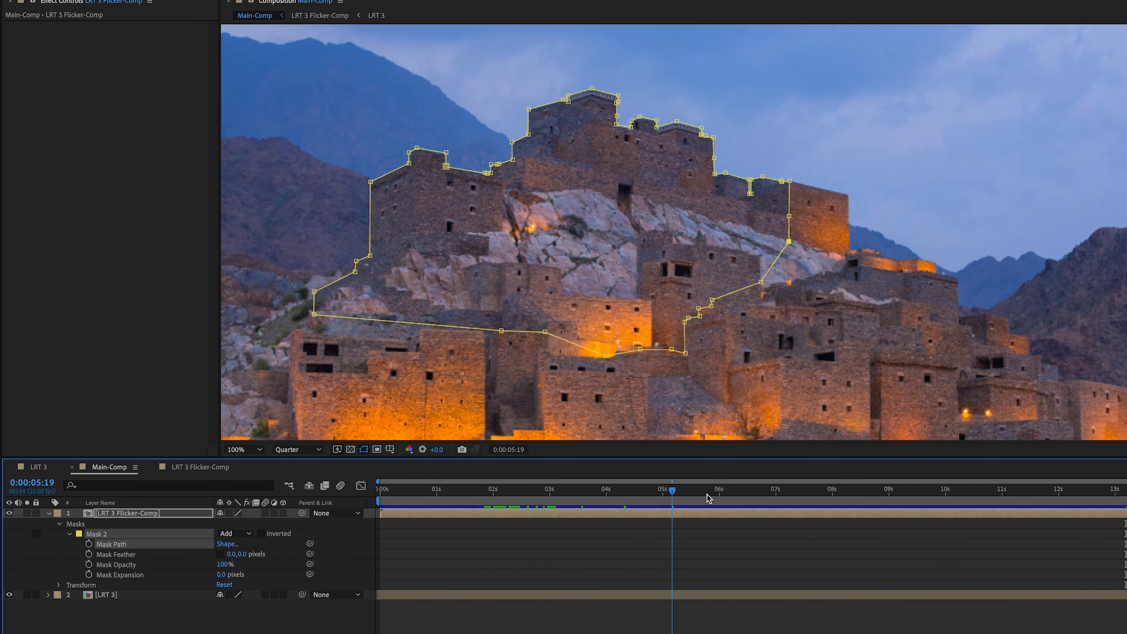
left_click_drag(707, 494, 338, 503)
key("space")
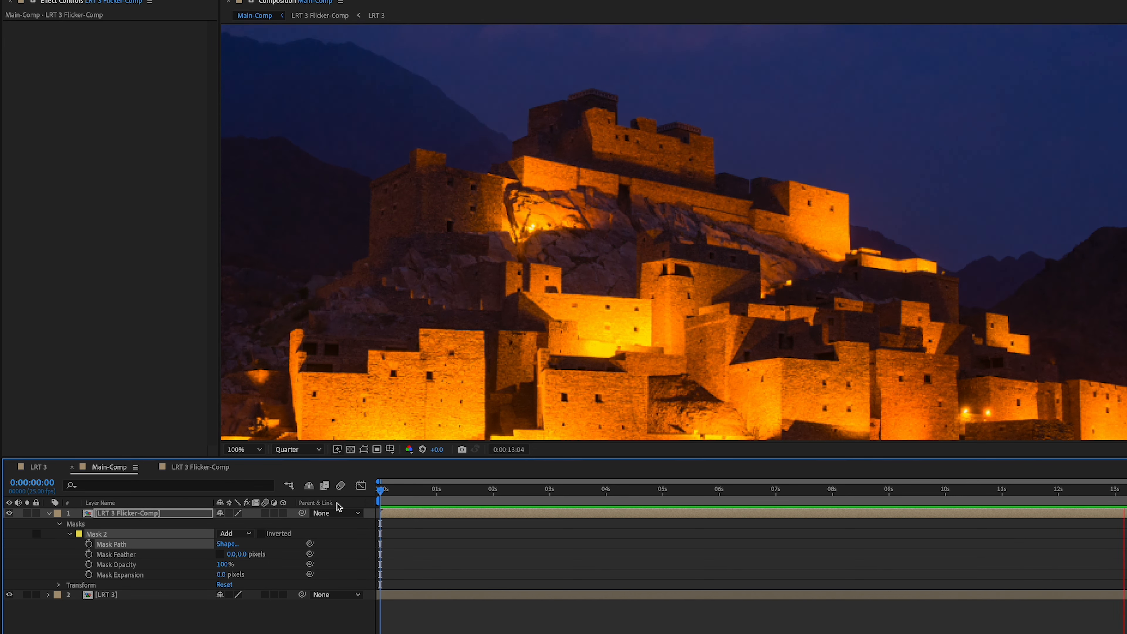
left_click(390, 491)
mouse_move(402, 492)
left_mouse_down()
mouse_move(458, 492)
mouse_move(365, 499)
mouse_move(506, 494)
mouse_move(400, 498)
mouse_move(412, 497)
left_mouse_up()
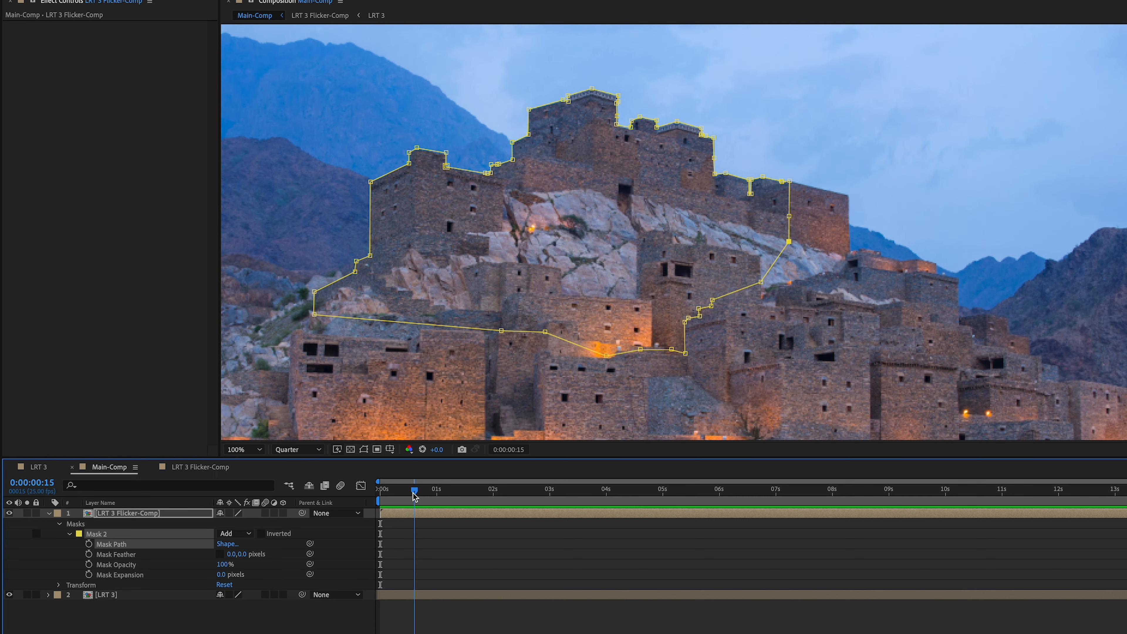
left_click_drag(426, 494, 458, 512)
key("space")
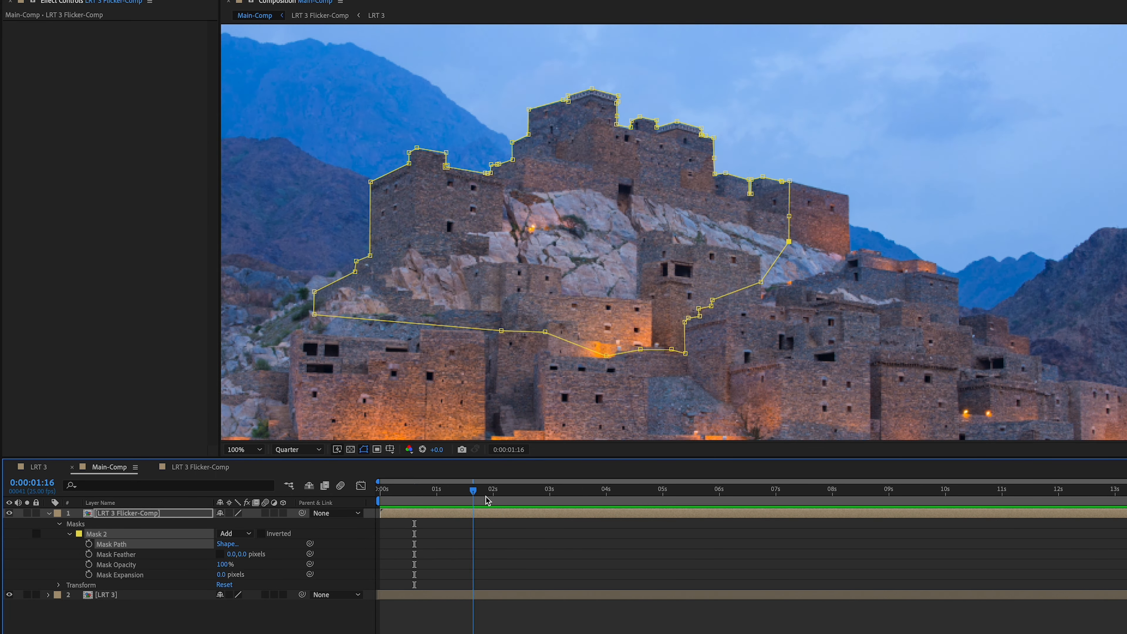
- Scrub to the end of Main-Comp, then view the whole village at 50% and scrub around 10 seconds to examine the masked blend
left_click_drag(568, 494, 1126, 488)
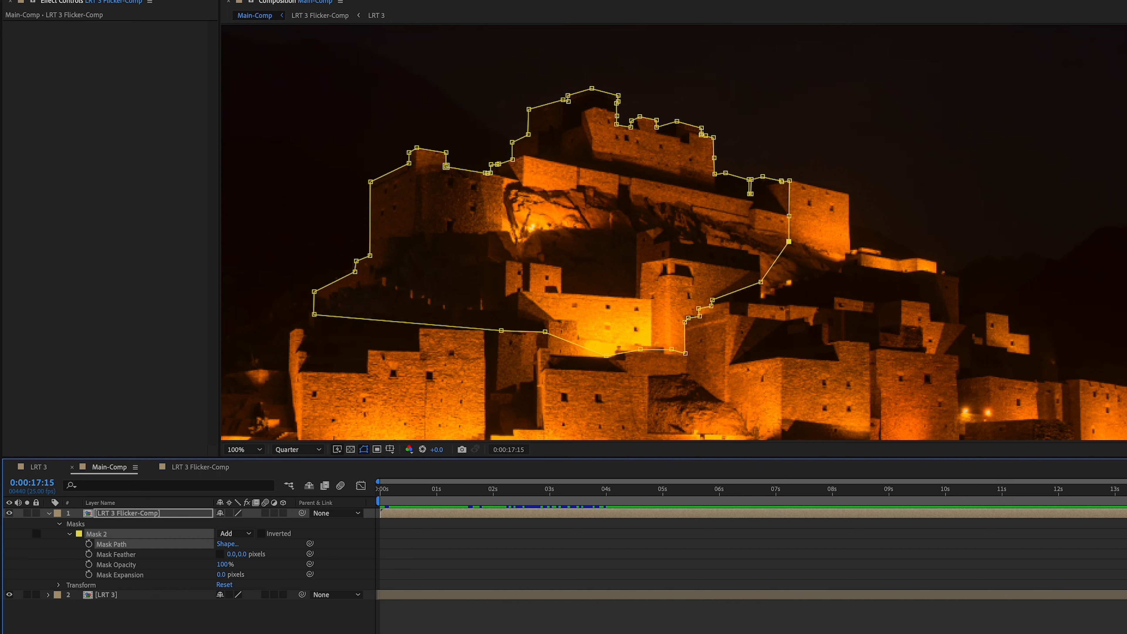
left_click(961, 502)
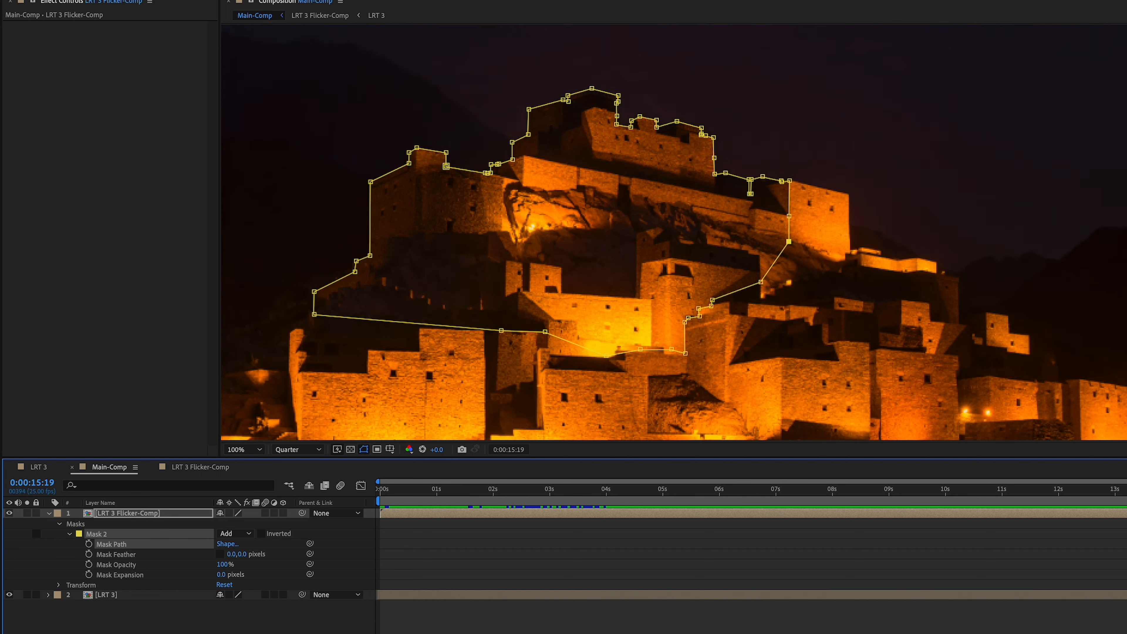
key("comma")
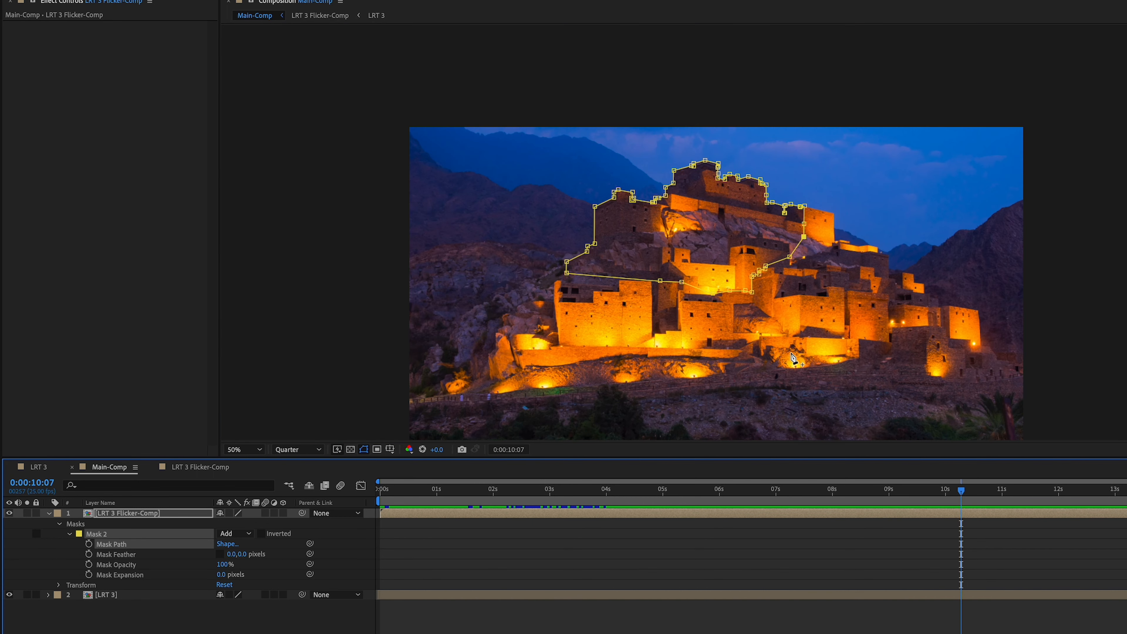
left_click_drag(793, 359, 793, 280)
left_click_drag(451, 496, 925, 498)
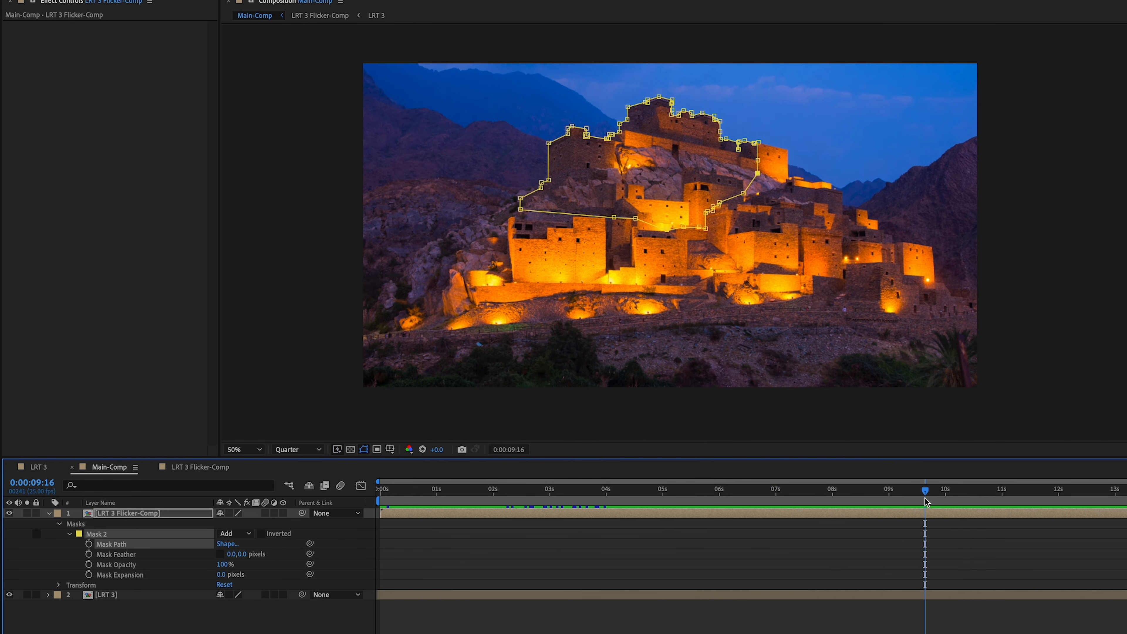